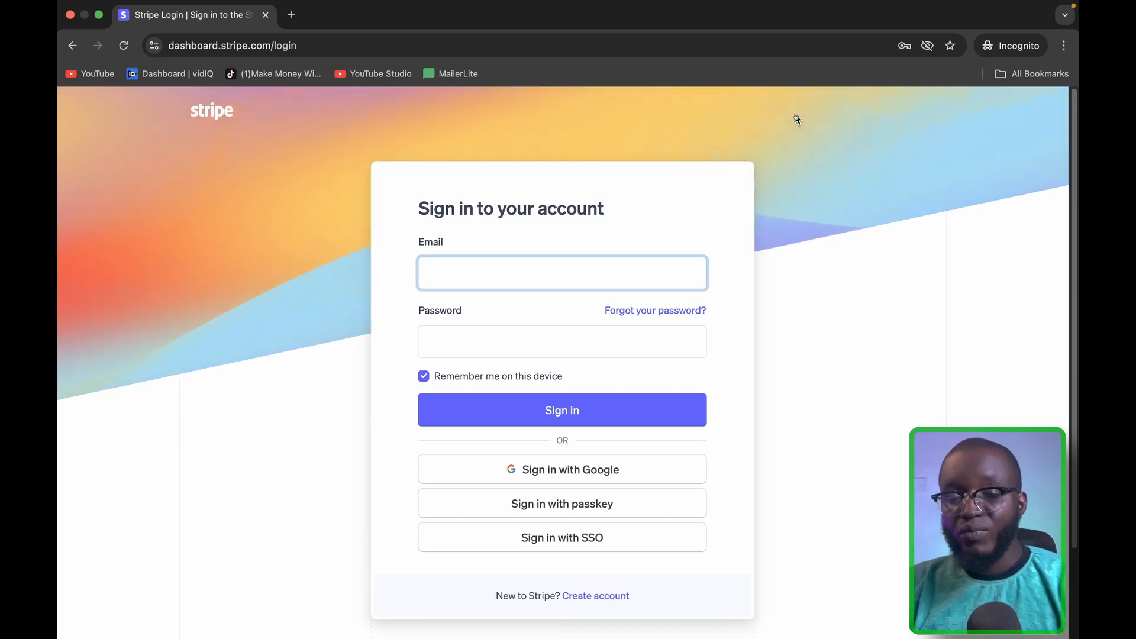
Create a Stripe account with the holder's email, full name, account password and United Kingdom as the country
{"action": "left_click", "coordinate": [587, 592]}
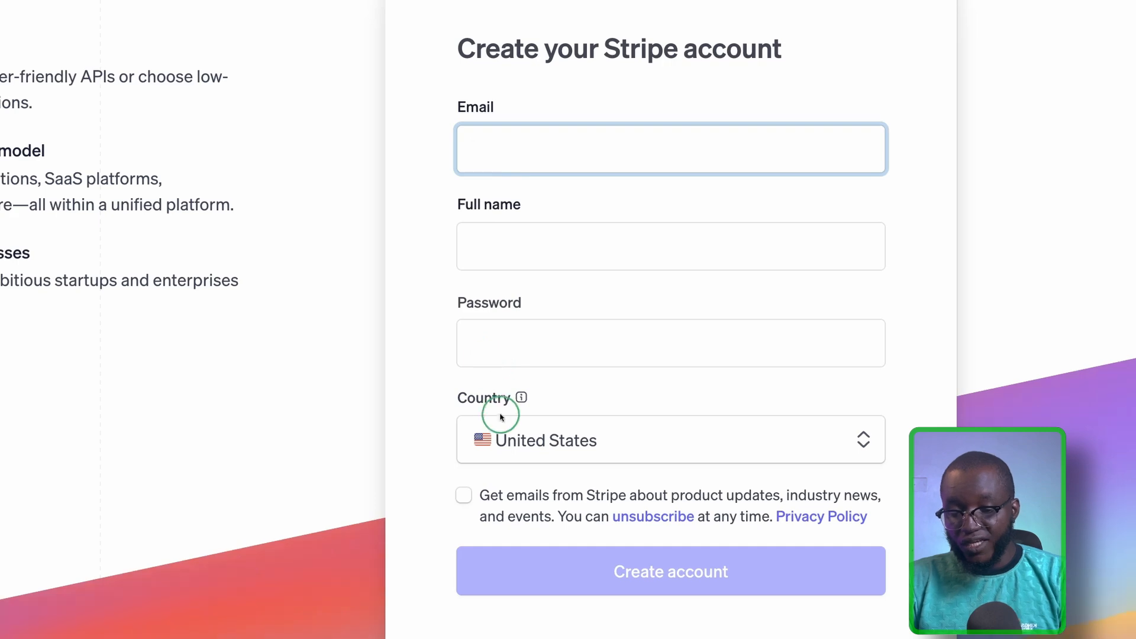
{"action": "mouse_move", "coordinate": [521, 398]}
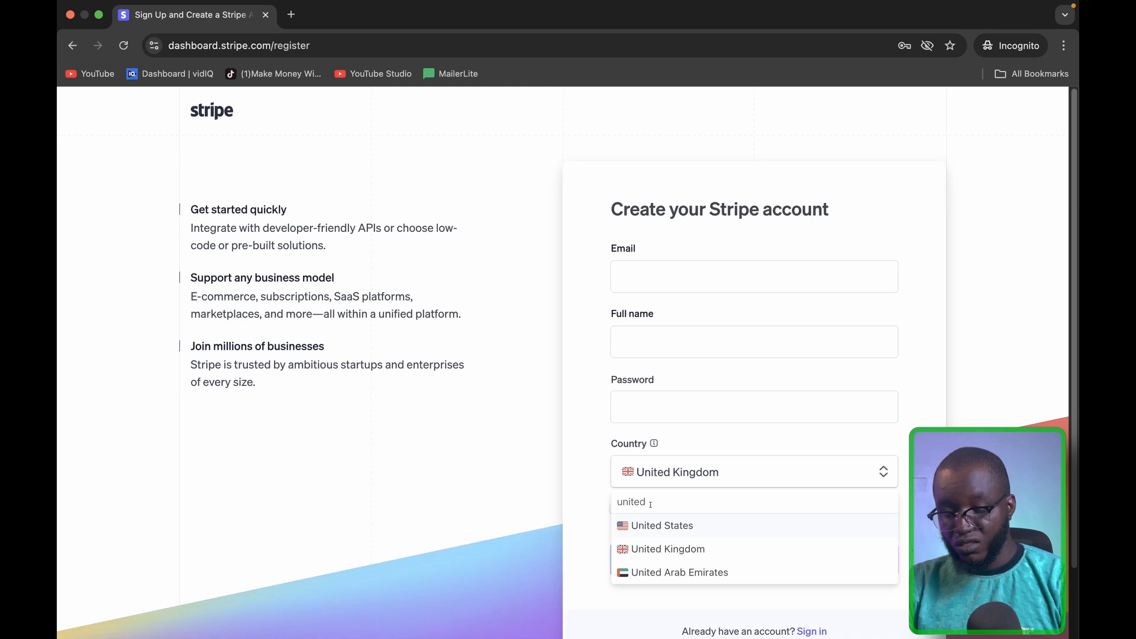
{"action": "type", "text": "ki"}
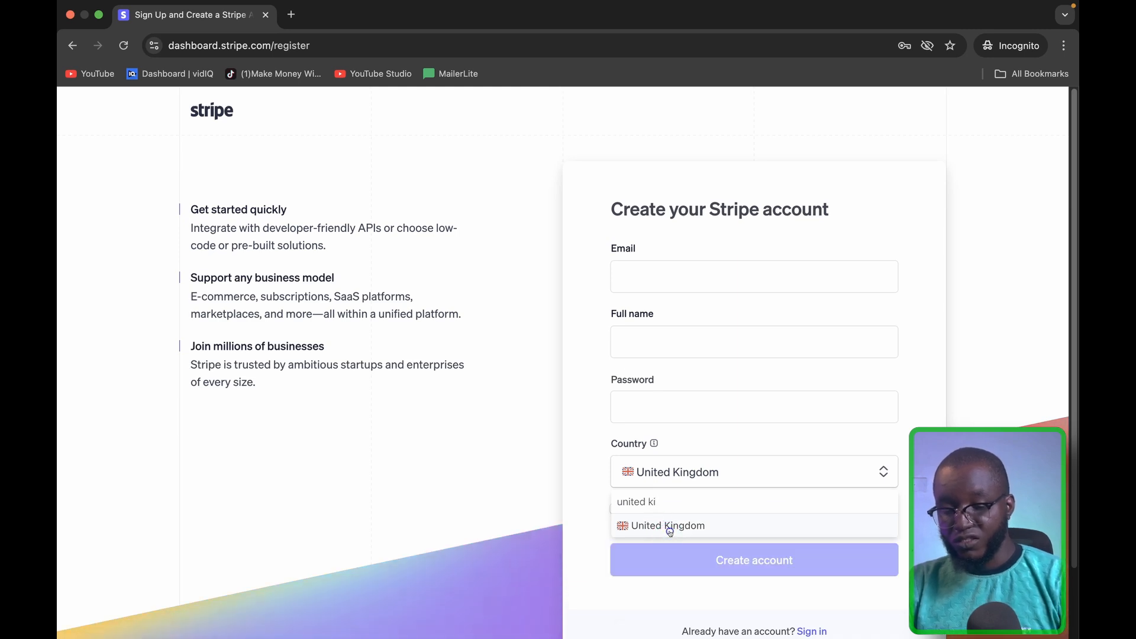
{"action": "left_click", "coordinate": [668, 527]}
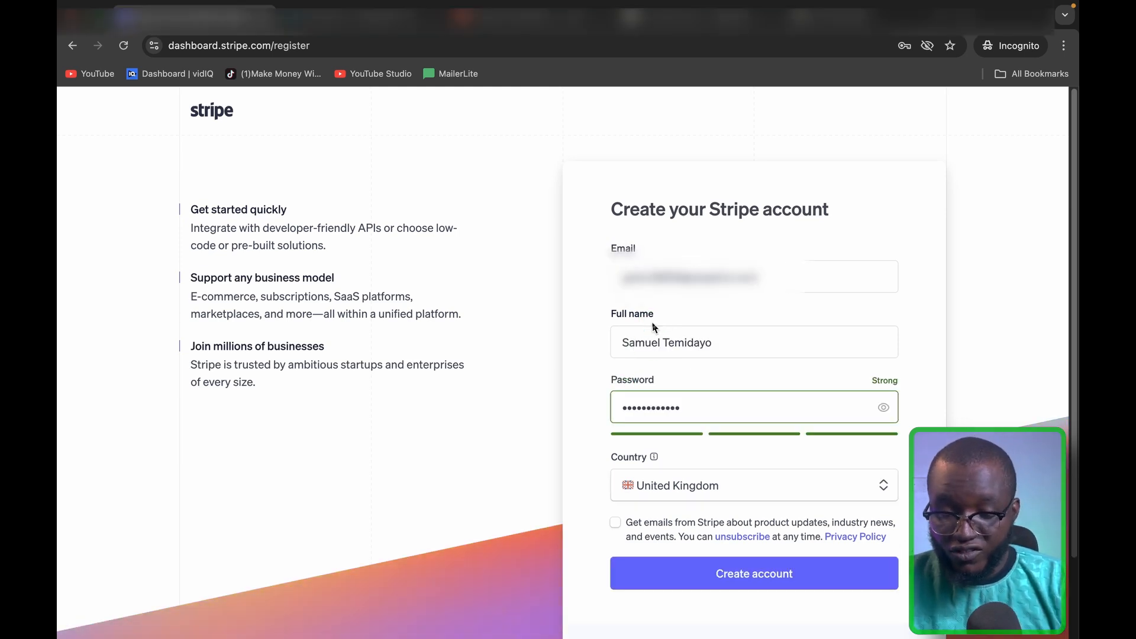
{"action": "left_click", "coordinate": [675, 580]}
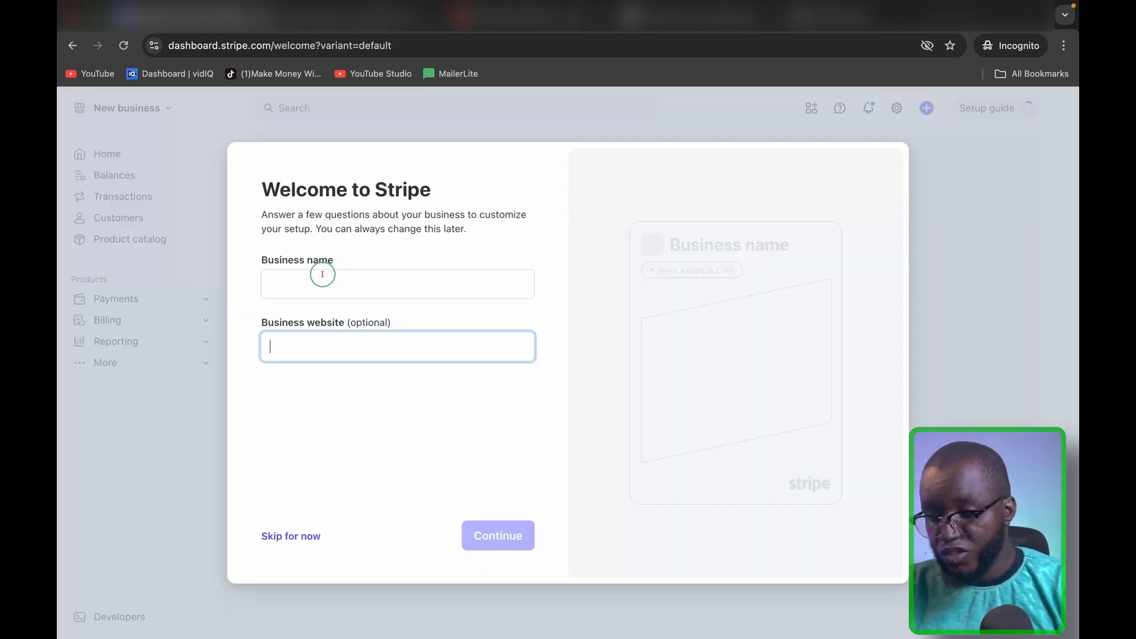
Skip the welcome questions about the business name and business website
{"action": "left_click", "coordinate": [323, 275]}
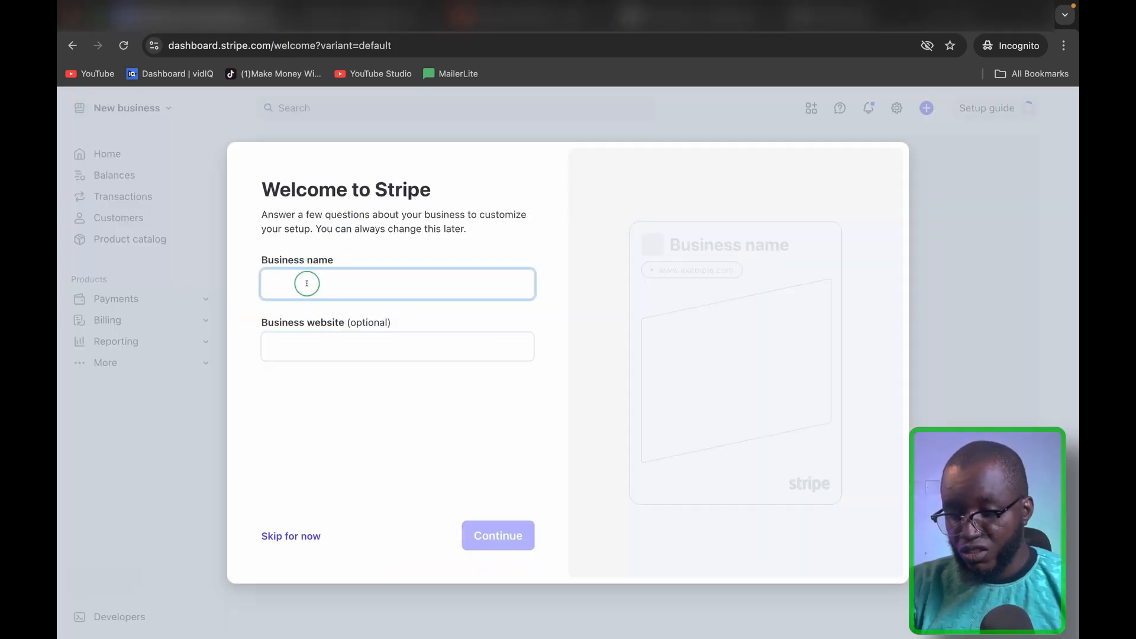
{"action": "left_click", "coordinate": [294, 342]}
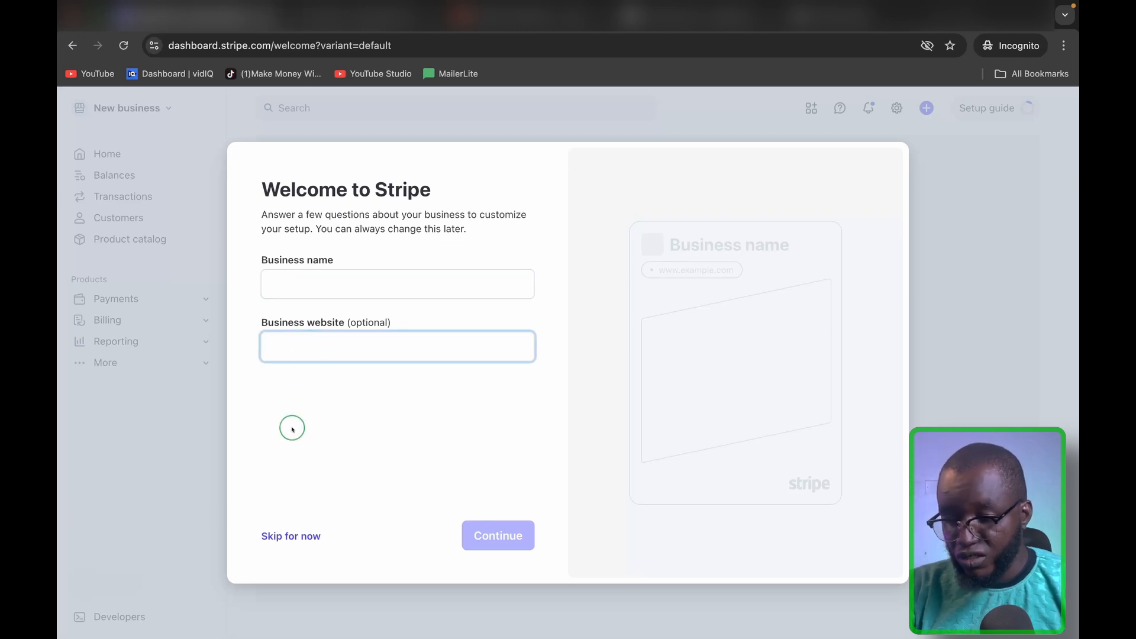
{"action": "left_click", "coordinate": [271, 537]}
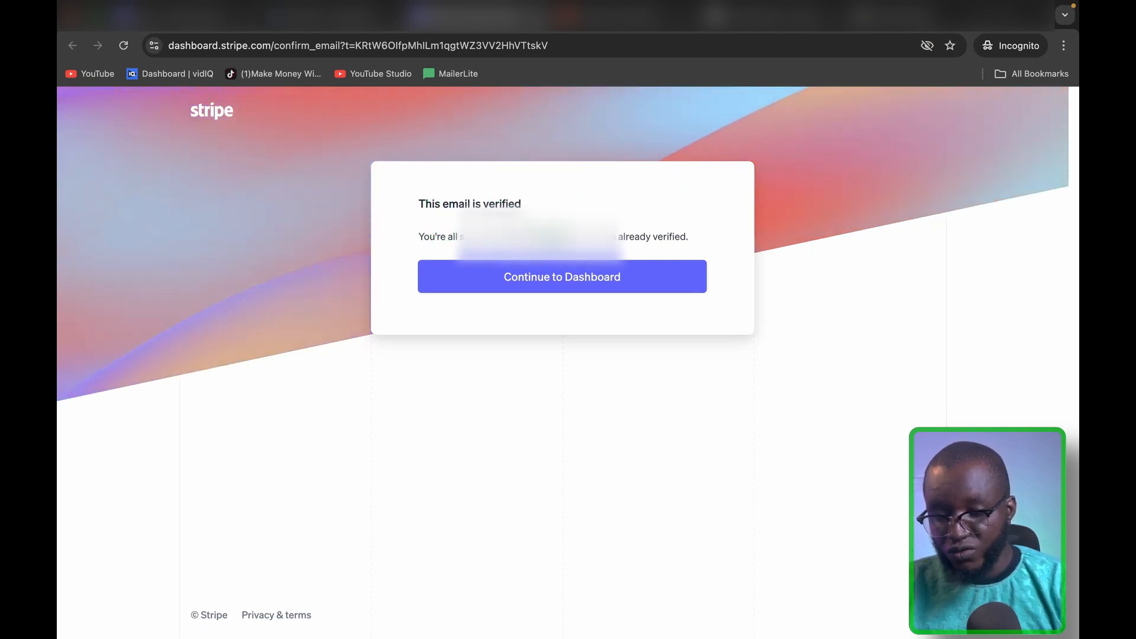
Continue from the verified-email page to the dashboard and start the application for a live account
{"action": "left_click", "coordinate": [515, 282]}
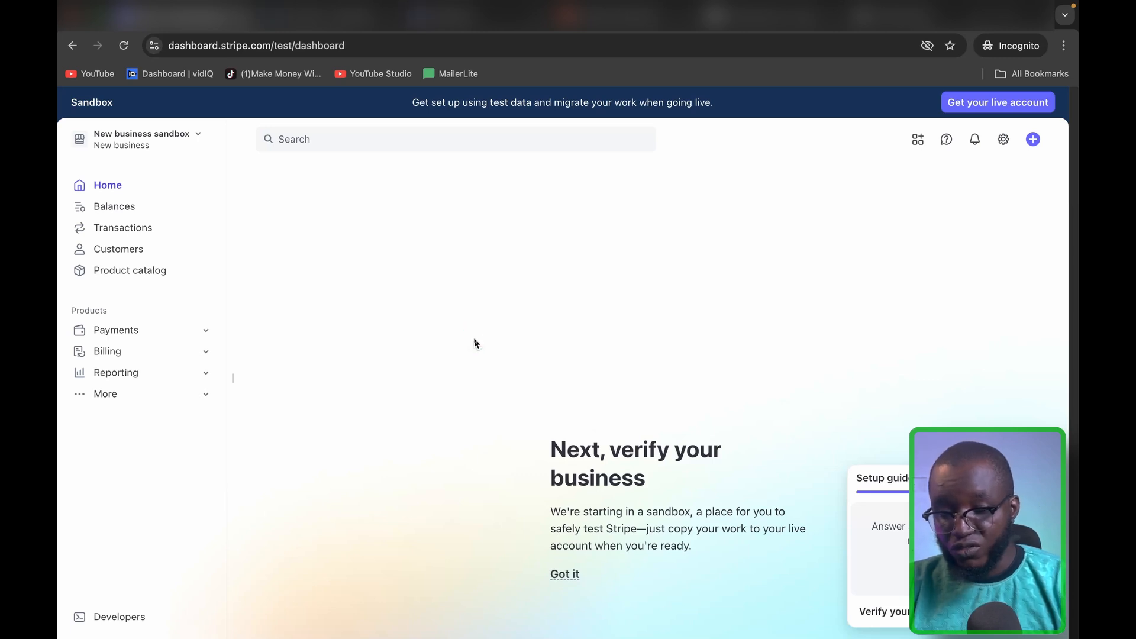
{"action": "left_click", "coordinate": [396, 232]}
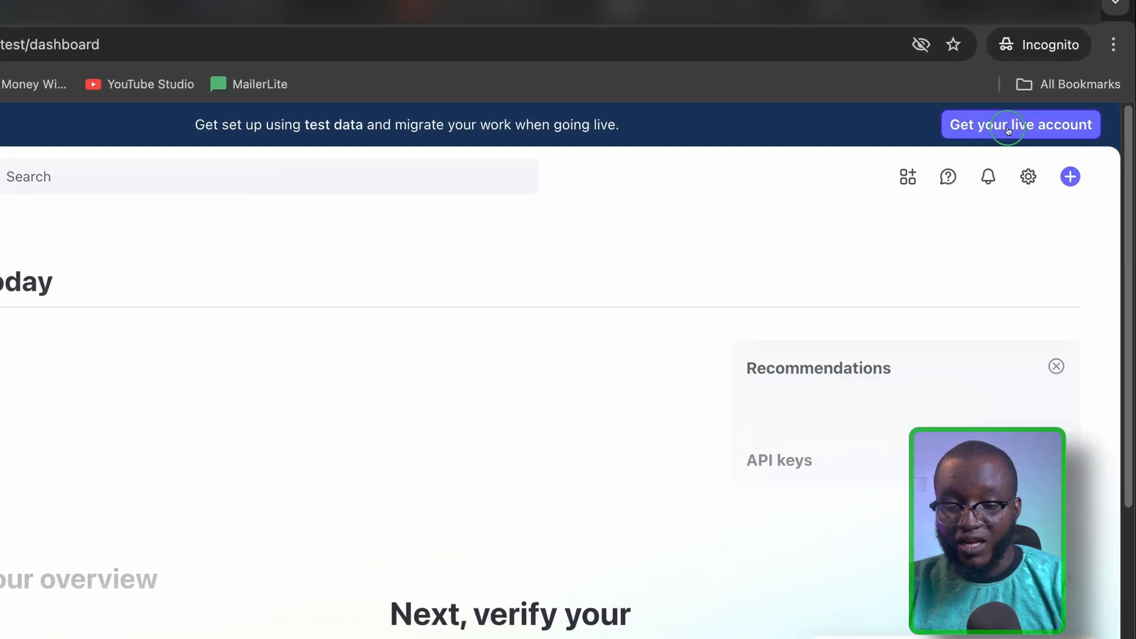
{"action": "left_click", "coordinate": [1010, 127]}
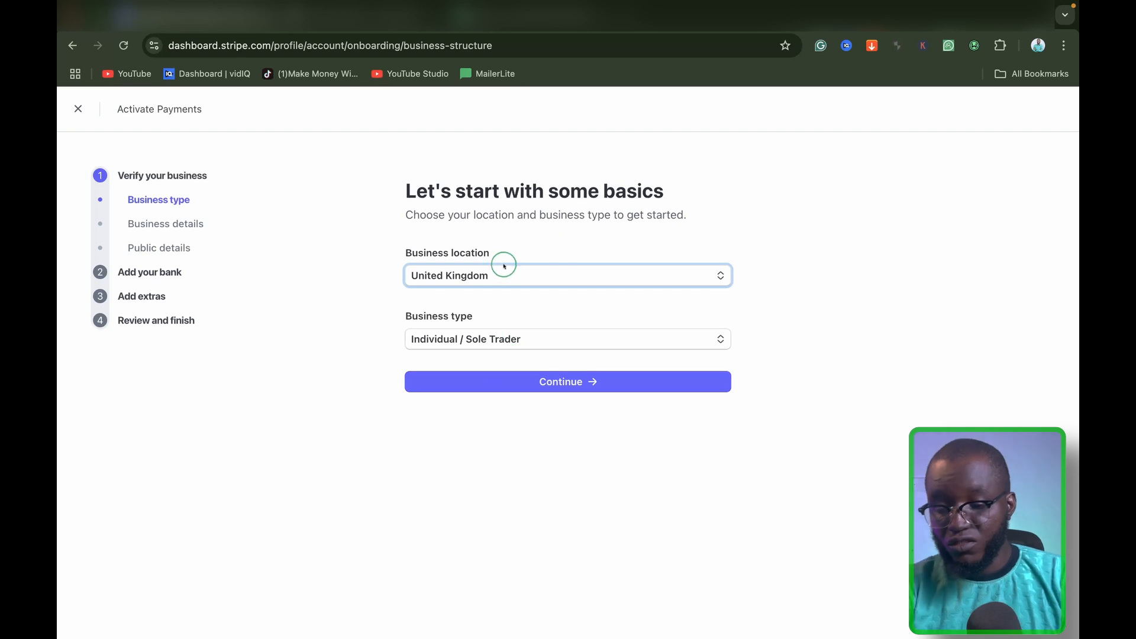
Submit the business basics with United Kingdom as the location and Individual / Sole Trader as the business type
{"action": "left_click", "coordinate": [474, 276]}
{"action": "left_click", "coordinate": [453, 337]}
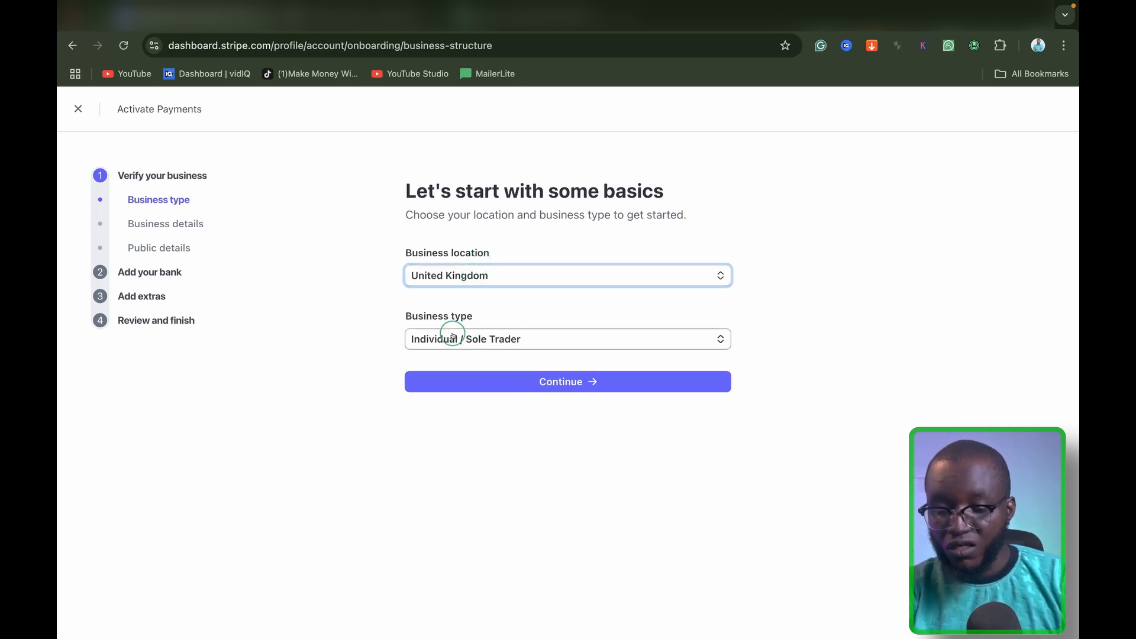
{"action": "left_click", "coordinate": [447, 335]}
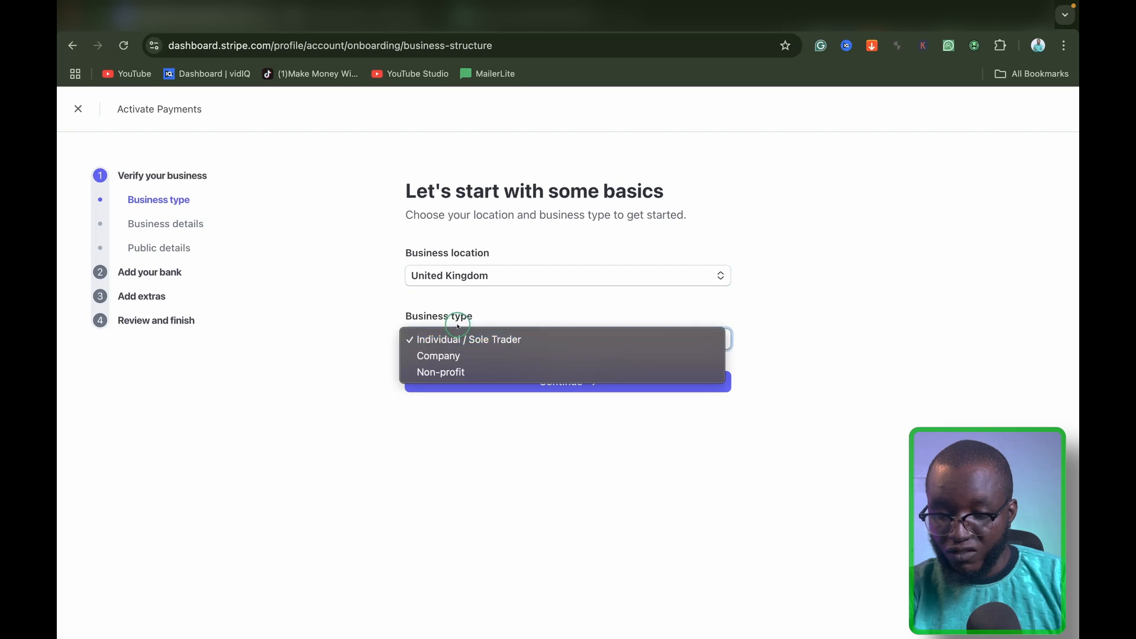
{"action": "left_click", "coordinate": [463, 354]}
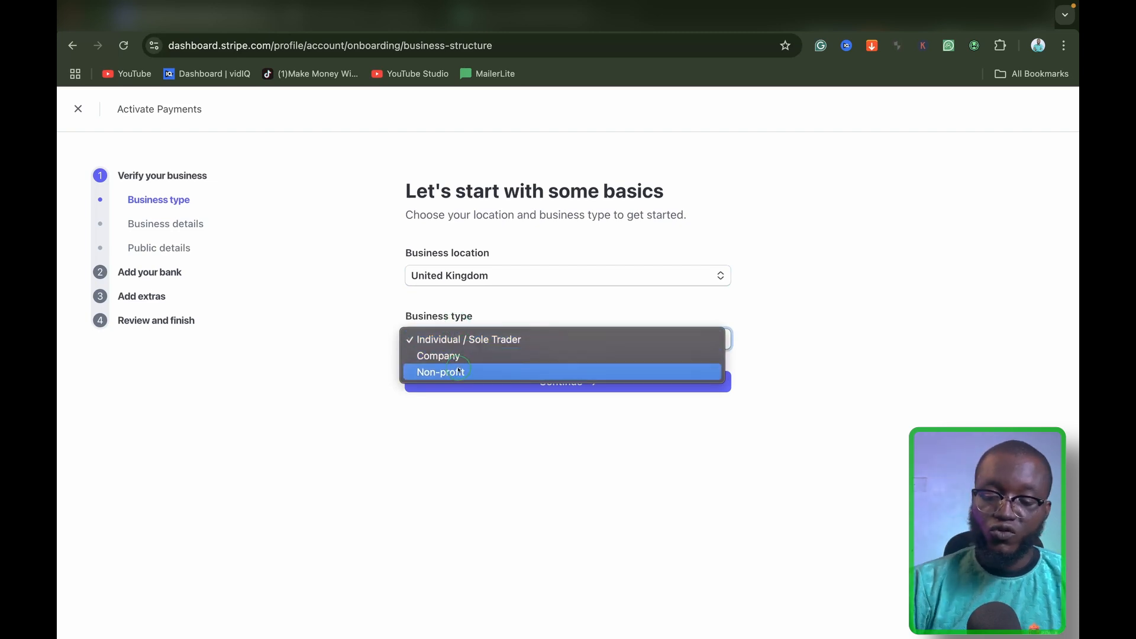
{"action": "left_click", "coordinate": [481, 345]}
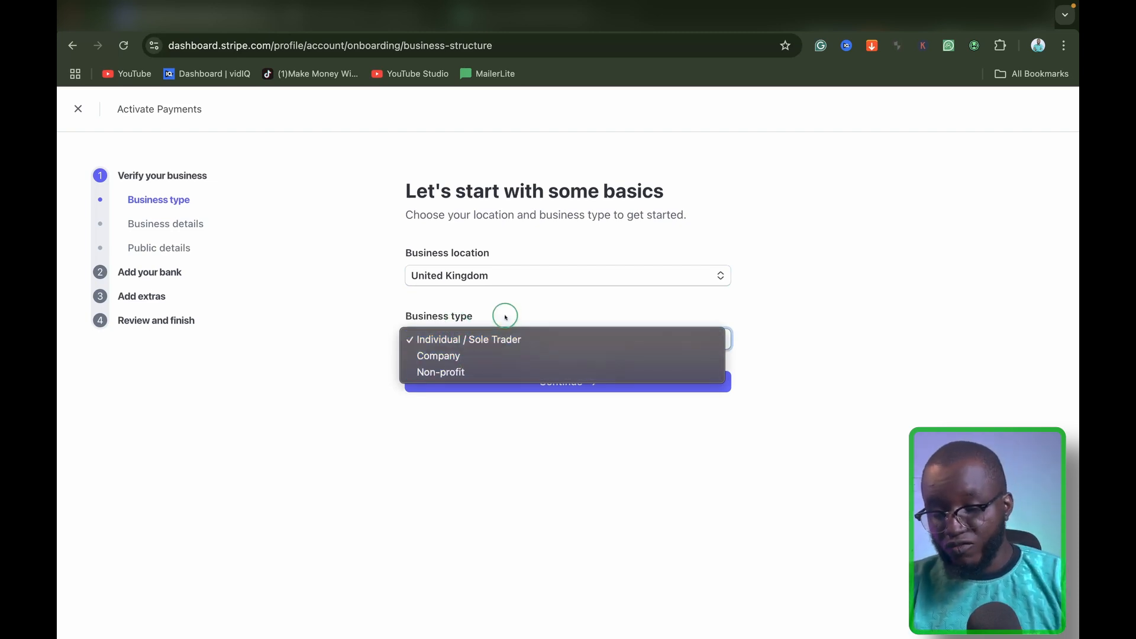
{"action": "left_click", "coordinate": [526, 389]}
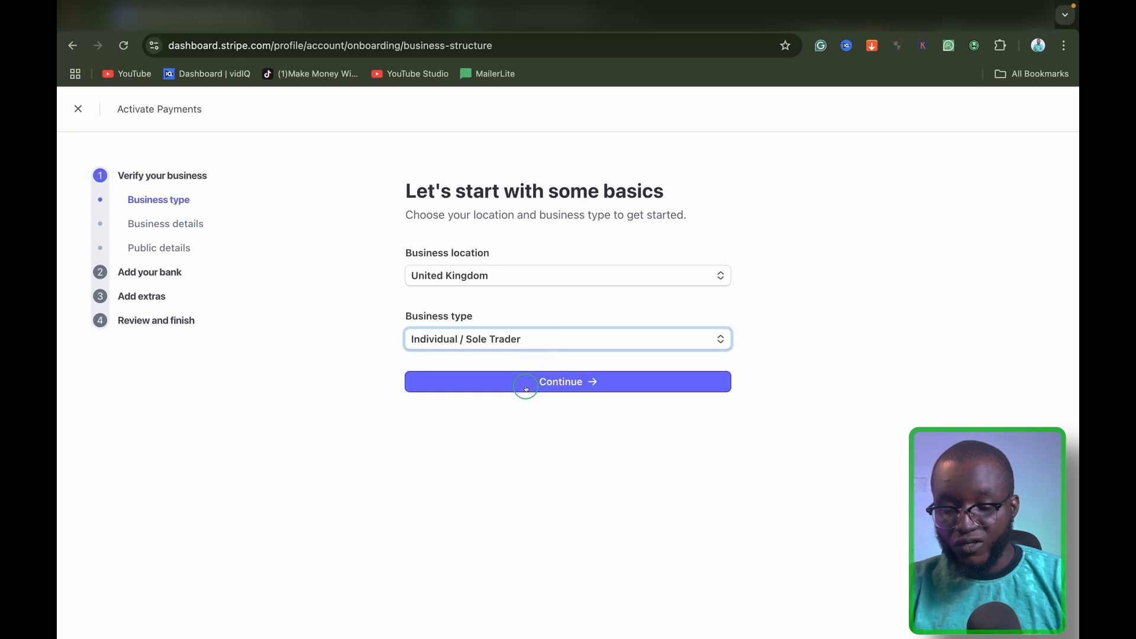
{"action": "left_click", "coordinate": [526, 389]}
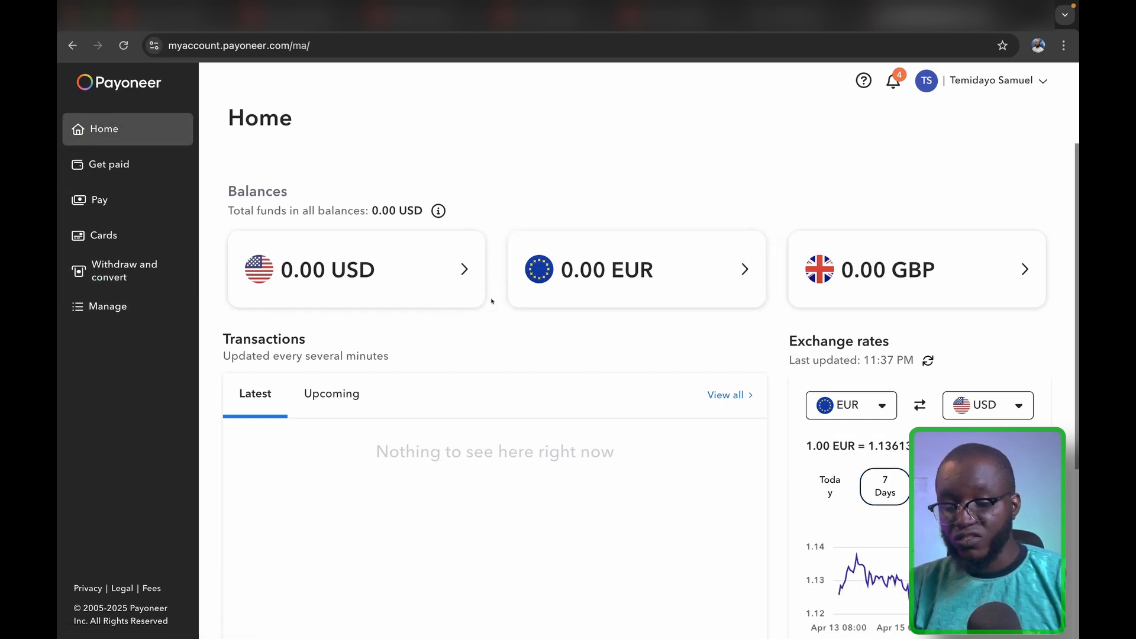
Switch to Payoneer, open the EUR balance and expand the EUR receiving account's details
{"action": "left_click", "coordinate": [517, 291]}
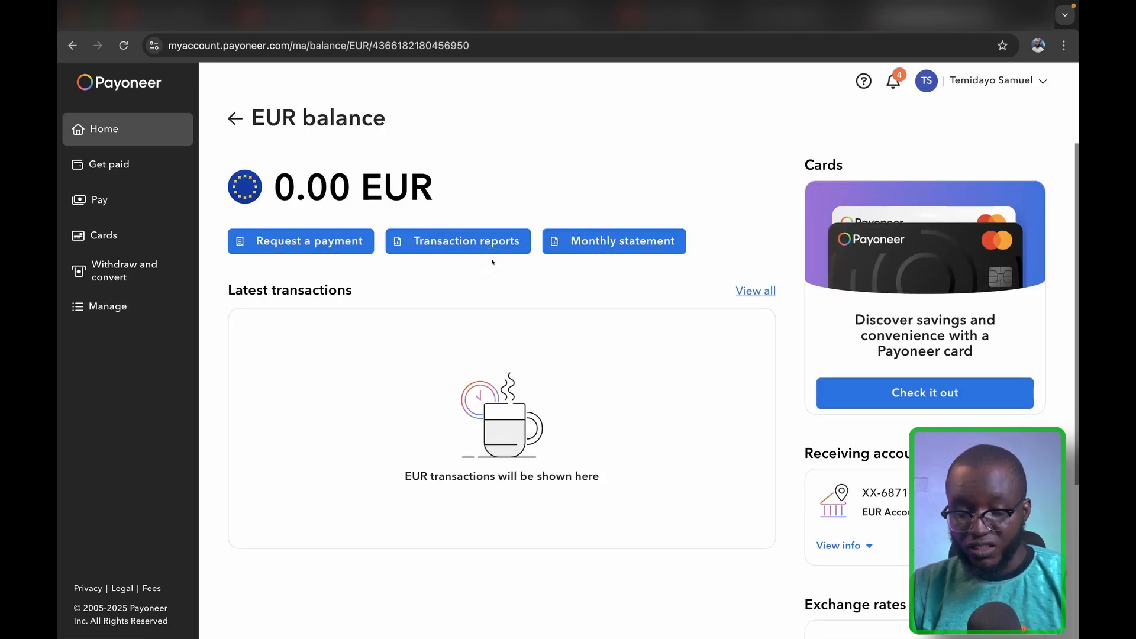
{"action": "scroll", "coordinate": [988, 422], "scroll_direction": "down", "scroll_amount": 4}
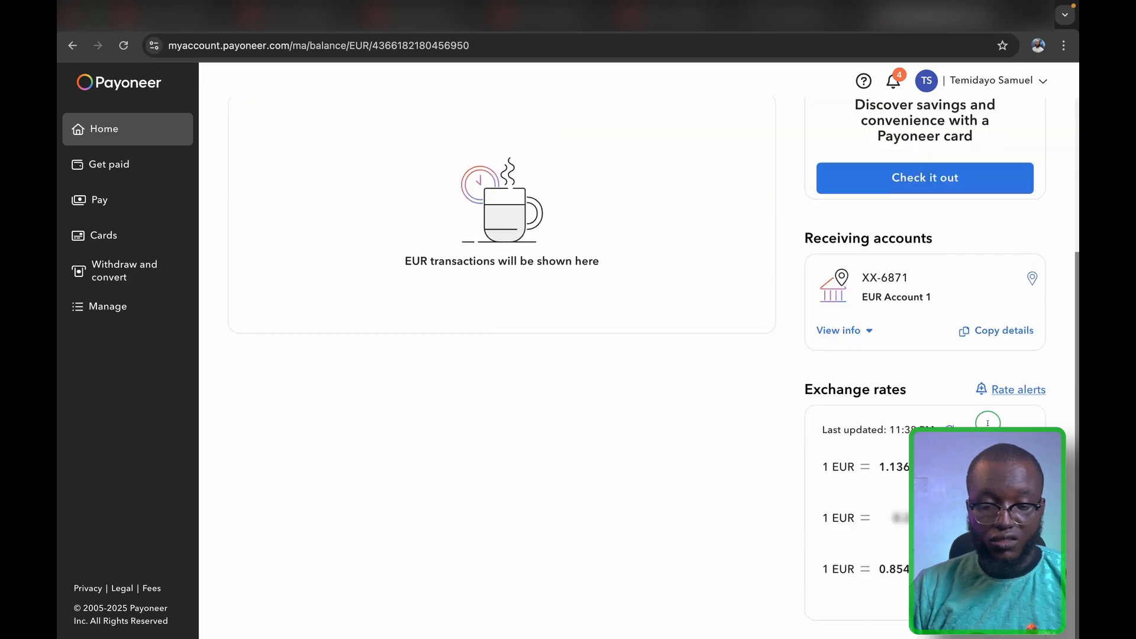
{"action": "left_click", "coordinate": [864, 332]}
{"action": "scroll", "coordinate": [864, 332], "scroll_direction": "down", "scroll_amount": 5}
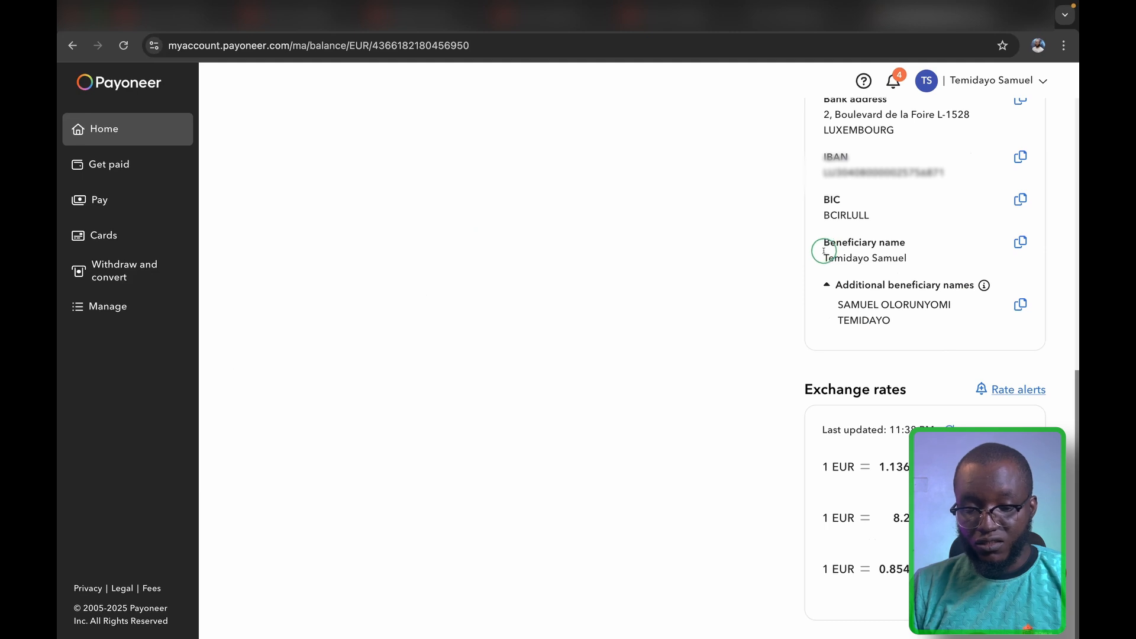
Compare the beneficiary name with the additional beneficiary name in the EUR receiving account details
{"action": "left_click_drag", "start_coordinate": [822, 257], "coordinate": [898, 256]}
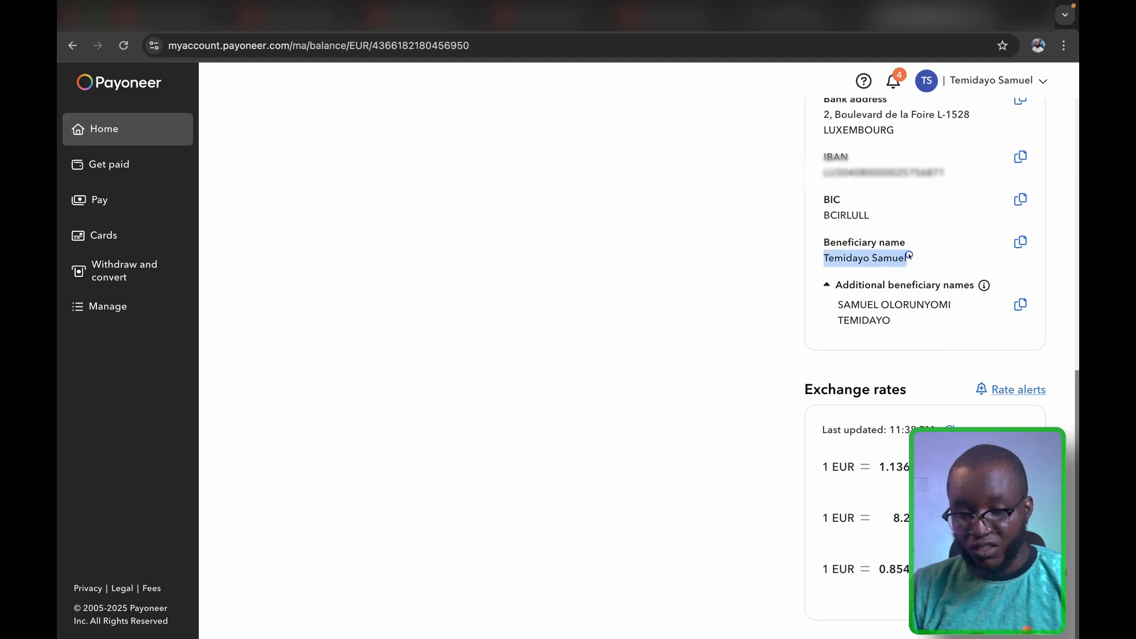
{"action": "left_click", "coordinate": [905, 255]}
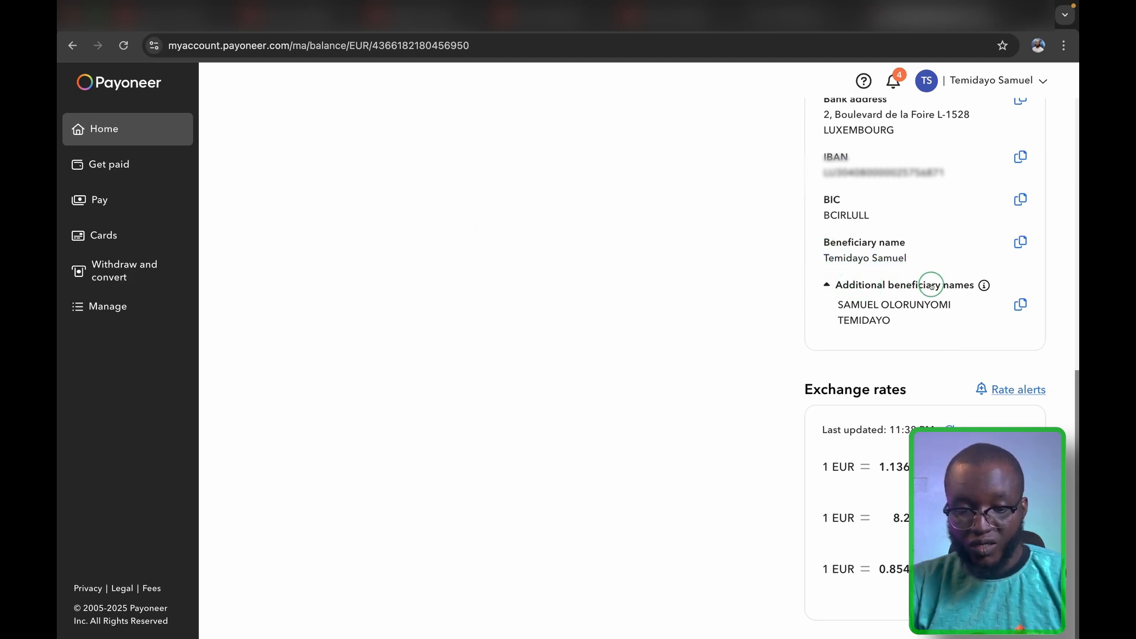
{"action": "left_click", "coordinate": [821, 259]}
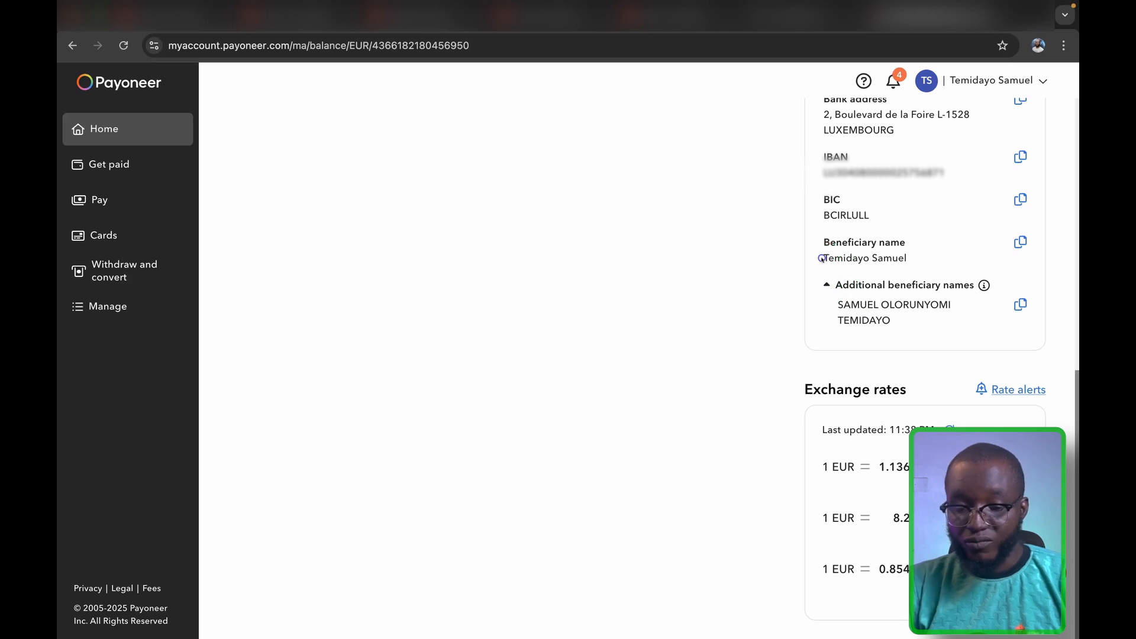
{"action": "left_click_drag", "start_coordinate": [837, 259], "coordinate": [909, 261]}
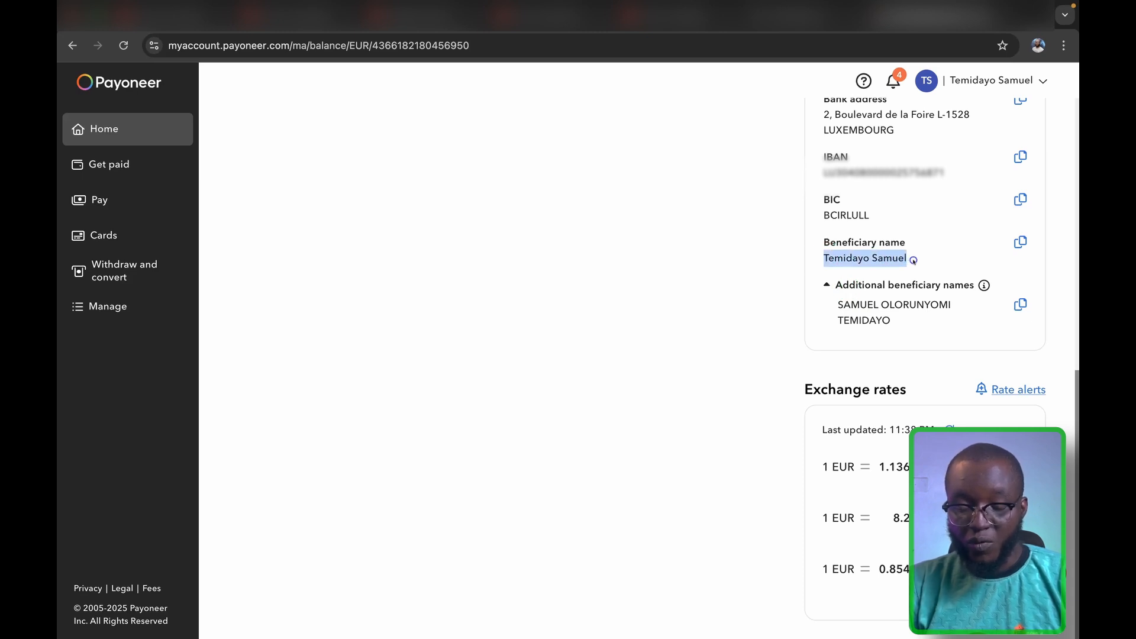
{"action": "left_click_drag", "start_coordinate": [837, 304], "coordinate": [892, 321]}
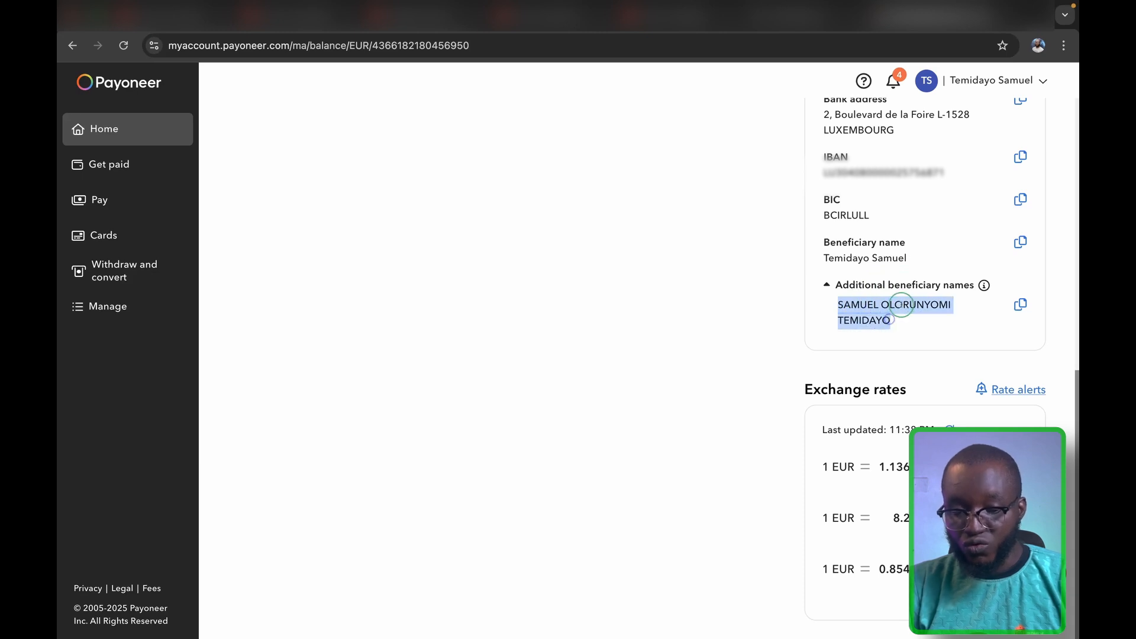
{"action": "left_click", "coordinate": [903, 305]}
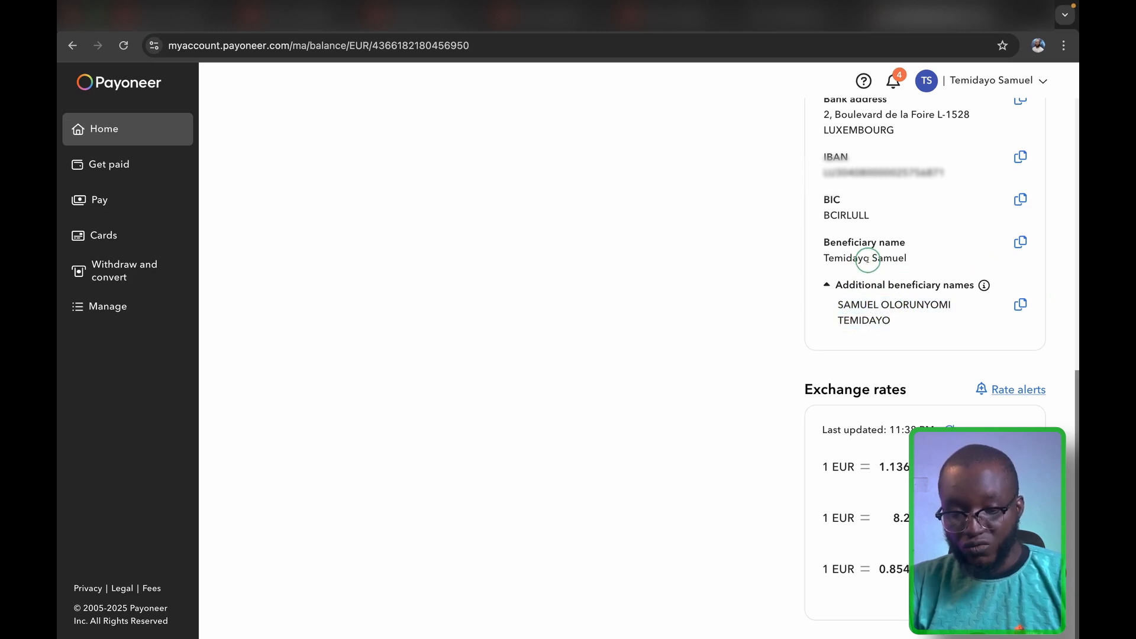
{"action": "left_click_drag", "start_coordinate": [860, 302], "coordinate": [935, 303]}
{"action": "left_click", "coordinate": [840, 303]}
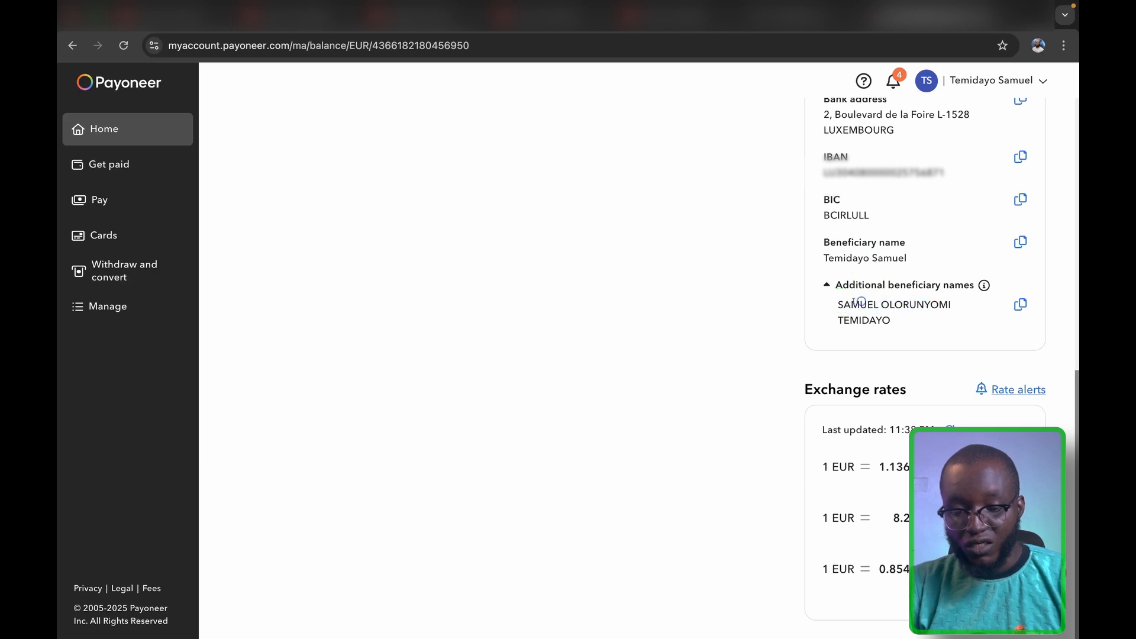
Copy the first and middle names from Payoneer's additional beneficiary name into Stripe's legal first name field
{"action": "left_click_drag", "start_coordinate": [840, 303], "coordinate": [945, 303]}
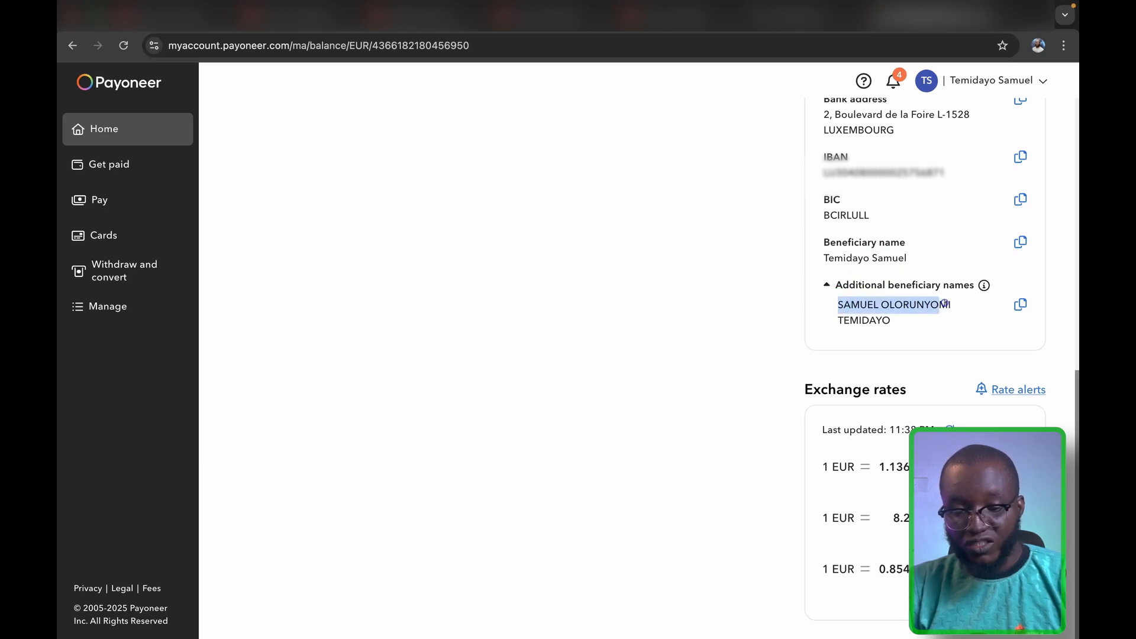
{"action": "right_click", "coordinate": [934, 303]}
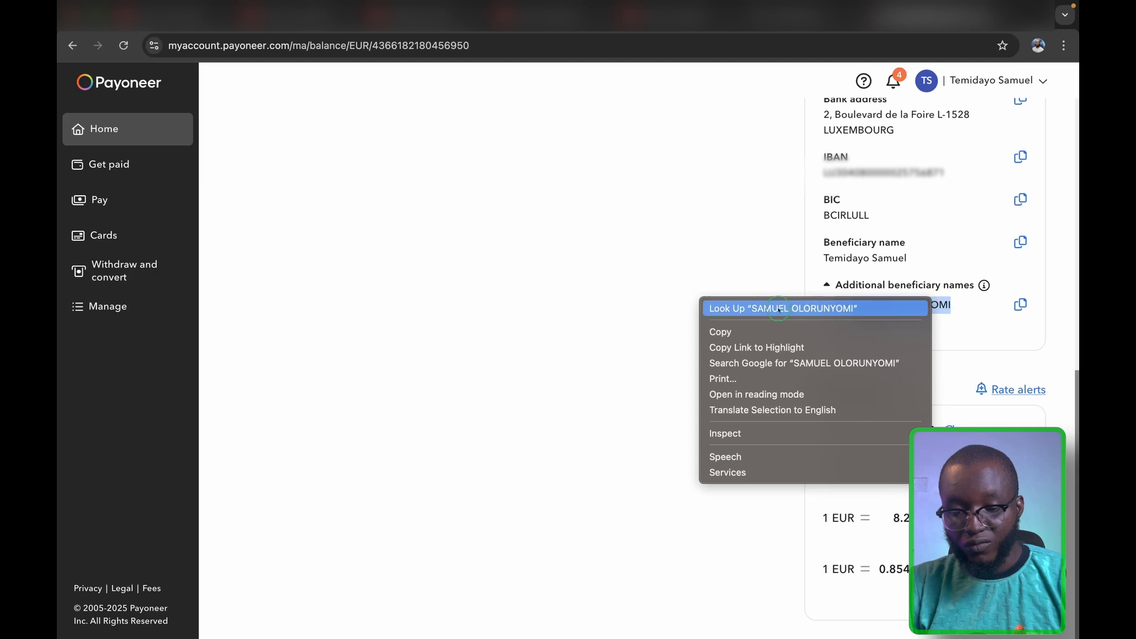
{"action": "left_click", "coordinate": [755, 332]}
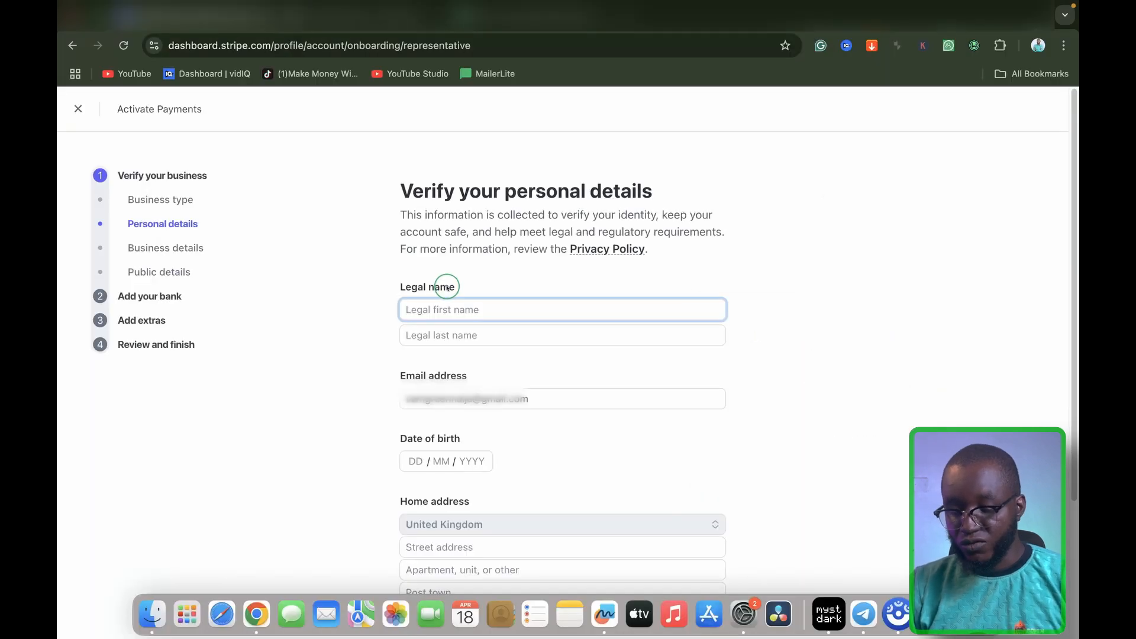
{"action": "key", "text": "super+v"}
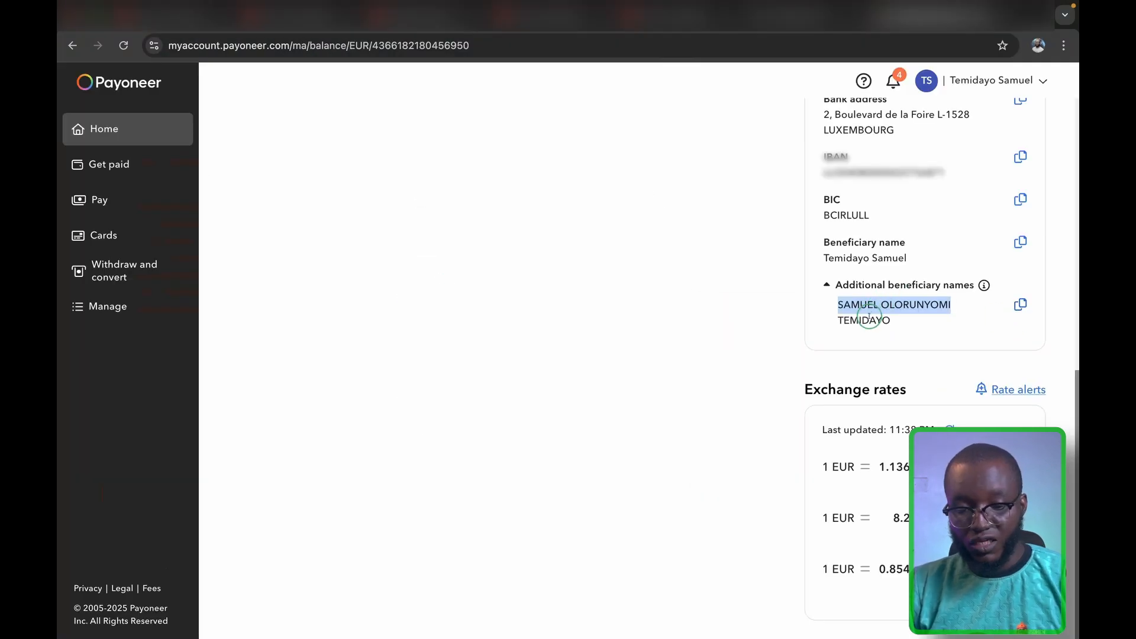
Copy the surname from Payoneer's additional beneficiary name into Stripe's legal last name field and fill in the date of birth
{"action": "double_click", "coordinate": [868, 320]}
{"action": "right_click", "coordinate": [870, 318]}
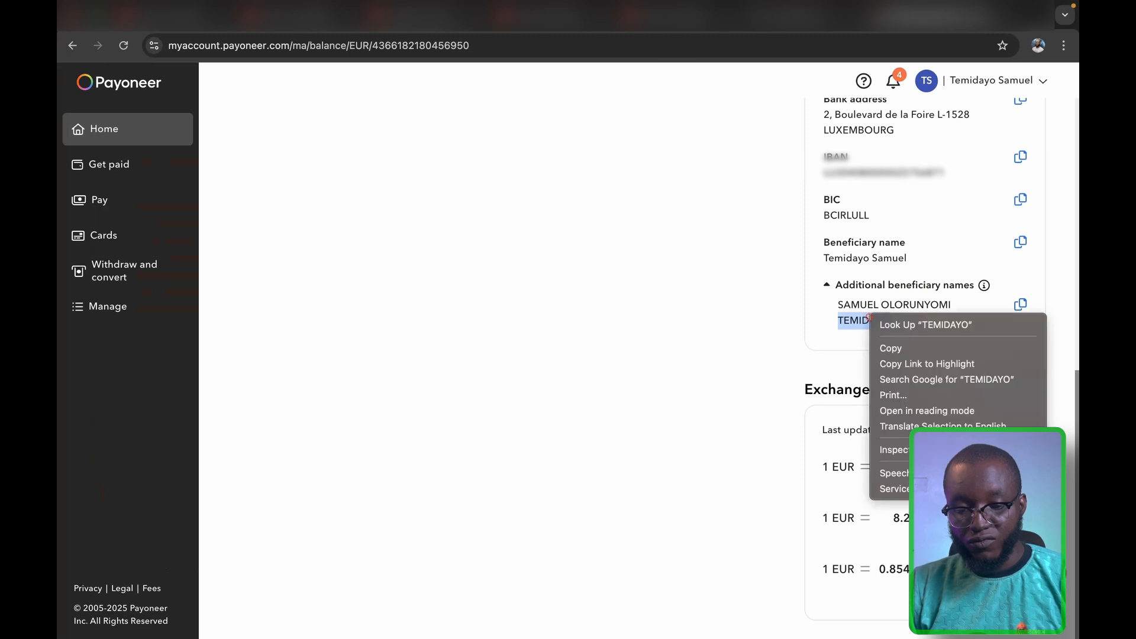
{"action": "left_click", "coordinate": [891, 348]}
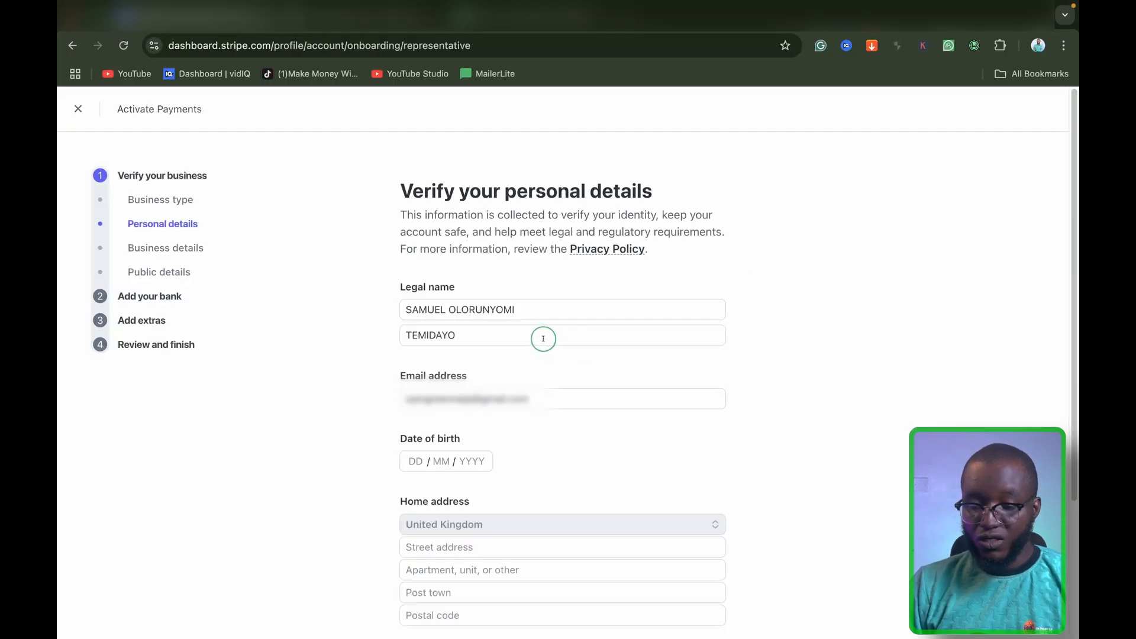
{"action": "left_click", "coordinate": [408, 456]}
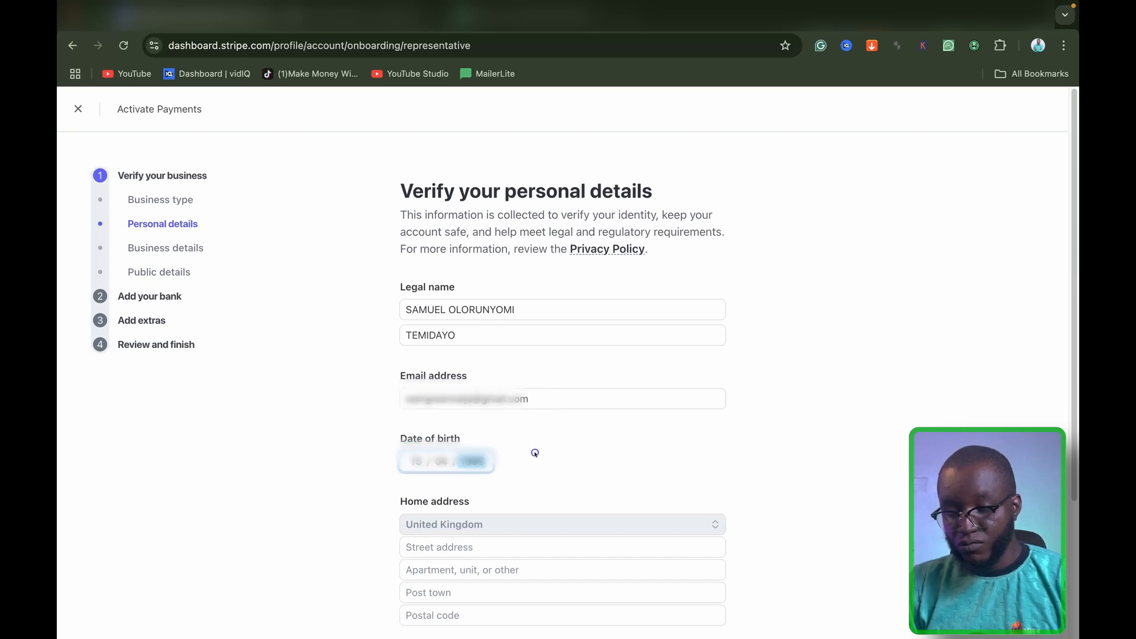
{"action": "left_click", "coordinate": [535, 453]}
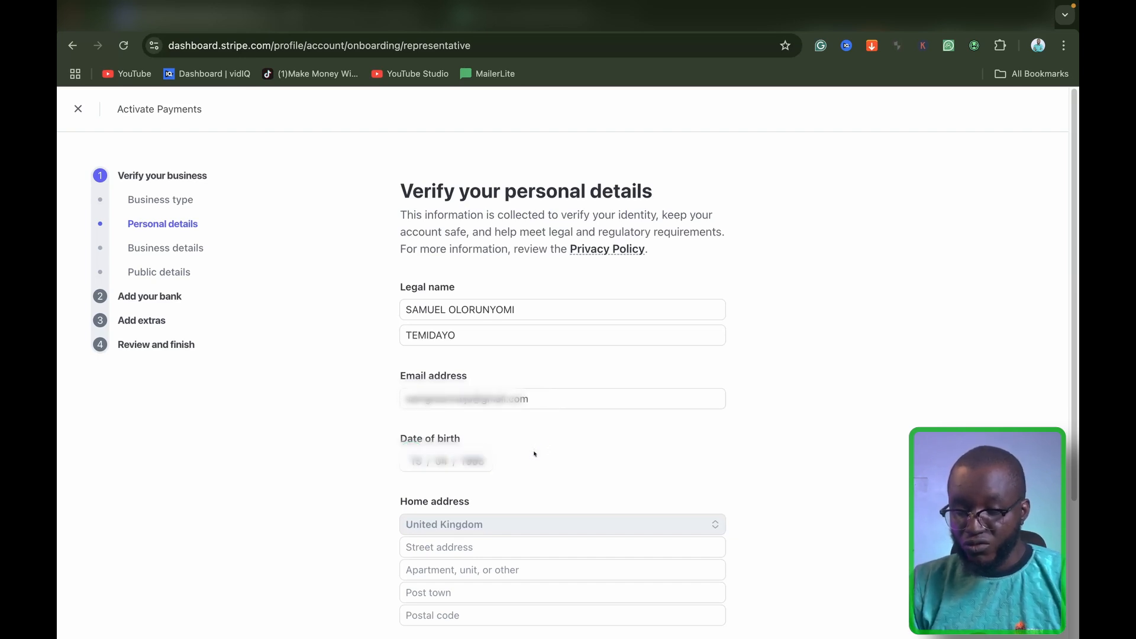
Search Google for "london", open the city in Google Maps and find the individual buildings along Culross St
{"action": "scroll", "coordinate": [534, 454], "scroll_direction": "down", "scroll_amount": 3}
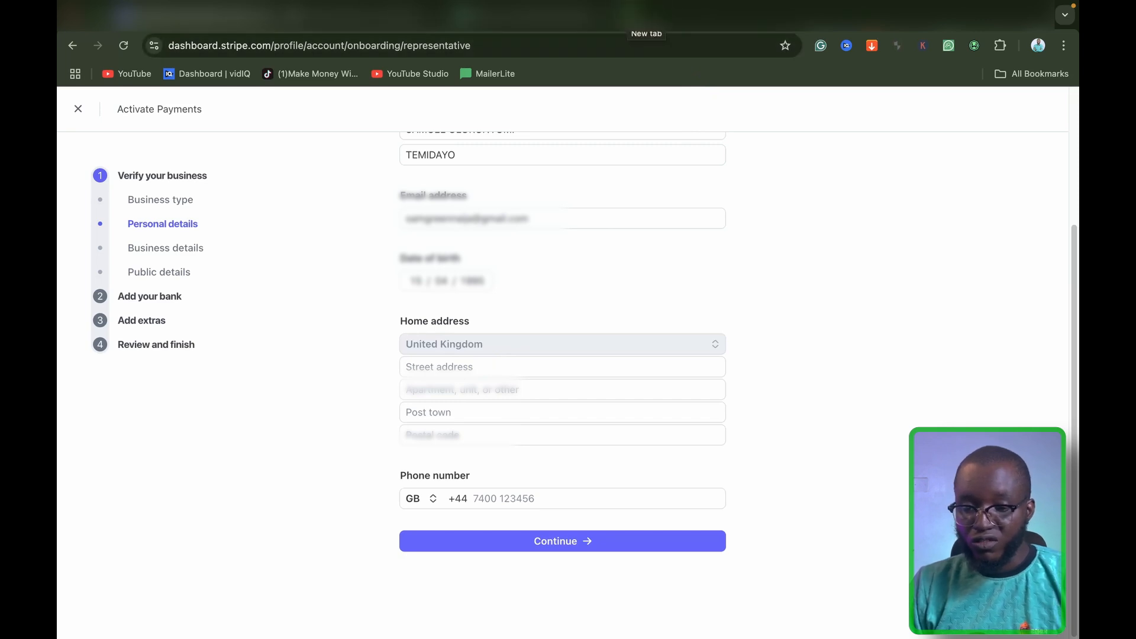
{"action": "key", "text": "super+t"}
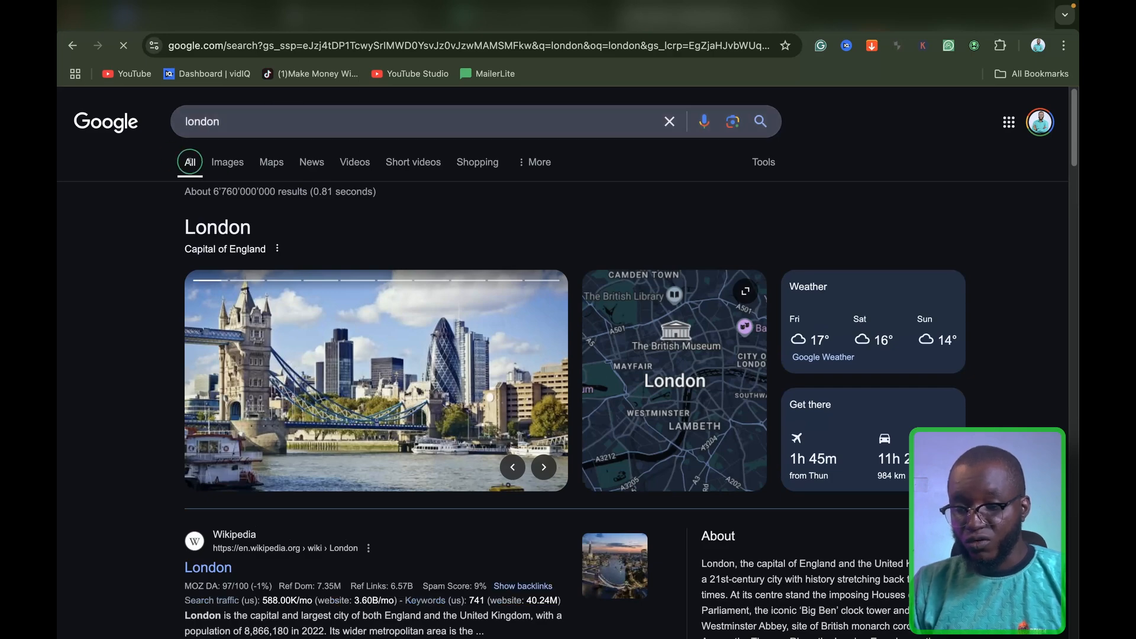
{"action": "left_click", "coordinate": [272, 163]}
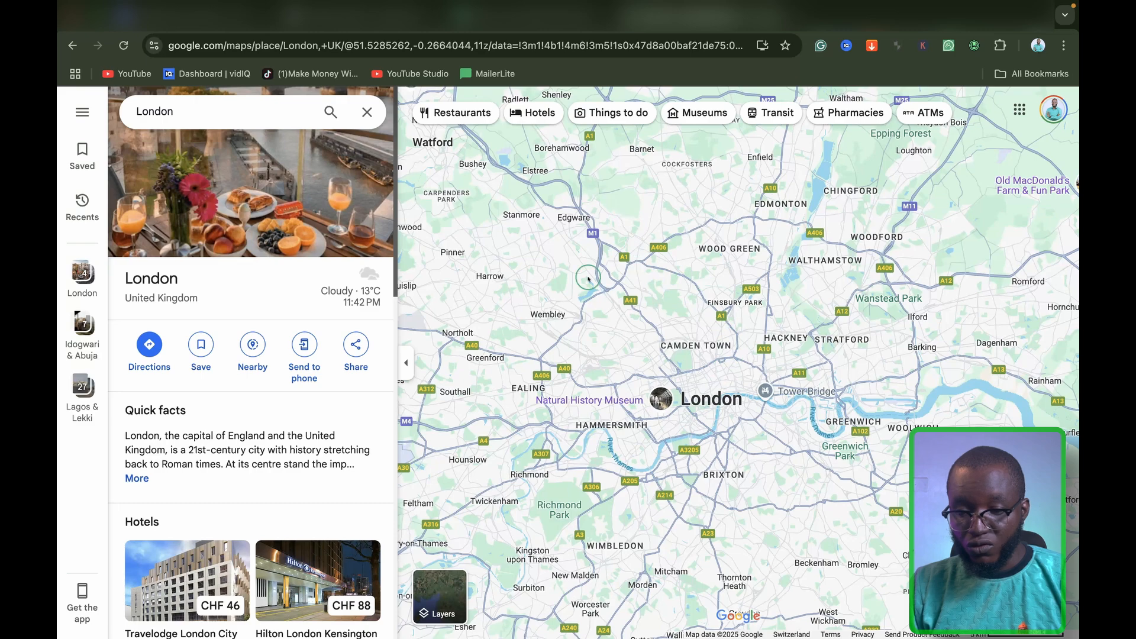
{"action": "scroll", "coordinate": [674, 318], "scroll_direction": "down", "scroll_amount": 1}
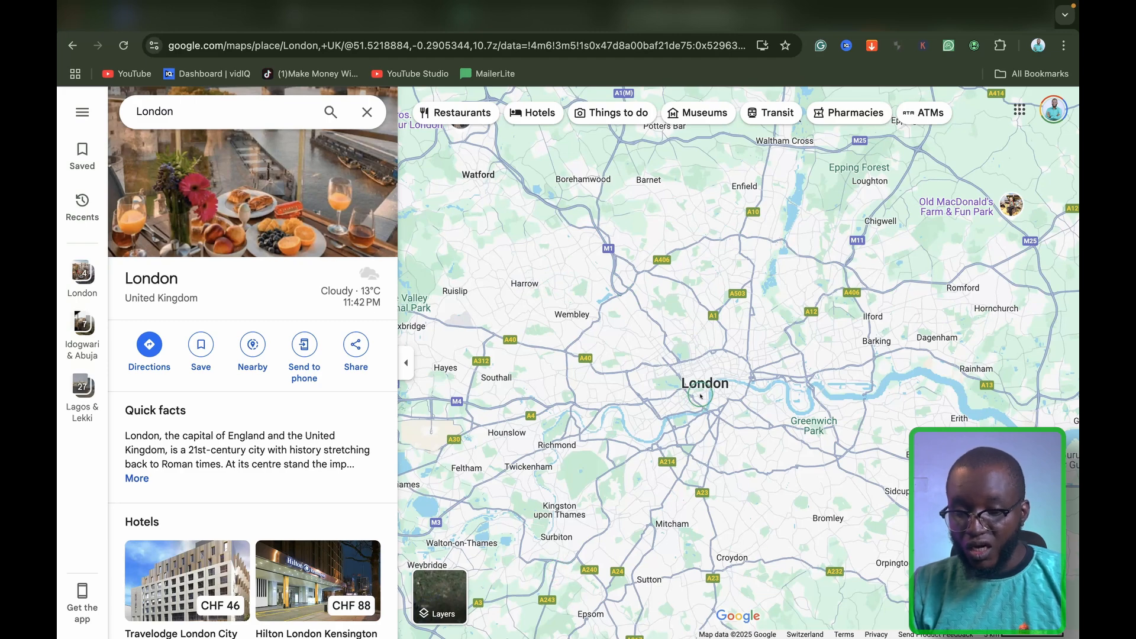
{"action": "scroll", "coordinate": [712, 346], "scroll_direction": "up", "scroll_amount": 5}
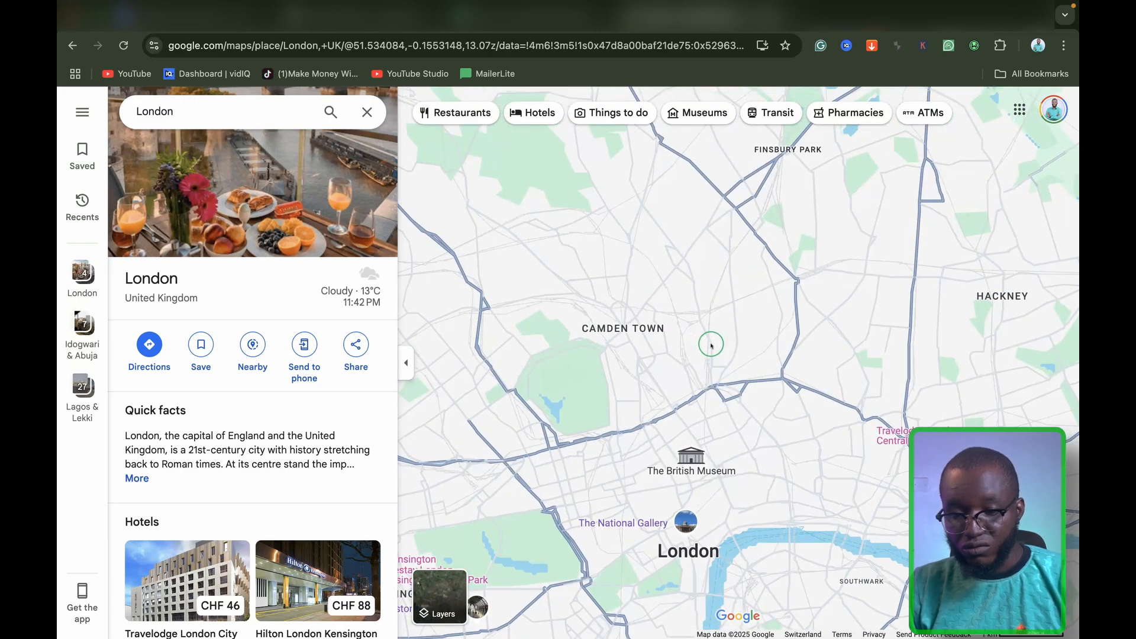
{"action": "scroll", "coordinate": [711, 346], "scroll_direction": "up", "scroll_amount": 5}
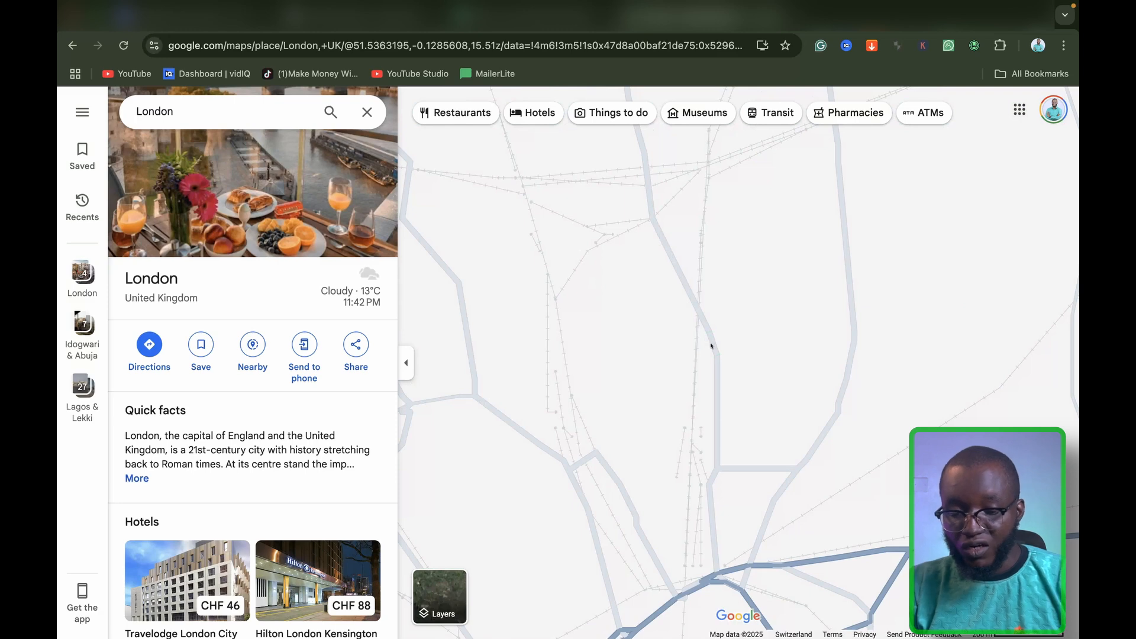
{"action": "scroll", "coordinate": [711, 346], "scroll_direction": "up", "scroll_amount": 5}
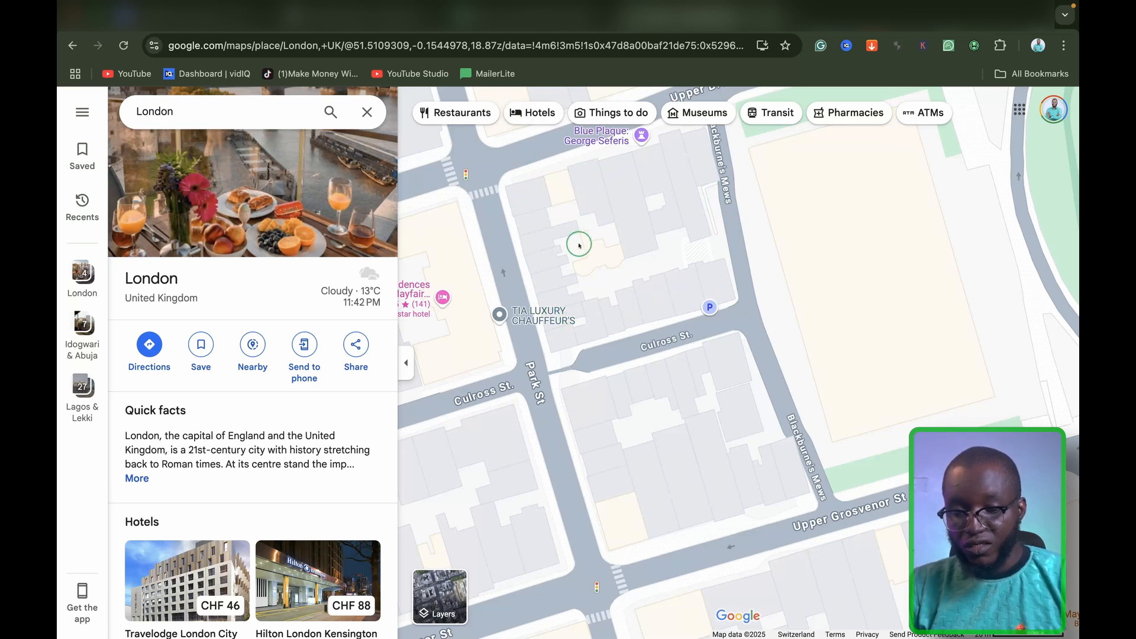
Pick a building on the north side of Culross St, view it in Street View and copy its full address
{"action": "left_click", "coordinate": [684, 290]}
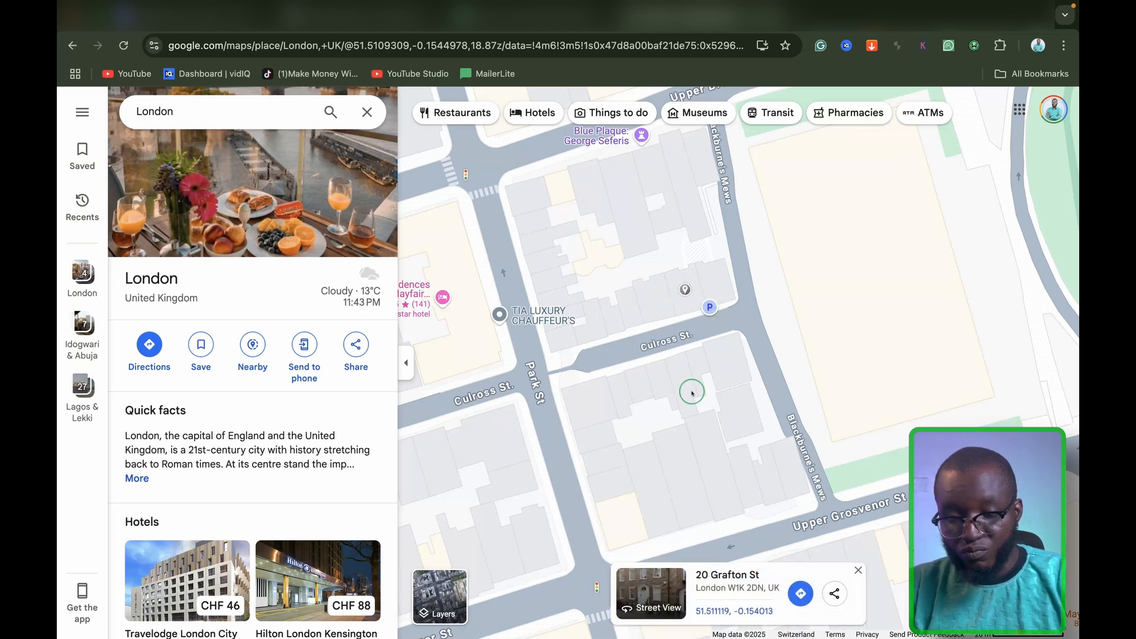
{"action": "left_click", "coordinate": [682, 592]}
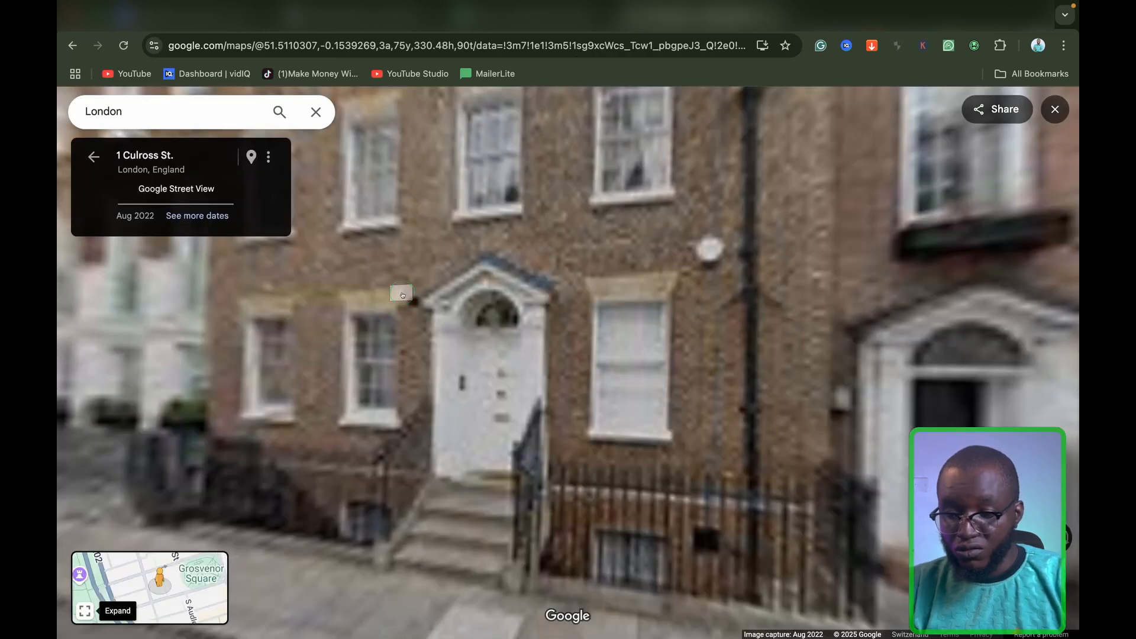
{"action": "left_click", "coordinate": [252, 159]}
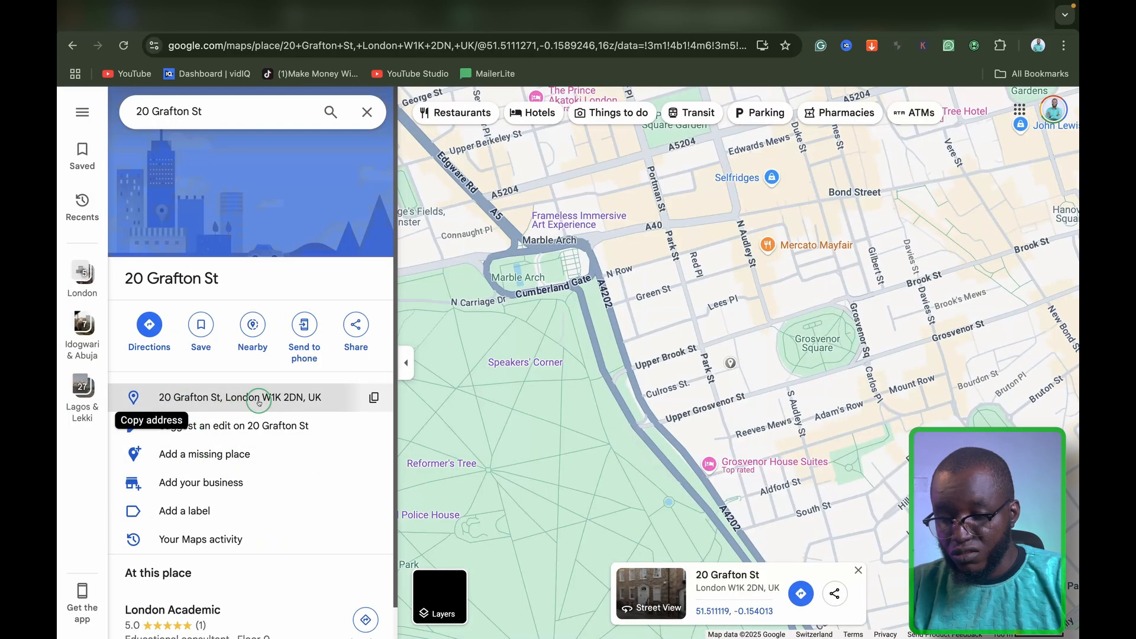
{"action": "left_click", "coordinate": [375, 399]}
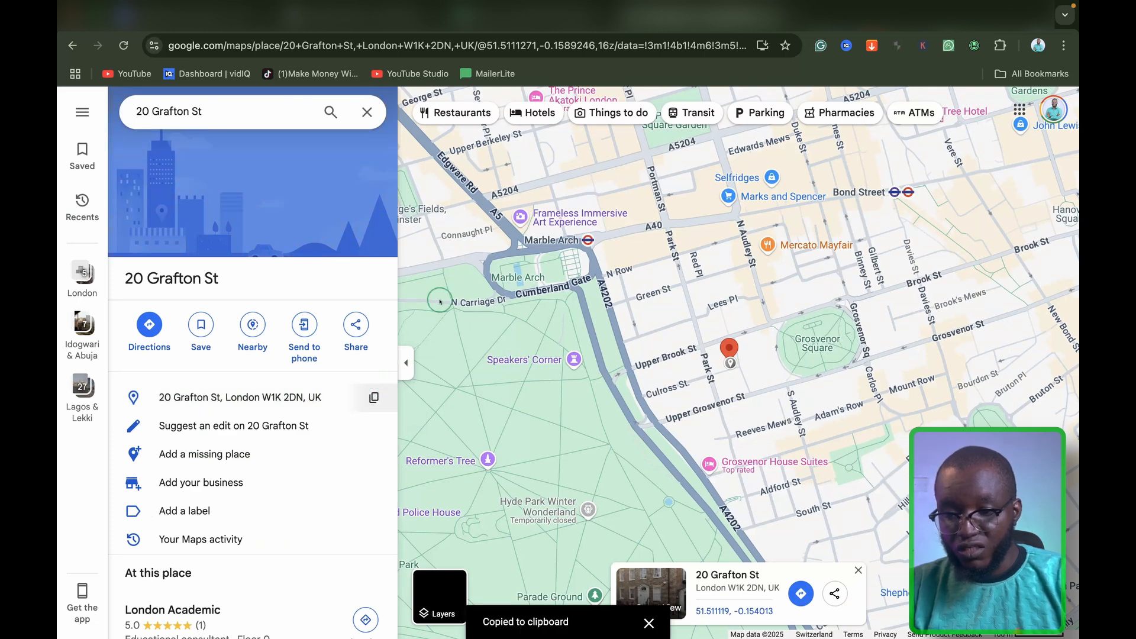
Return to Stripe, paste the copied address into the home street address field and accept the Westminster, London suggestion
{"action": "left_click", "coordinate": [138, 15]}
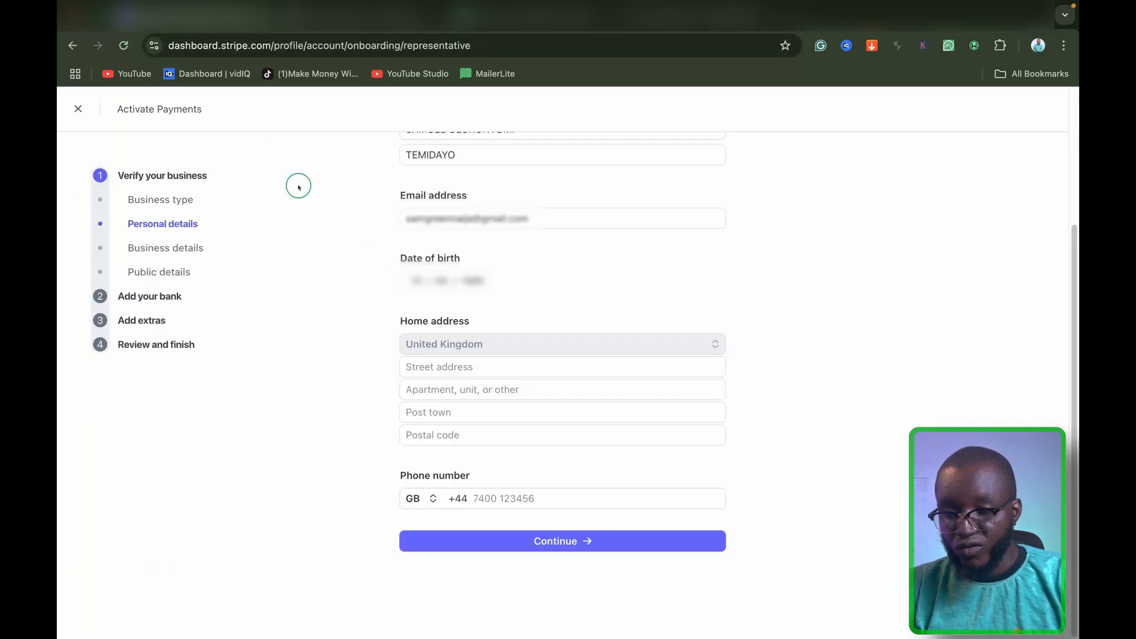
{"action": "left_click", "coordinate": [441, 367]}
{"action": "key", "text": "super+v"}
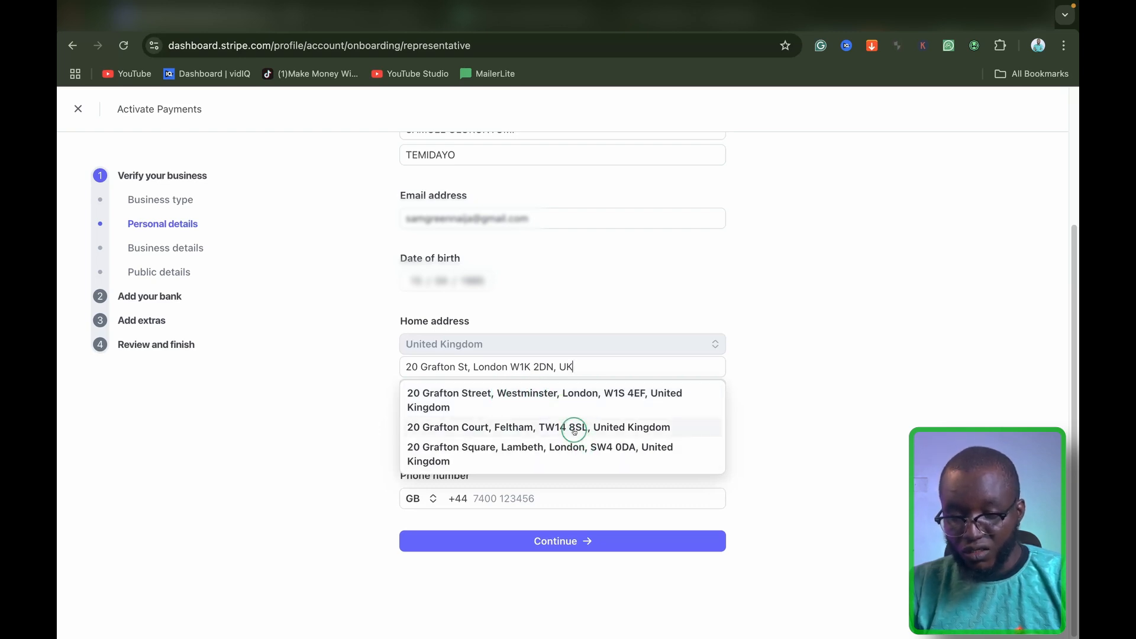
{"action": "left_click", "coordinate": [541, 401]}
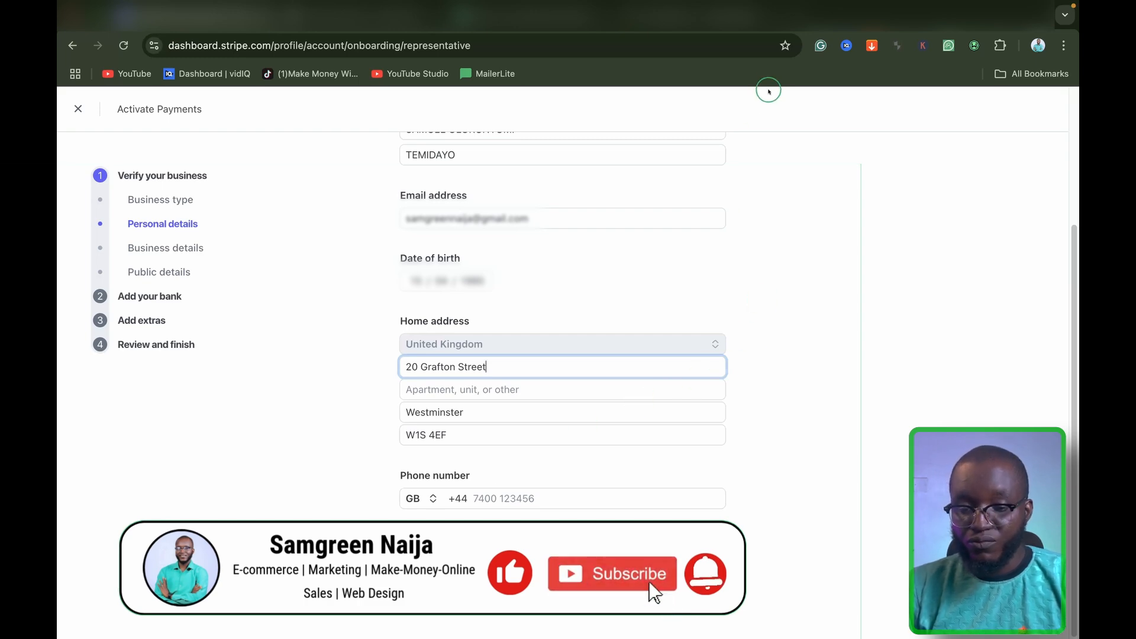
Search Google for "random uk phone number" and open RandomGenerate.io's Random UK Phone Number Generator in a new tab
{"action": "key", "text": "ctrl+t"}
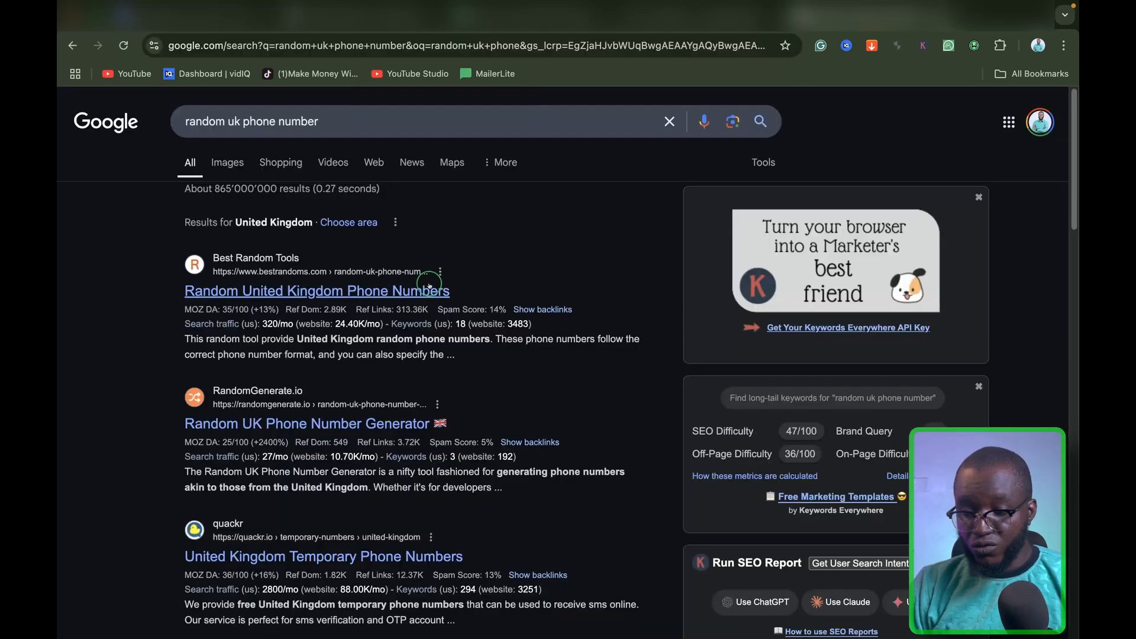
{"action": "mouse_move", "coordinate": [440, 323]}
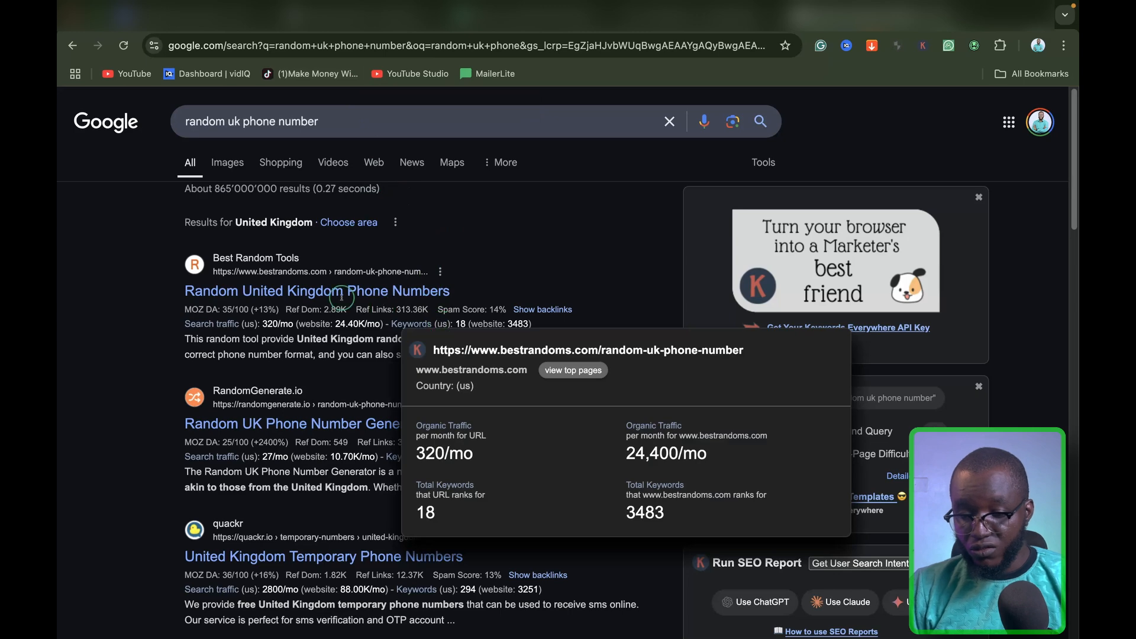
{"action": "scroll", "coordinate": [95, 375], "scroll_direction": "down", "scroll_amount": 2}
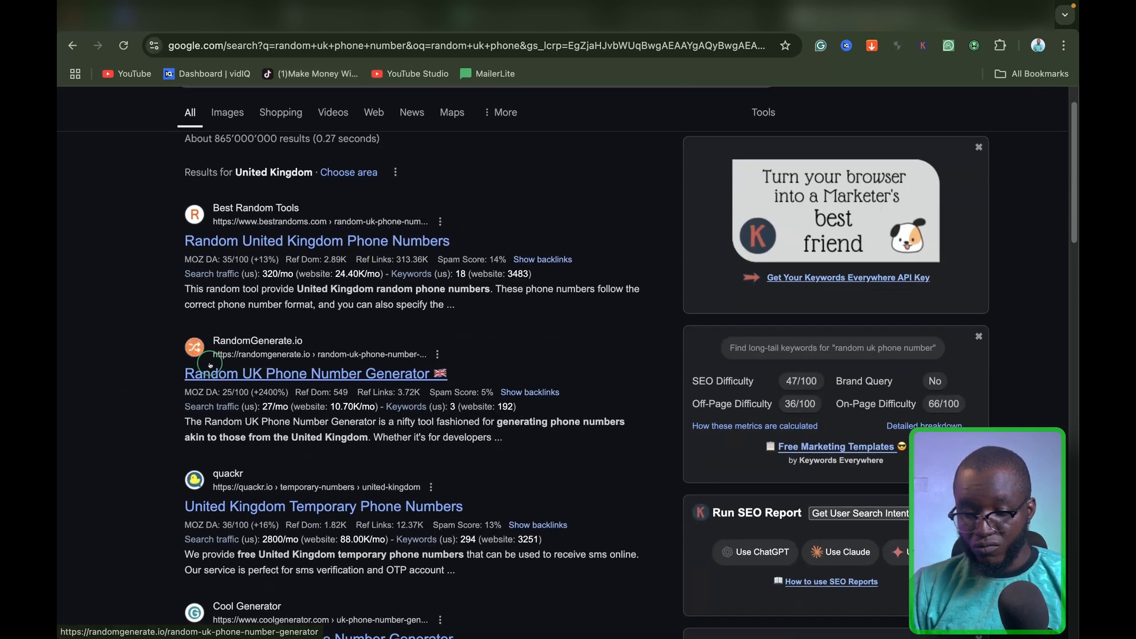
{"action": "right_click", "coordinate": [253, 378]}
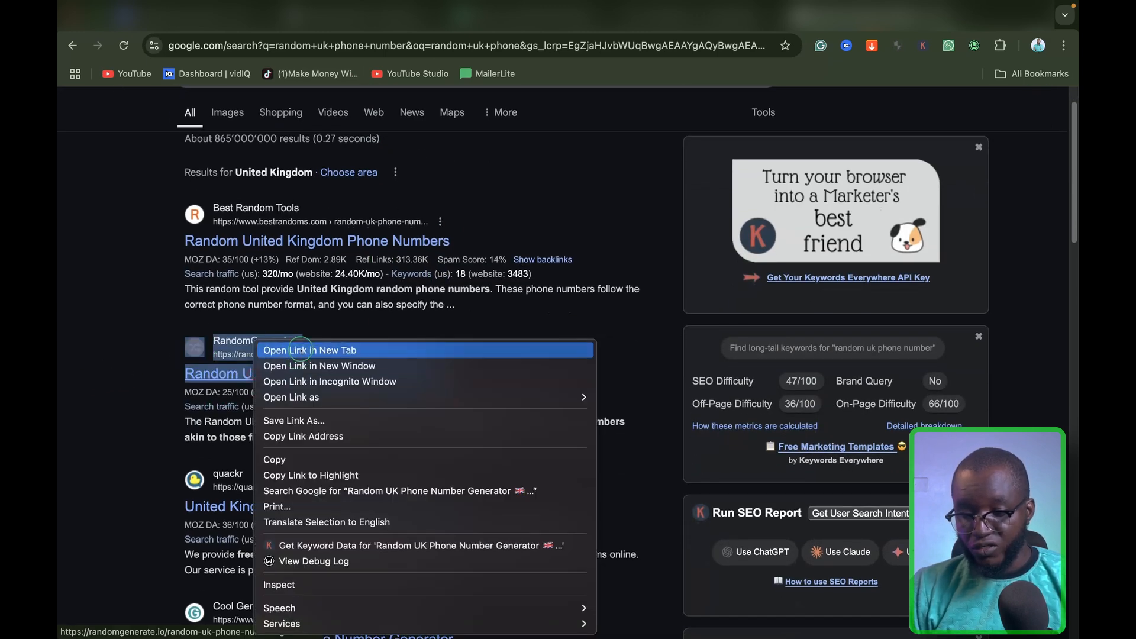
{"action": "left_click", "coordinate": [293, 351]}
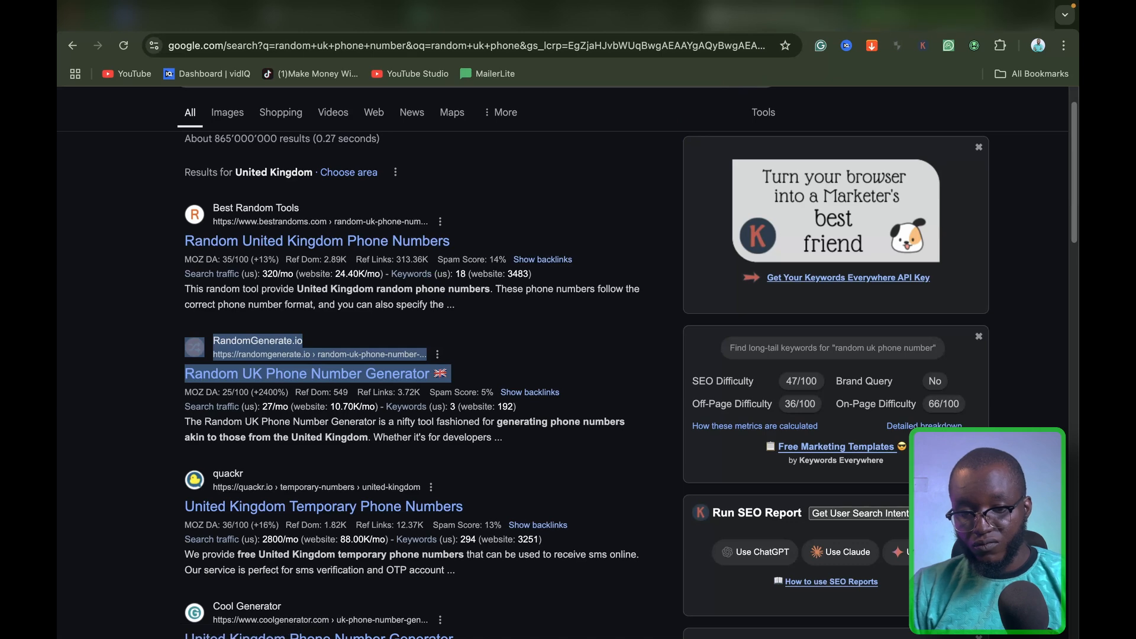
{"action": "left_click", "coordinate": [914, 16]}
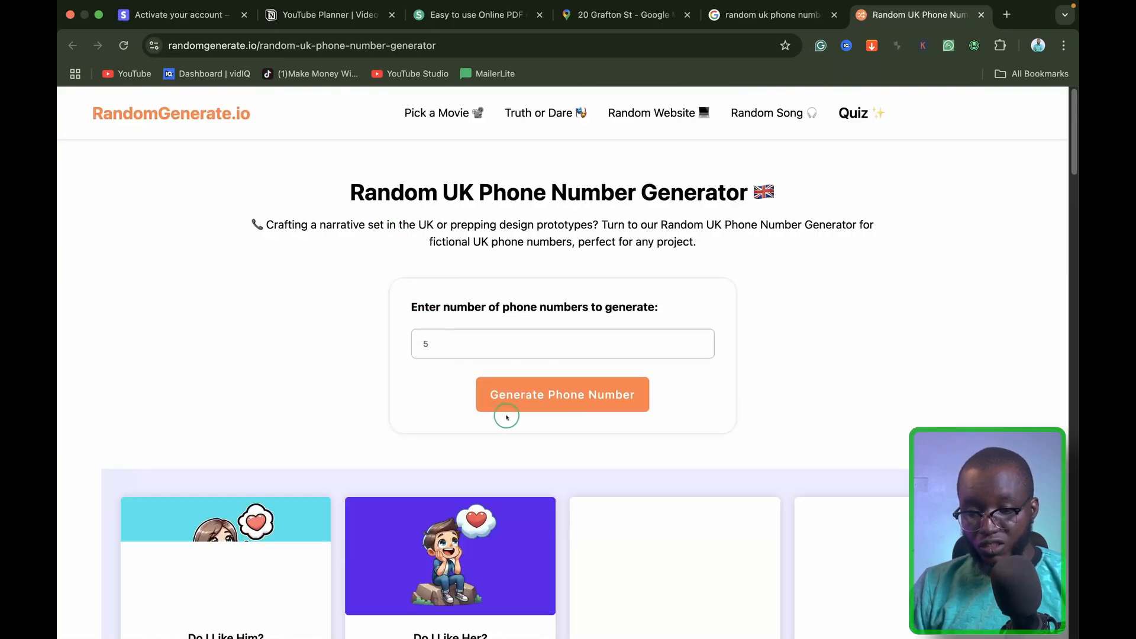
Generate a batch of random UK phone numbers and select one number's digits after the +44 prefix
{"action": "left_click", "coordinate": [530, 395]}
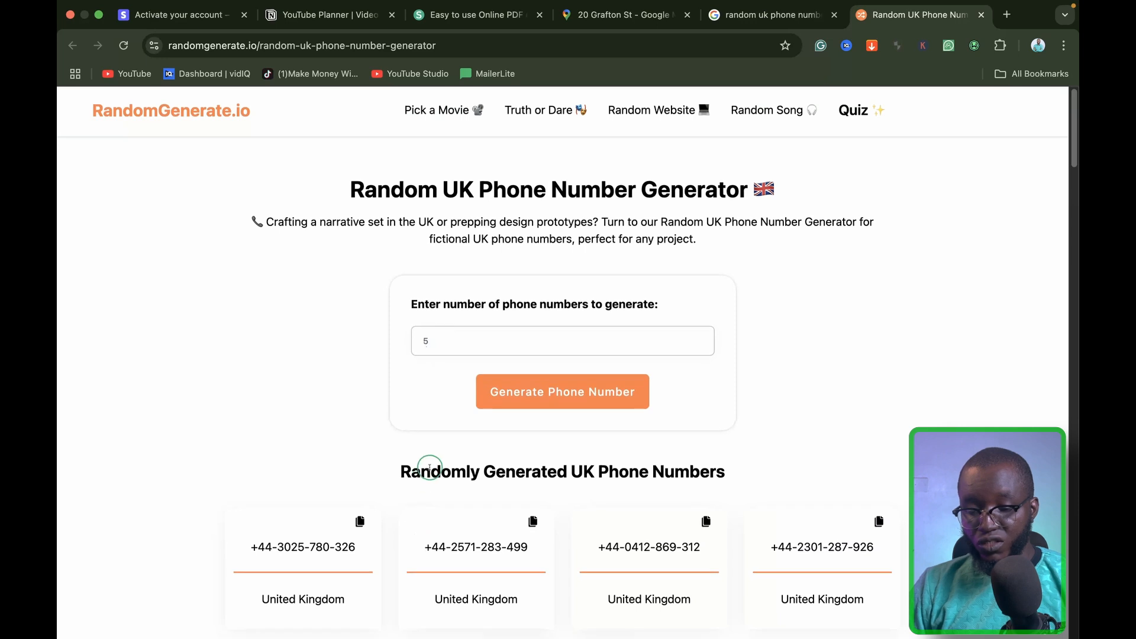
{"action": "scroll", "coordinate": [426, 467], "scroll_direction": "down", "scroll_amount": 2}
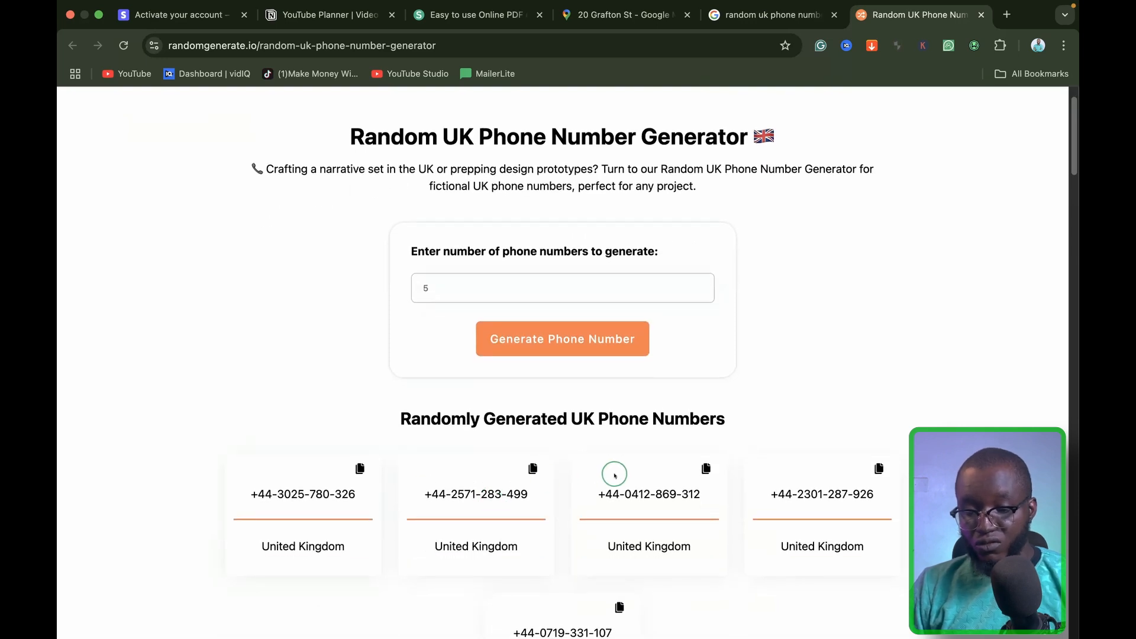
{"action": "scroll", "coordinate": [615, 473], "scroll_direction": "down", "scroll_amount": 1}
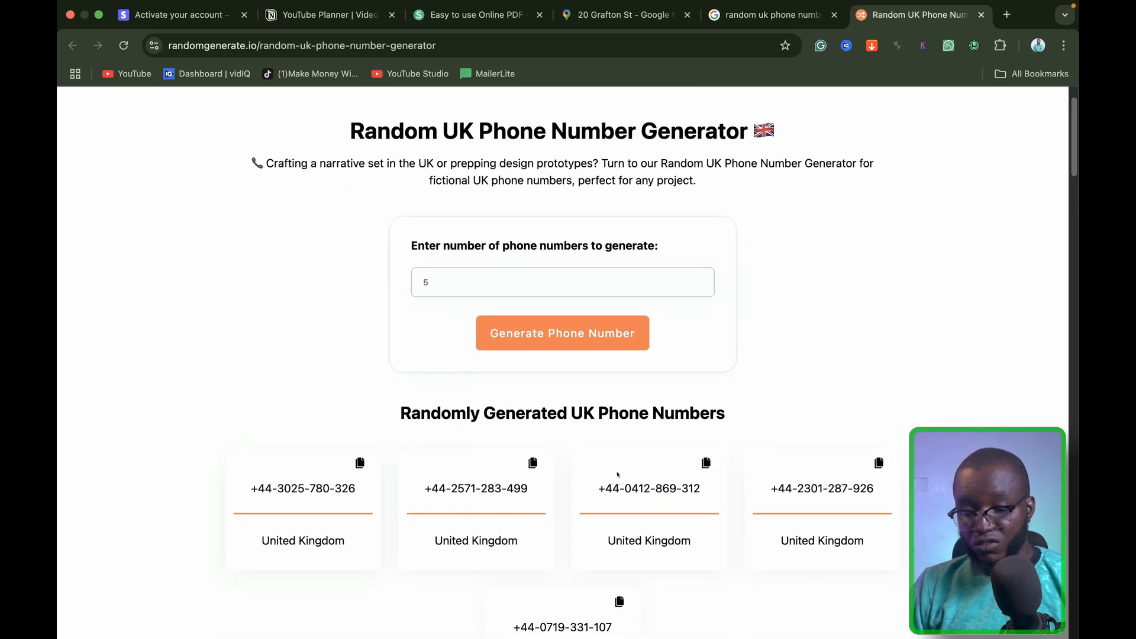
{"action": "scroll", "coordinate": [539, 507], "scroll_direction": "down", "scroll_amount": 2}
{"action": "scroll", "coordinate": [539, 507], "scroll_direction": "down", "scroll_amount": 2}
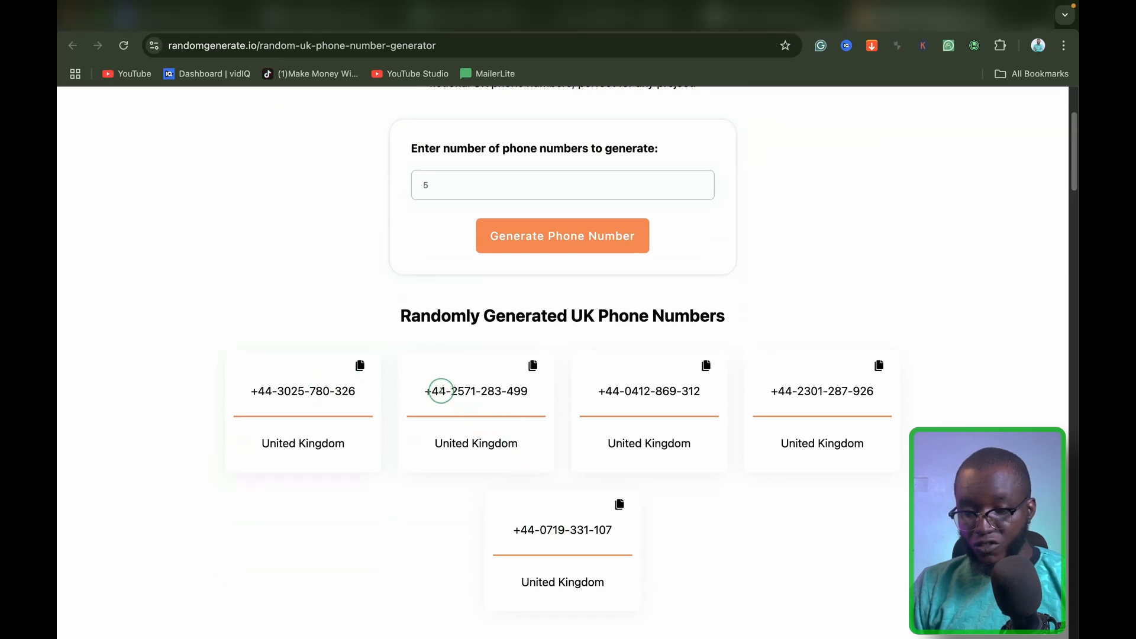
{"action": "left_click_drag", "start_coordinate": [452, 390], "coordinate": [533, 389]}
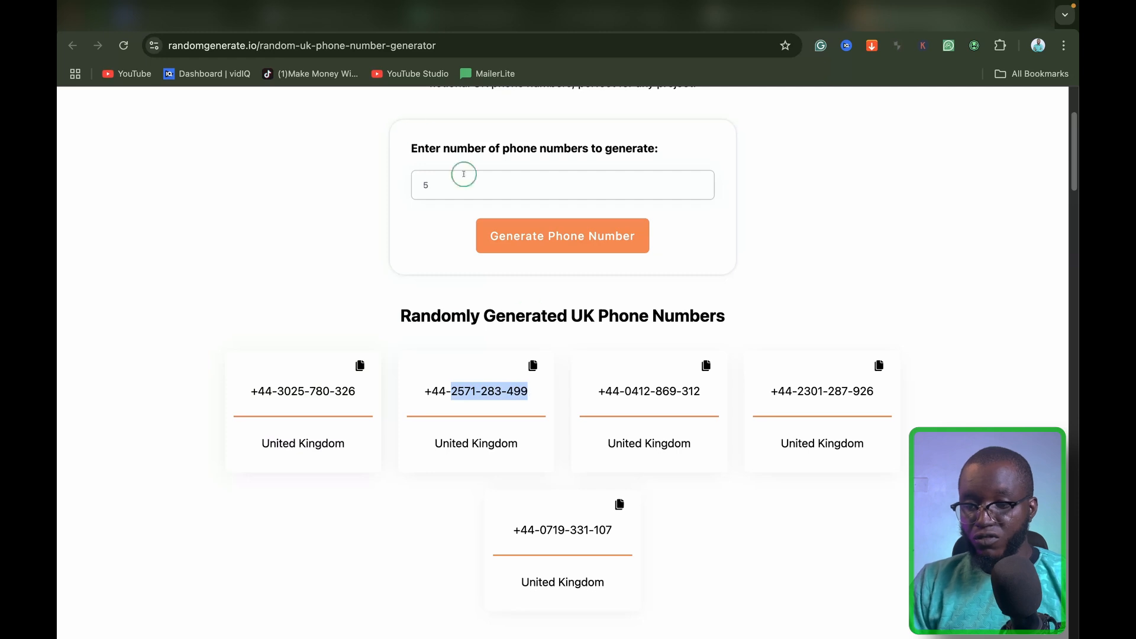
{"action": "left_click", "coordinate": [204, 22]}
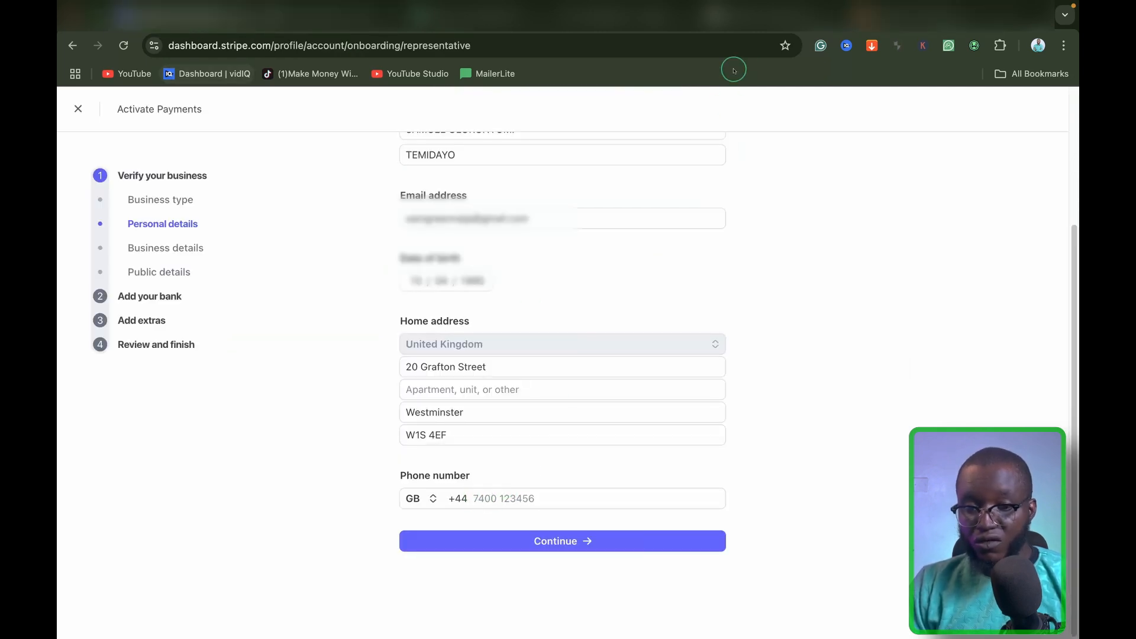
{"action": "left_click", "coordinate": [906, 18]}
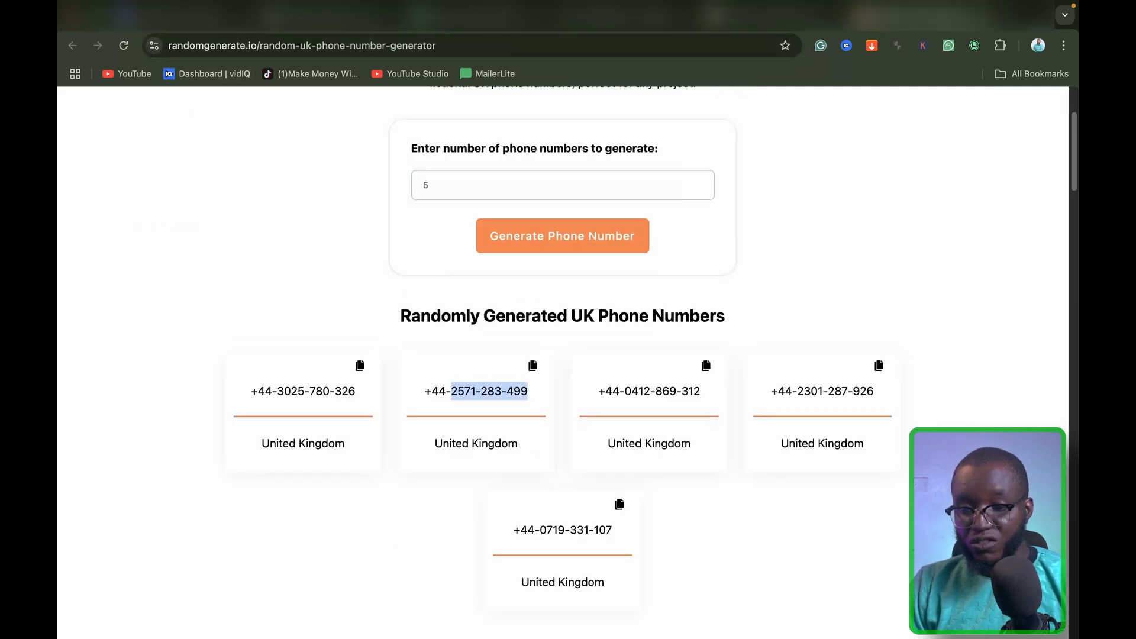
Regenerate the random UK phone numbers several times and copy the second number's digits without the +44 prefix
{"action": "left_click", "coordinate": [518, 243]}
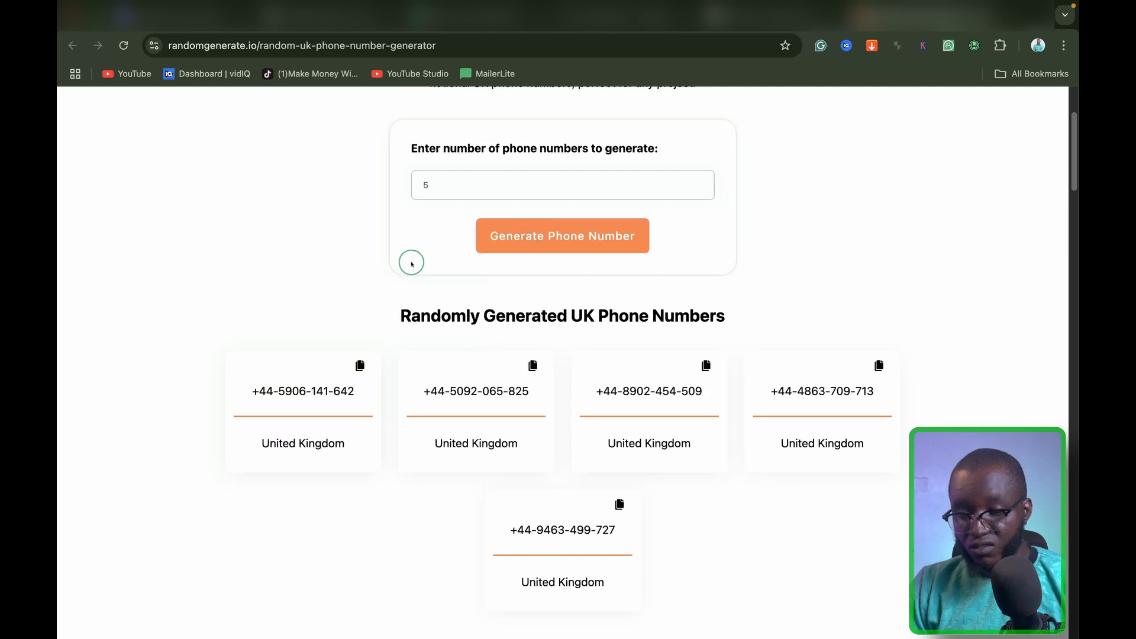
{"action": "left_click", "coordinate": [557, 236]}
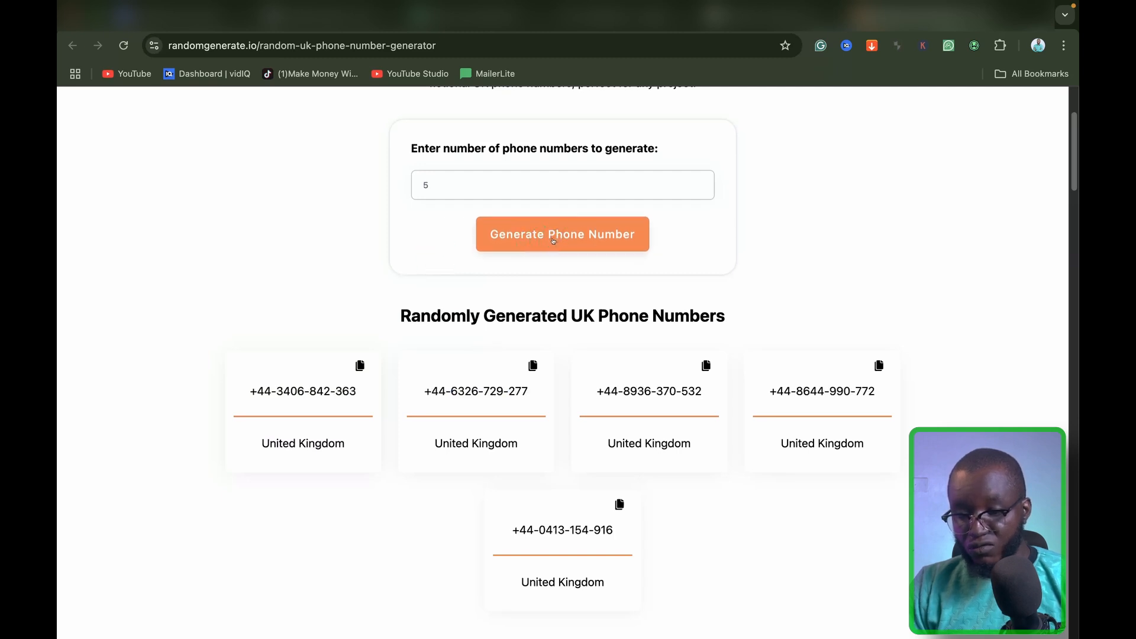
{"action": "left_click", "coordinate": [553, 240]}
{"action": "left_click", "coordinate": [553, 240]}
{"action": "left_click", "coordinate": [553, 240]}
{"action": "left_click_drag", "start_coordinate": [451, 391], "coordinate": [532, 392]}
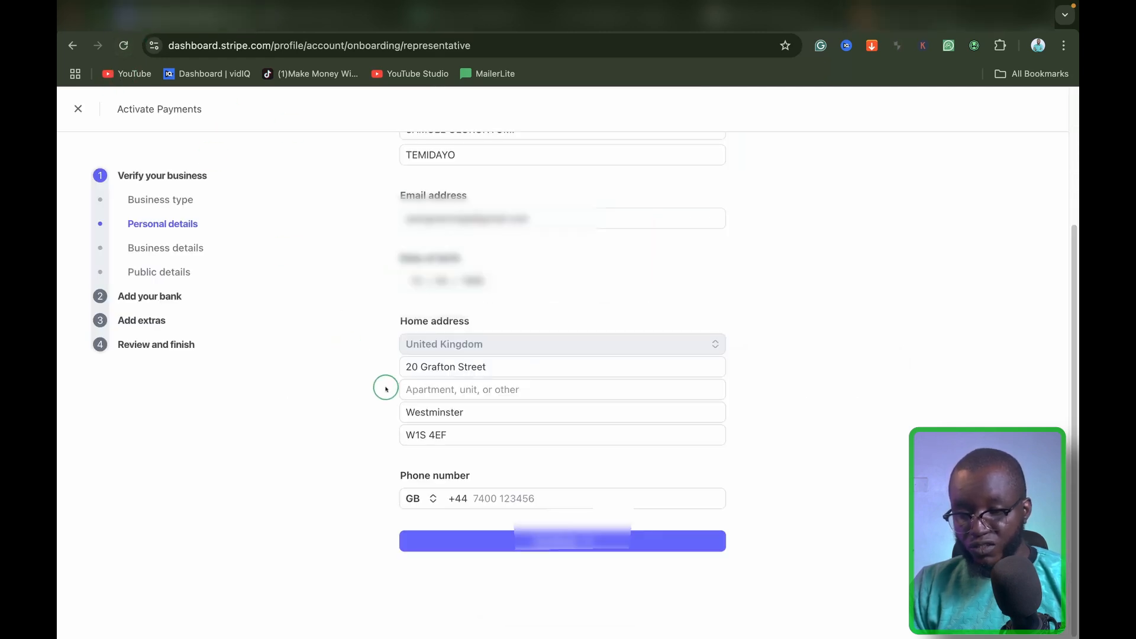
Fill in Stripe's GB phone number field, check the completed personal details and continue to the business details
{"action": "left_click", "coordinate": [480, 498]}
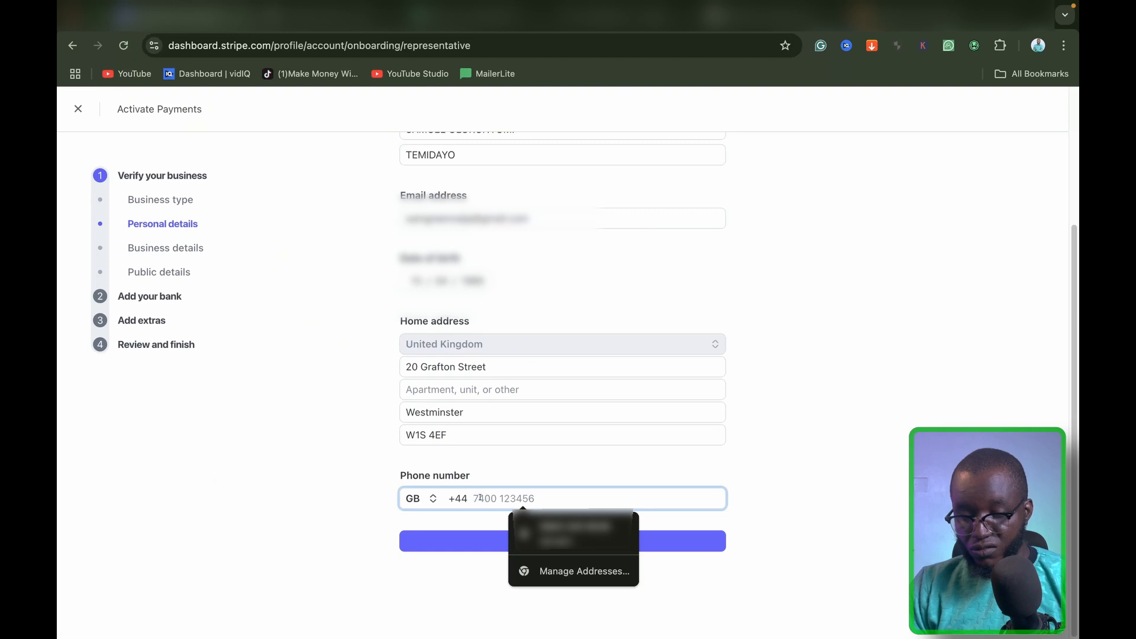
{"action": "key", "text": "super+v"}
{"action": "left_click", "coordinate": [473, 542]}
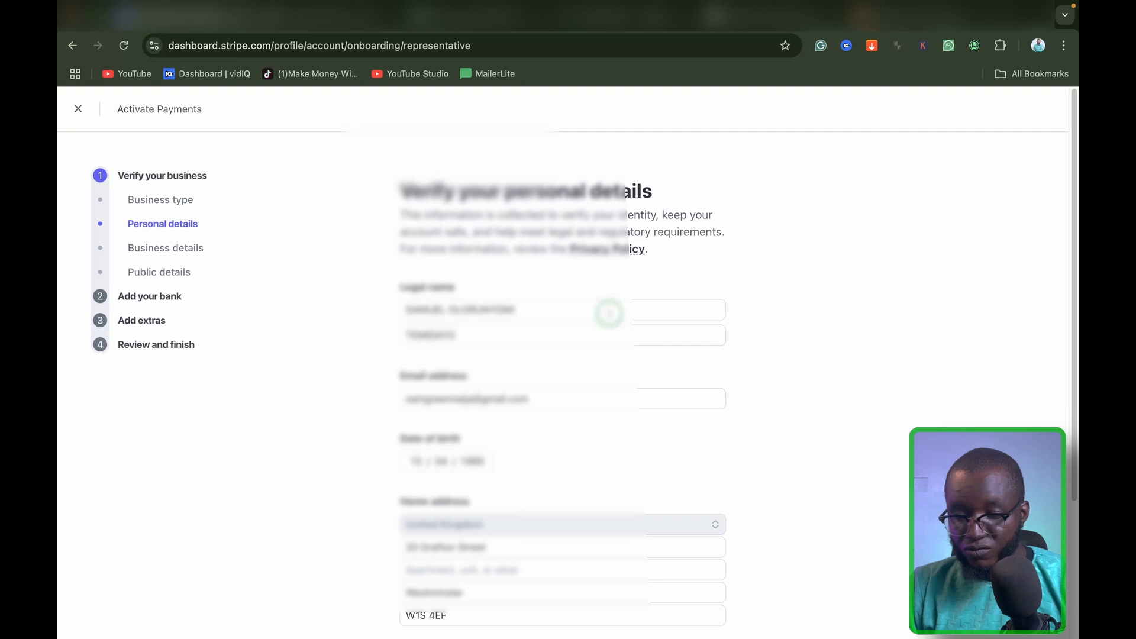
{"action": "scroll", "coordinate": [563, 340], "scroll_direction": "down", "scroll_amount": 5}
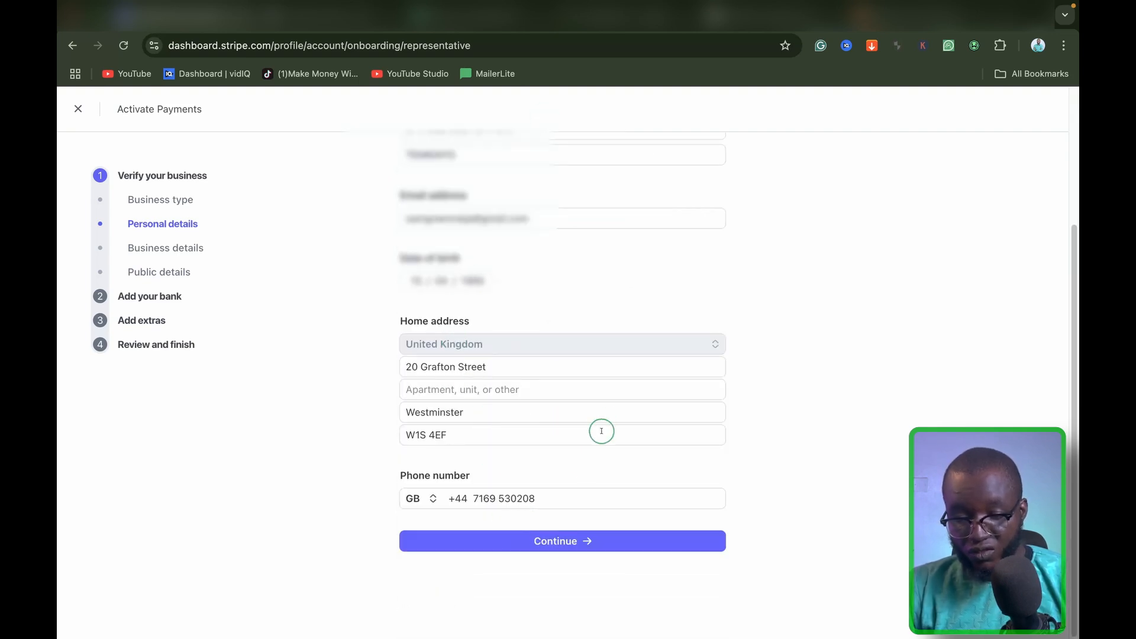
{"action": "left_click", "coordinate": [544, 542]}
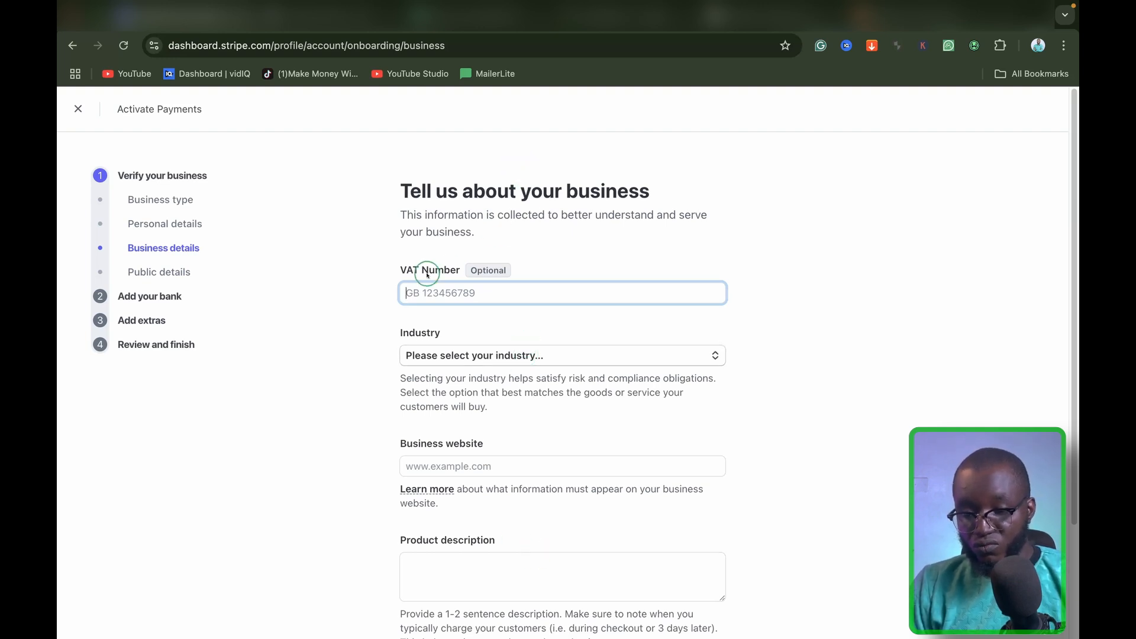
{"action": "left_click_drag", "start_coordinate": [393, 267], "coordinate": [519, 265]}
{"action": "left_click", "coordinate": [521, 264]}
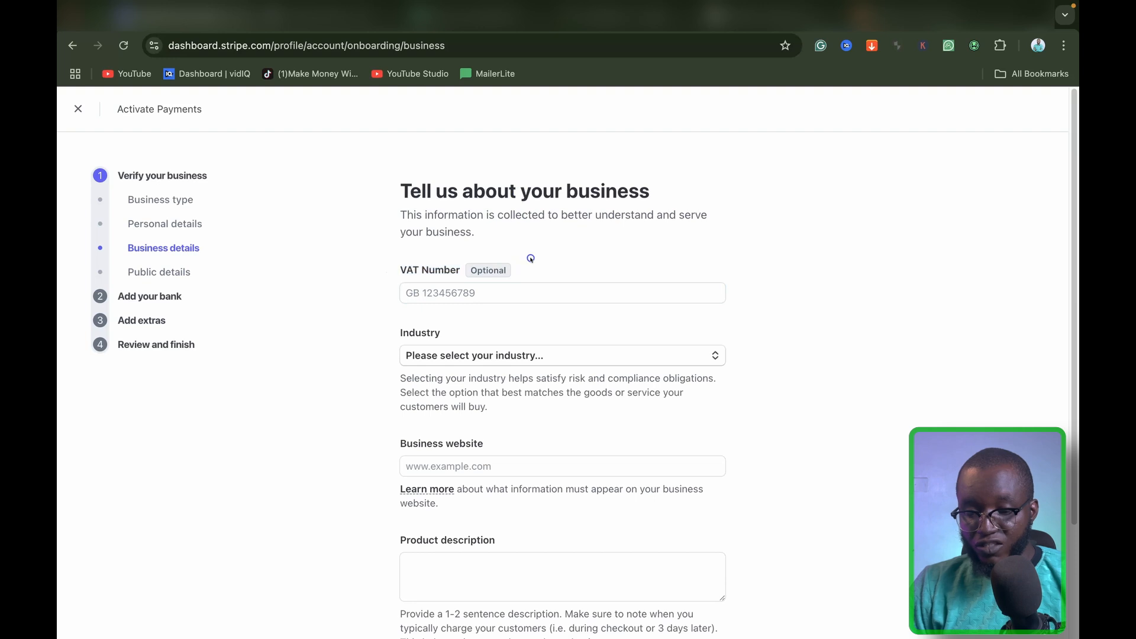
Set the business industry to Consulting from the Professional services category
{"action": "scroll", "coordinate": [530, 258], "scroll_direction": "down", "scroll_amount": 2}
{"action": "scroll", "coordinate": [531, 261], "scroll_direction": "down", "scroll_amount": 4}
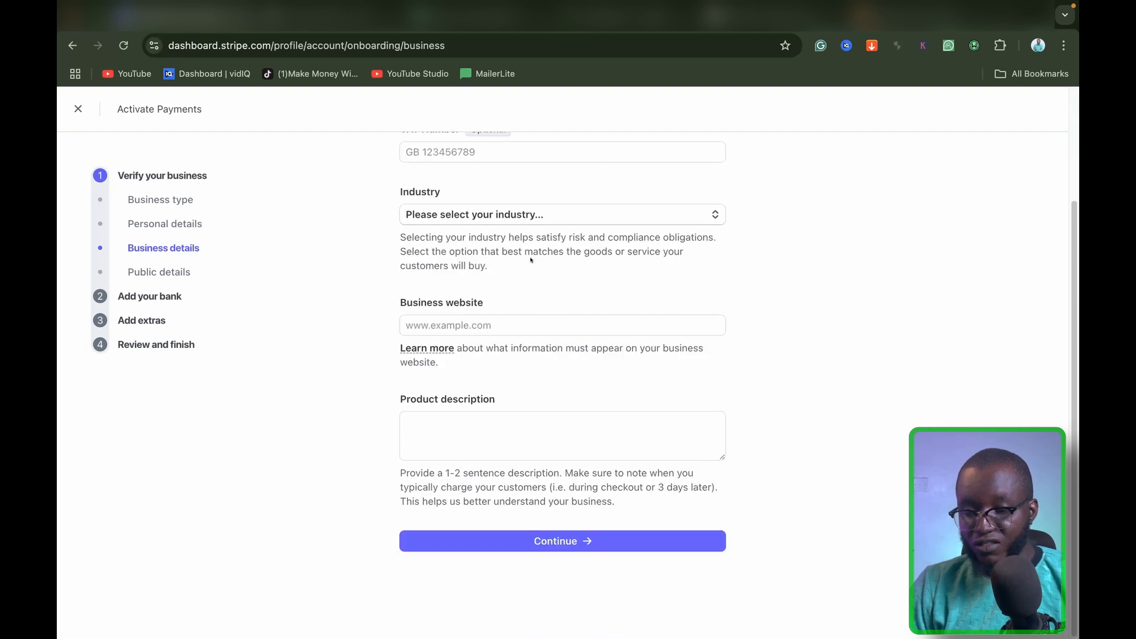
{"action": "left_click", "coordinate": [442, 216]}
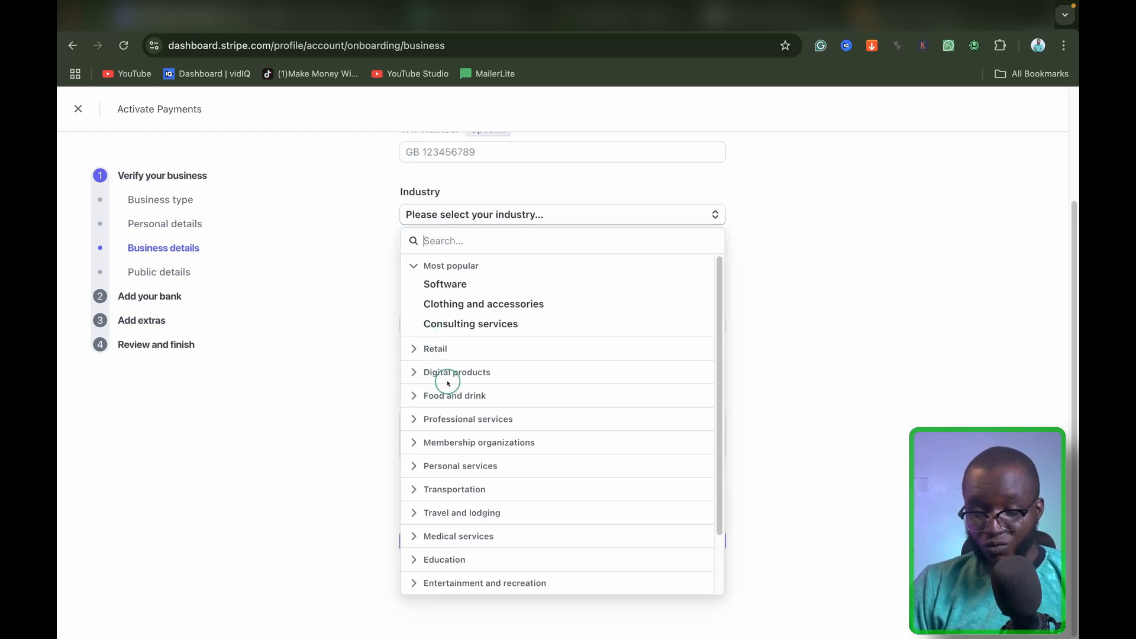
{"action": "left_click", "coordinate": [421, 418]}
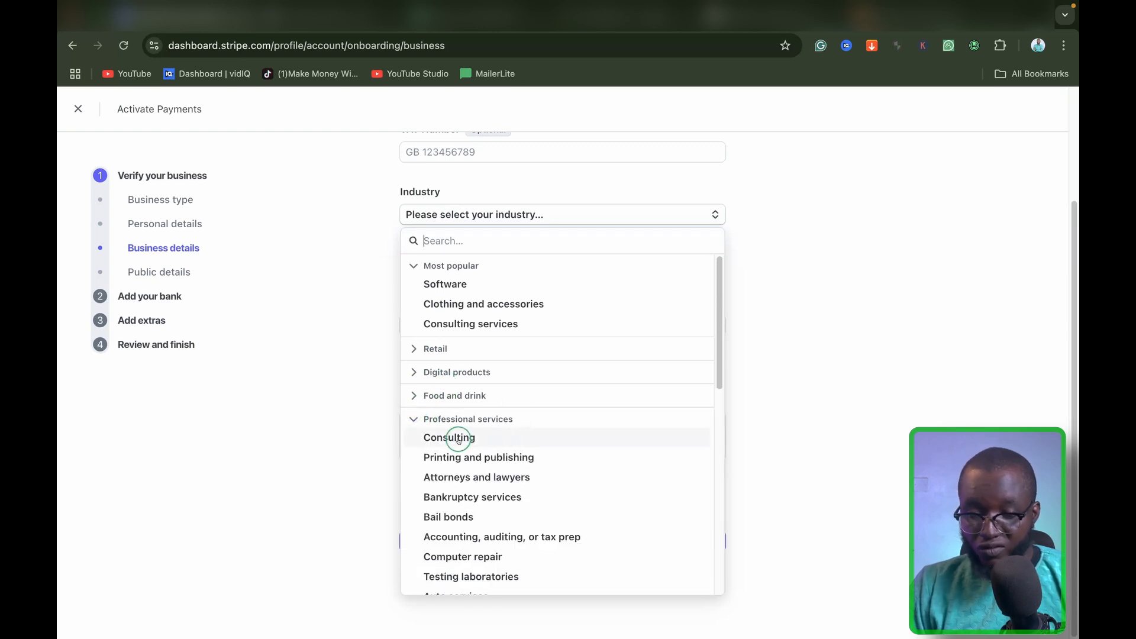
{"action": "left_click", "coordinate": [490, 433]}
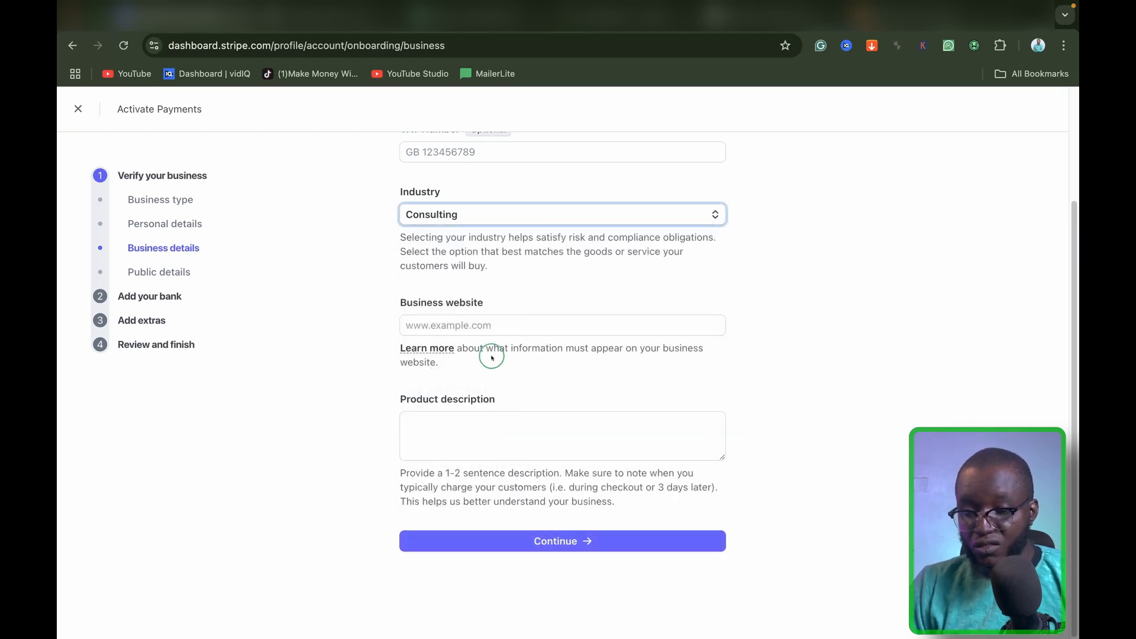
{"action": "left_click", "coordinate": [468, 325]}
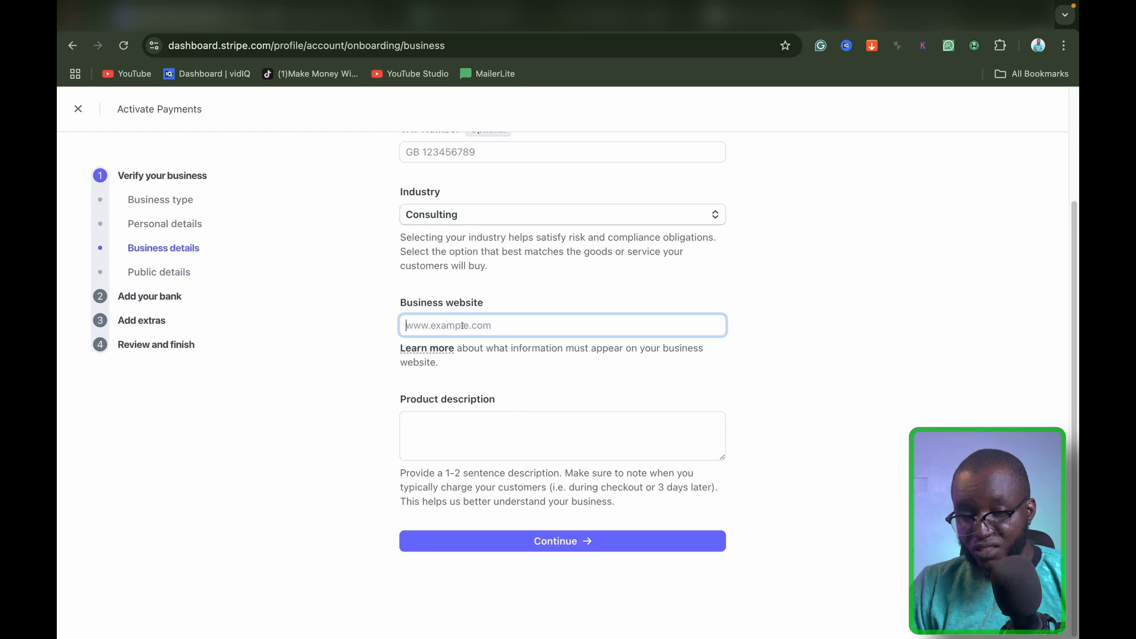
{"action": "type", "text": "https://www.samgreenmarketing.com/"}
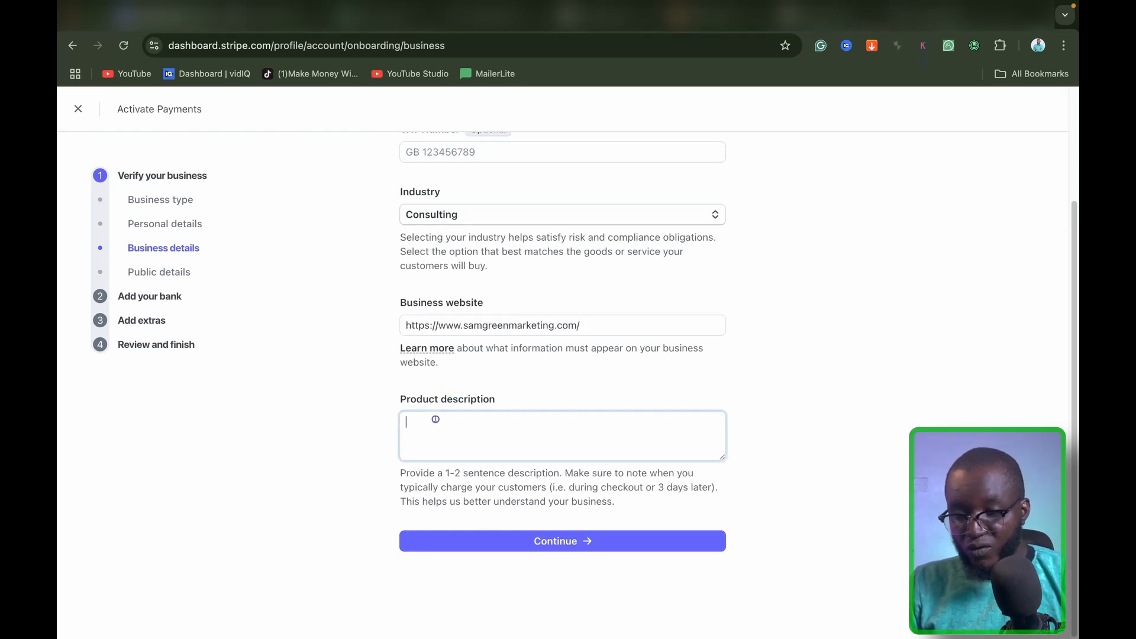
{"action": "left_click", "coordinate": [436, 420]}
{"action": "left_click", "coordinate": [605, 327]}
{"action": "key", "text": "BackSpace"}
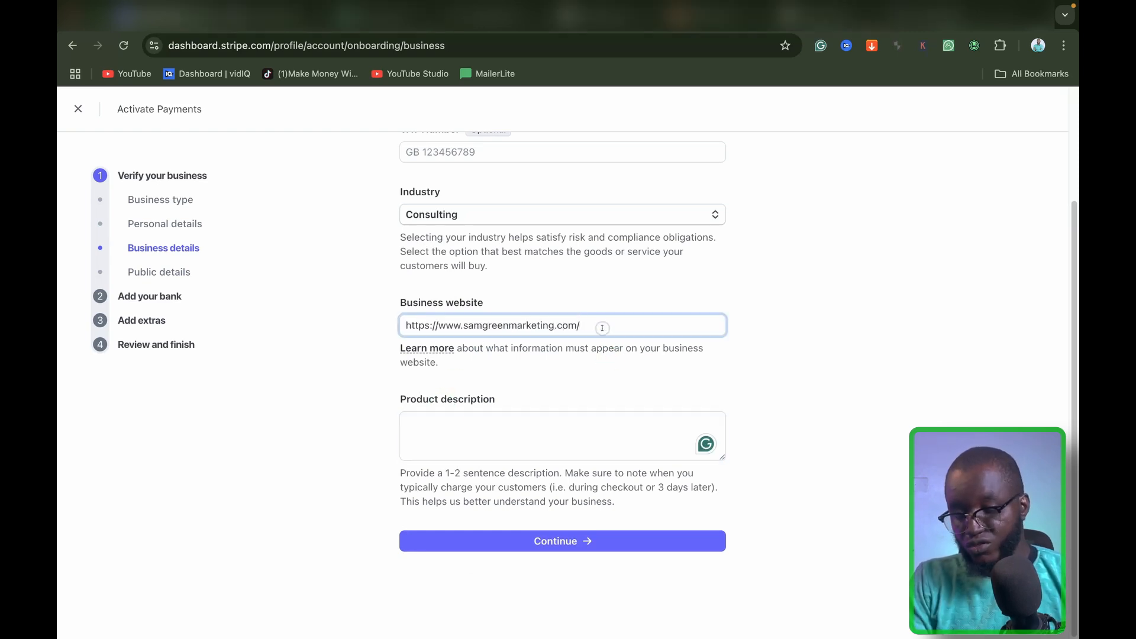
{"action": "left_click", "coordinate": [586, 310]}
Describe the product as "I help small and medium business to build website and marketing" and continue to the public details
{"action": "scroll", "coordinate": [595, 291], "scroll_direction": "up", "scroll_amount": 3}
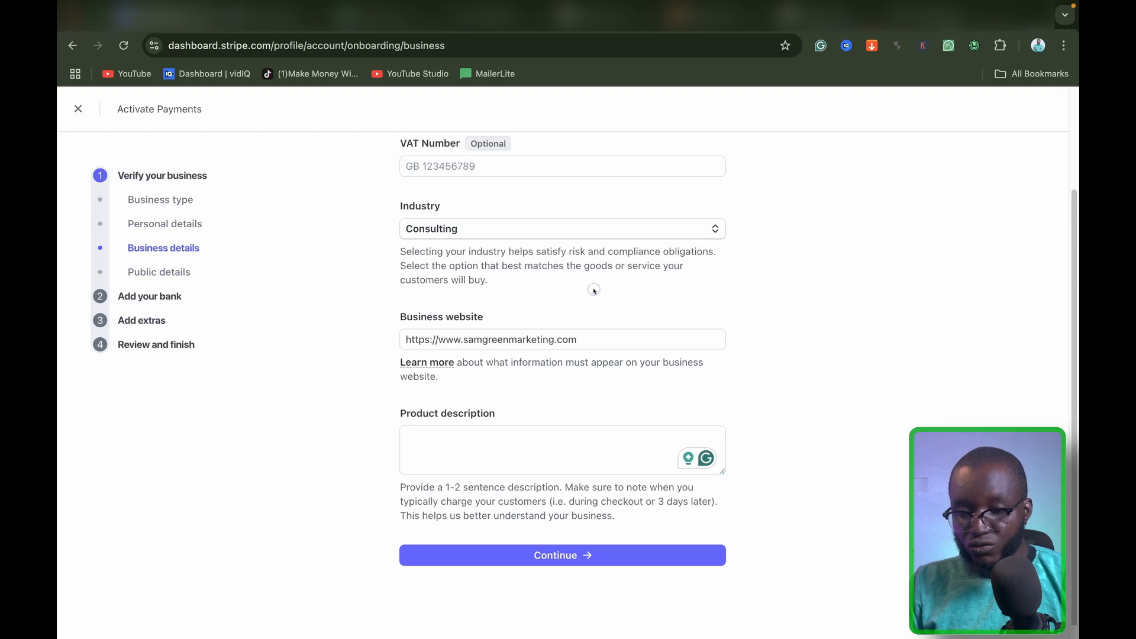
{"action": "scroll", "coordinate": [594, 291], "scroll_direction": "down", "scroll_amount": 2}
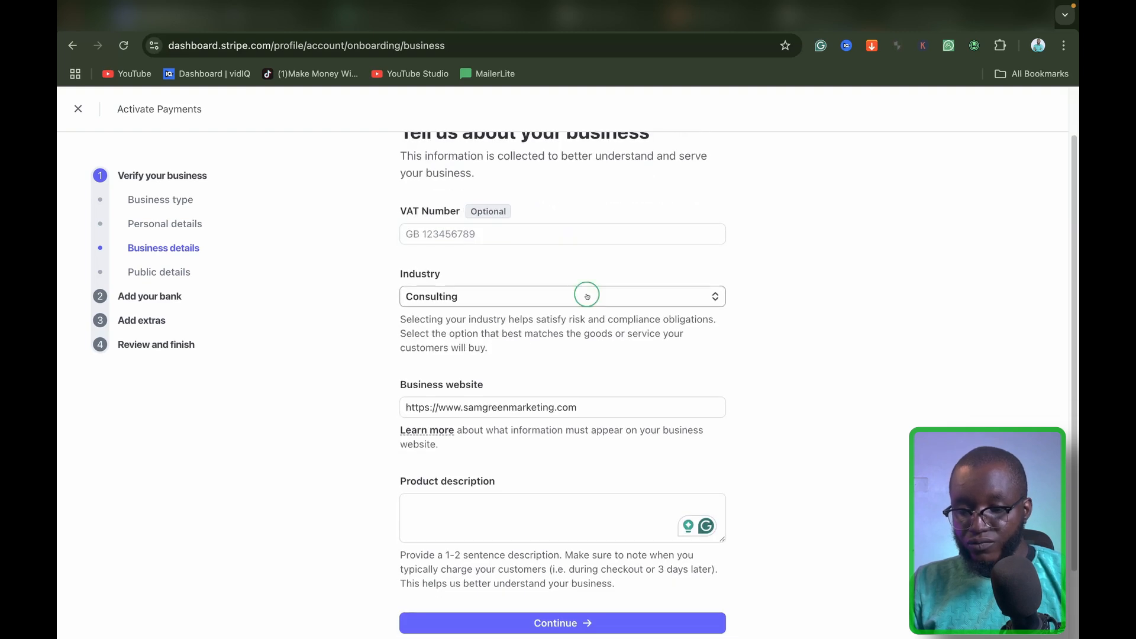
{"action": "left_click", "coordinate": [450, 499]}
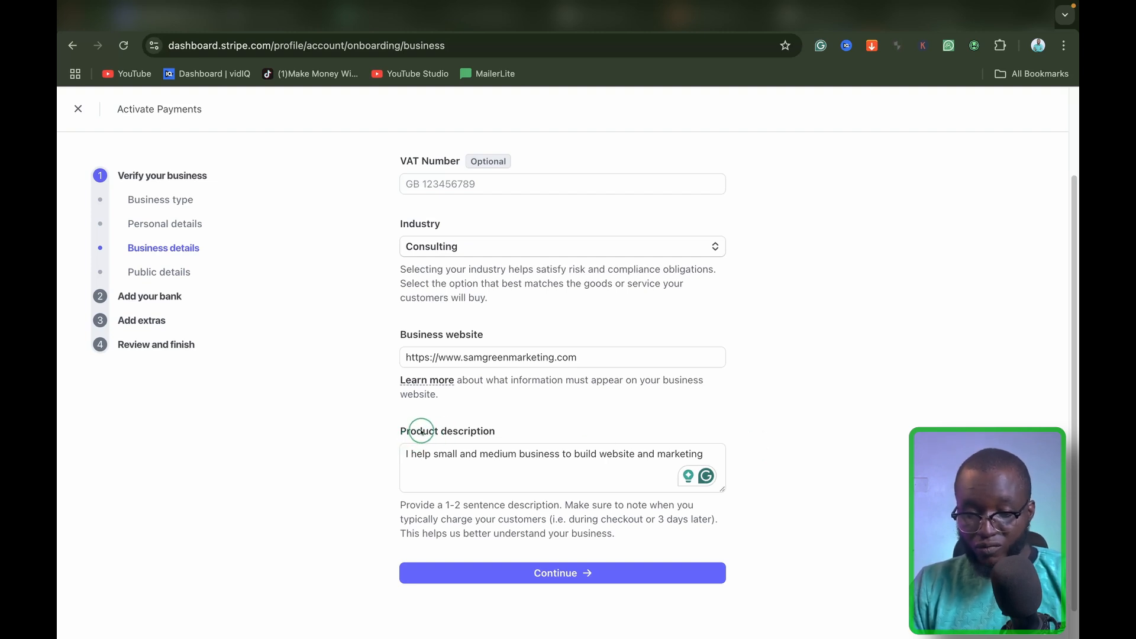
{"action": "left_click", "coordinate": [542, 572]}
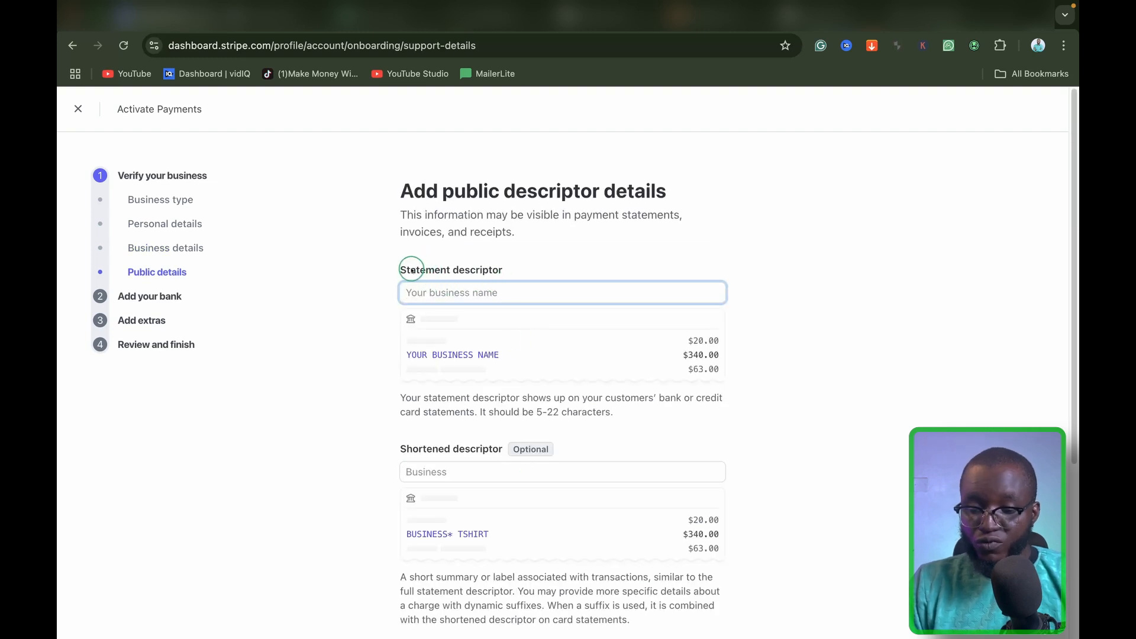
Enter "Samgreen Naija" as the statement descriptor, leave the shortened descriptor empty and continue to the bank details
{"action": "left_click_drag", "start_coordinate": [400, 268], "coordinate": [512, 263]}
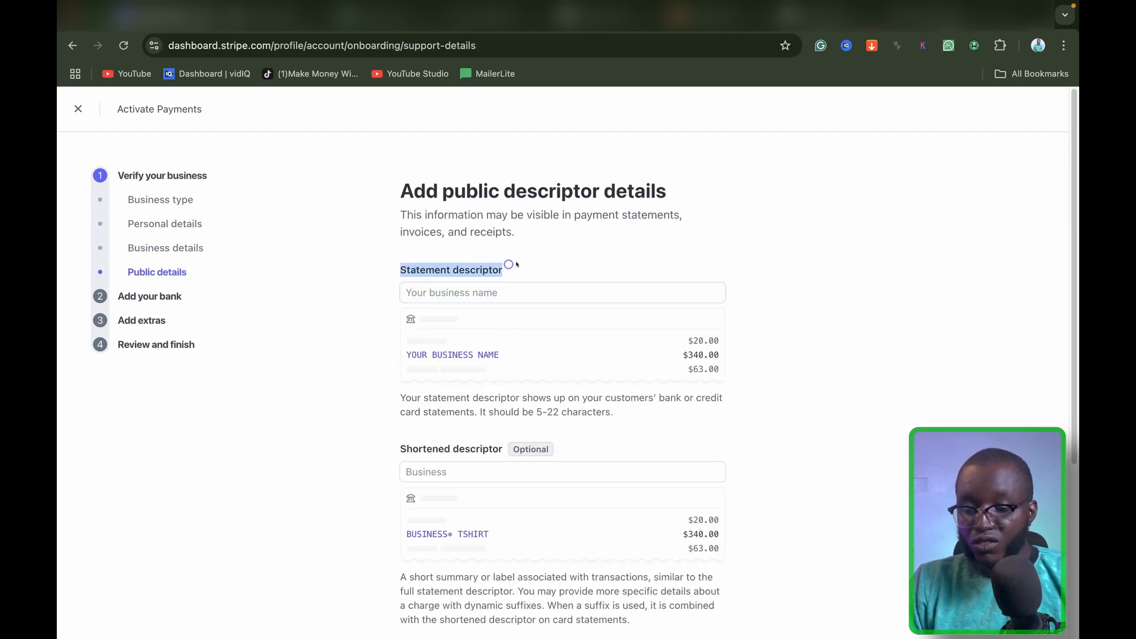
{"action": "left_click", "coordinate": [514, 263]}
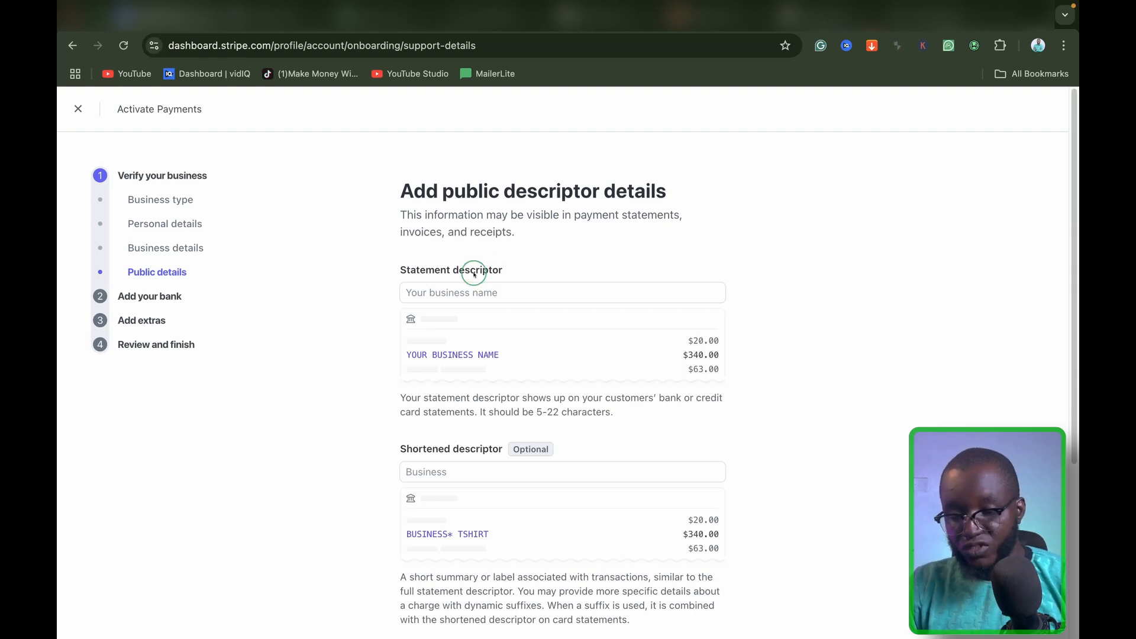
{"action": "left_click", "coordinate": [464, 293]}
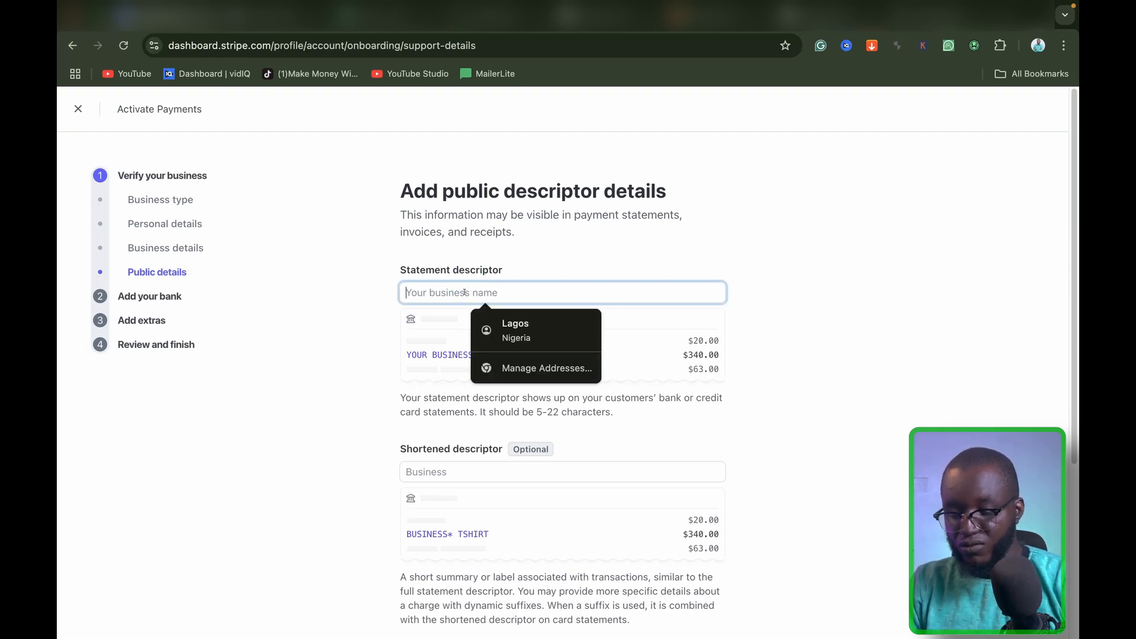
{"action": "type", "text": "Samgreen Naija"}
{"action": "left_click", "coordinate": [603, 314]}
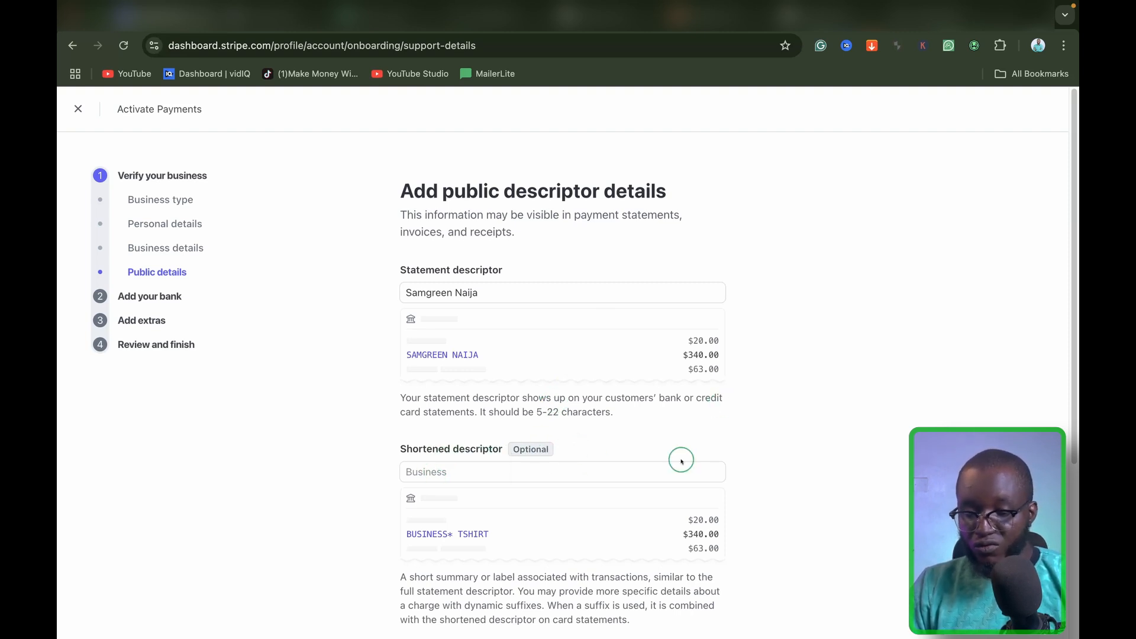
{"action": "scroll", "coordinate": [711, 475], "scroll_direction": "down", "scroll_amount": 5}
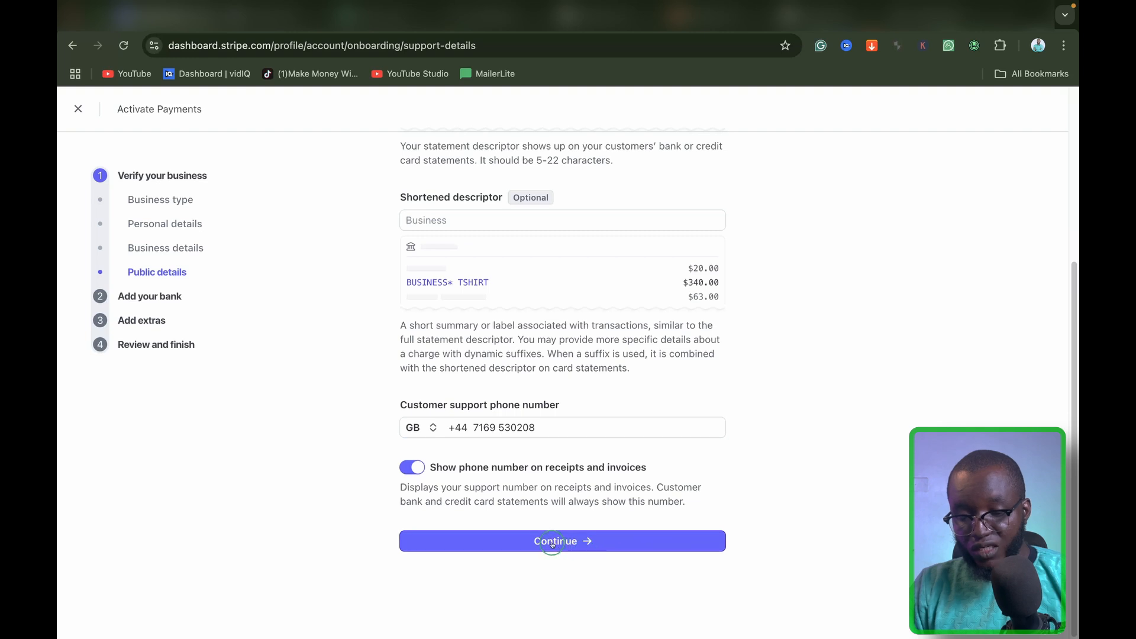
{"action": "left_click", "coordinate": [549, 543]}
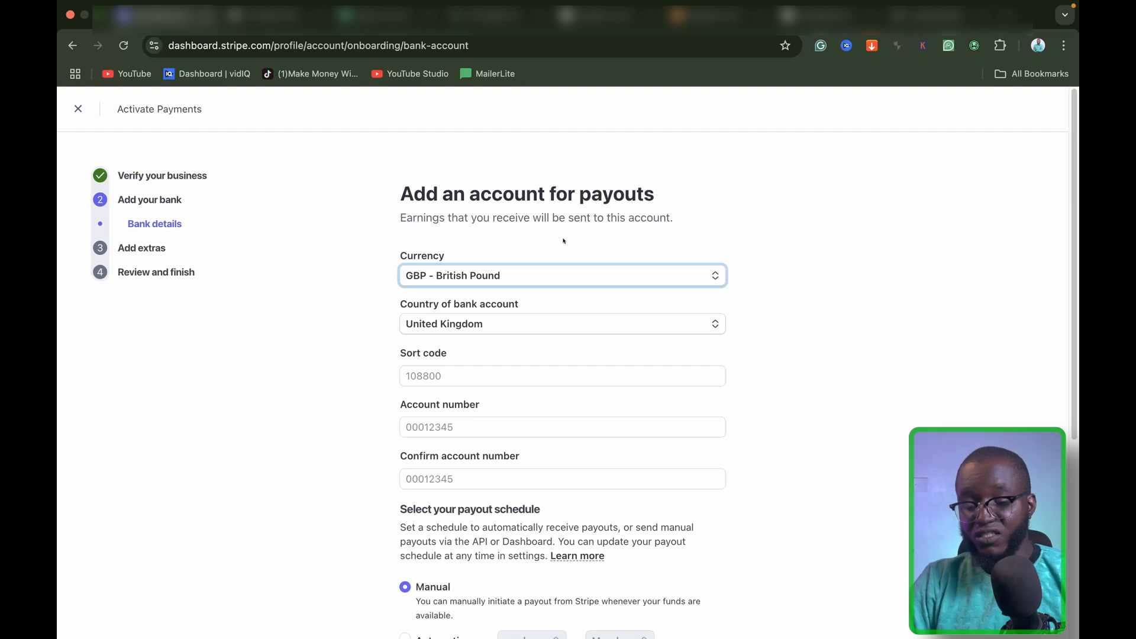
Set the payout account's currency to EUR - Euro
{"action": "left_click", "coordinate": [476, 276]}
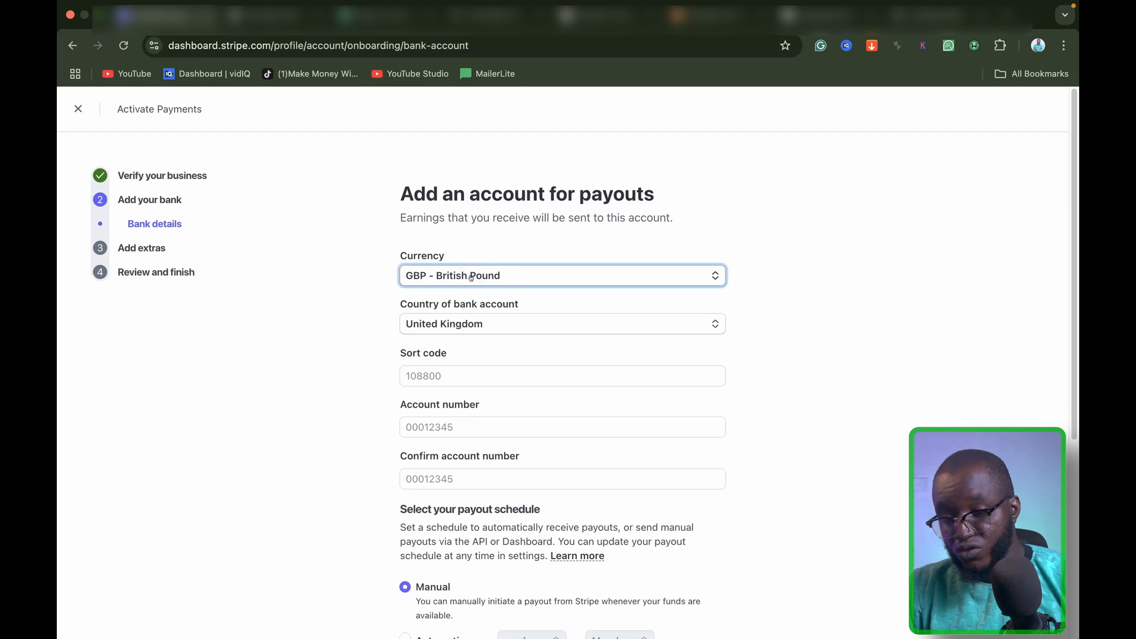
{"action": "left_click", "coordinate": [471, 277]}
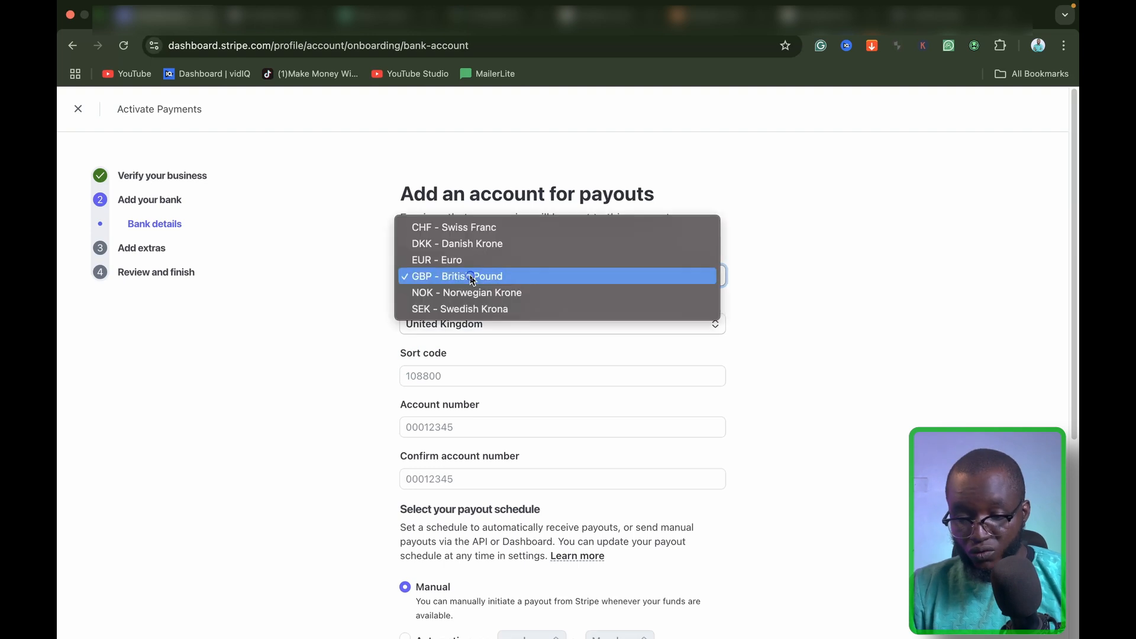
{"action": "left_click", "coordinate": [452, 258]}
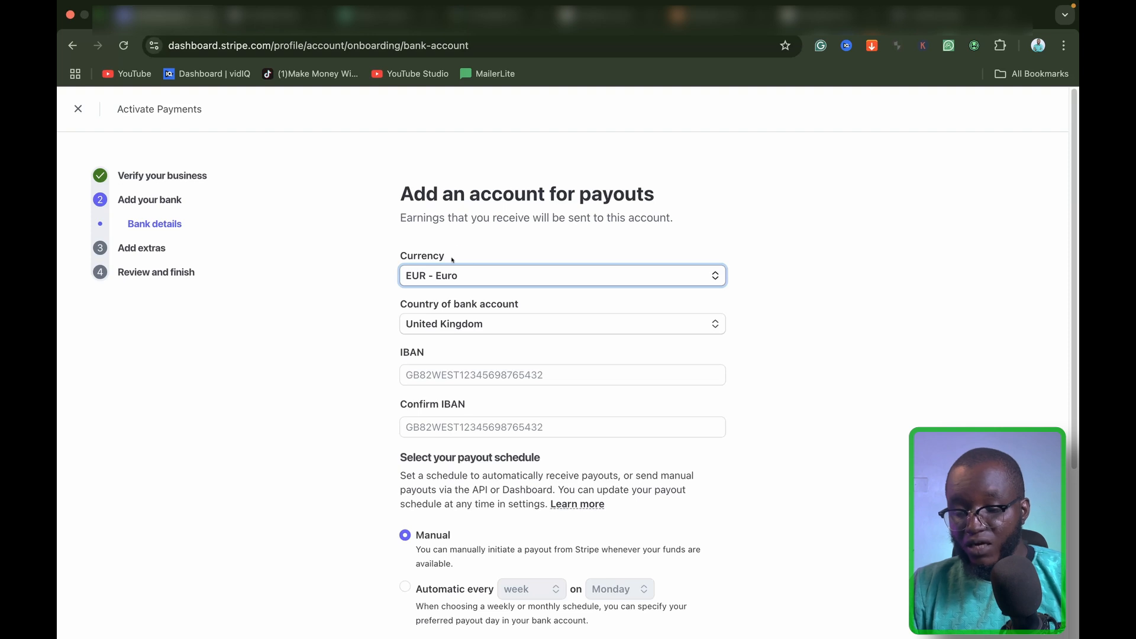
{"action": "left_click", "coordinate": [431, 345]}
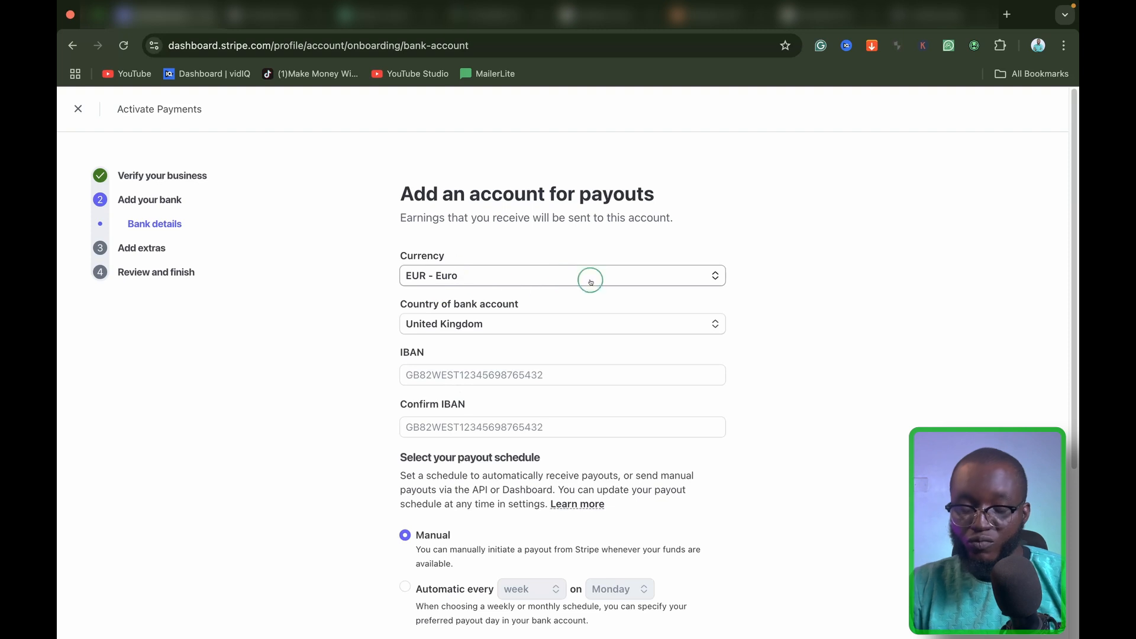
{"action": "left_click", "coordinate": [485, 276]}
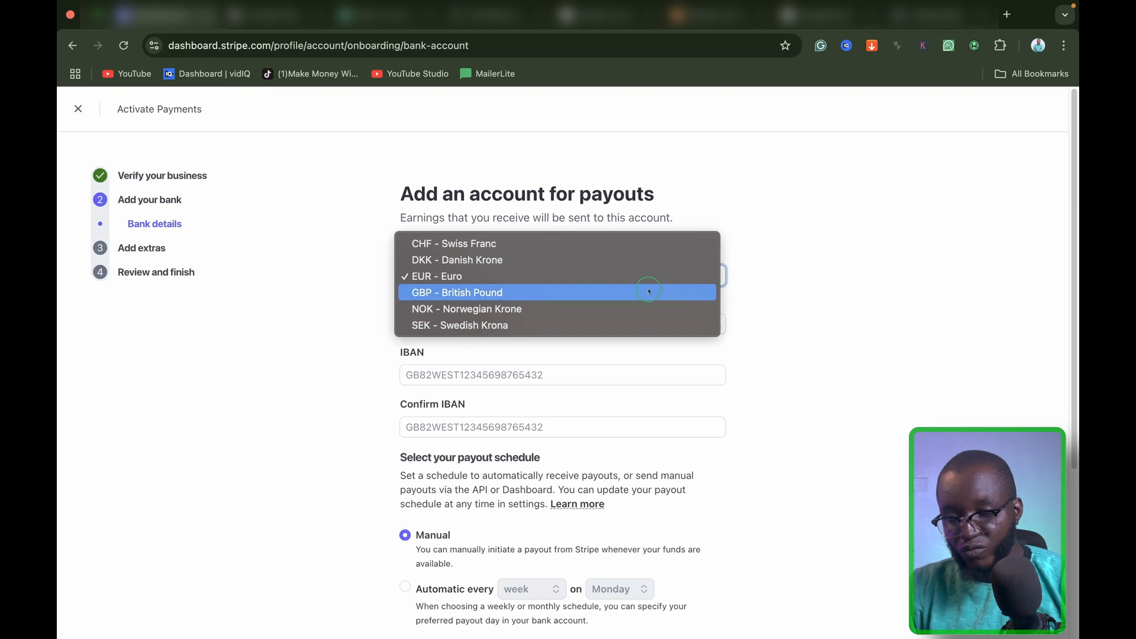
{"action": "left_click", "coordinate": [787, 267]}
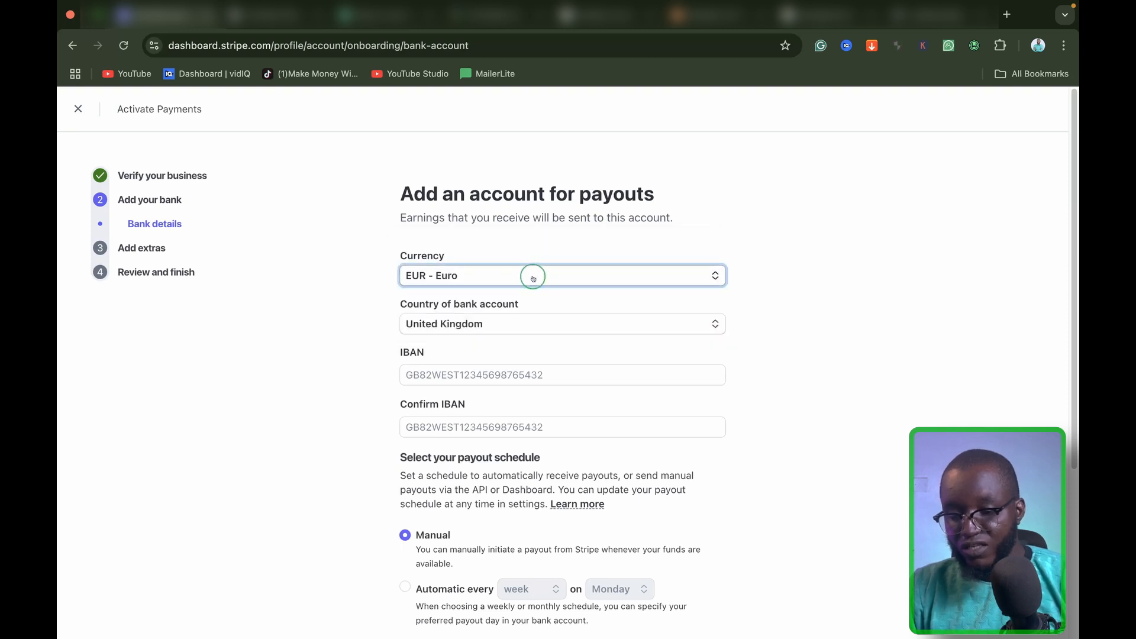
{"action": "left_click", "coordinate": [532, 277]}
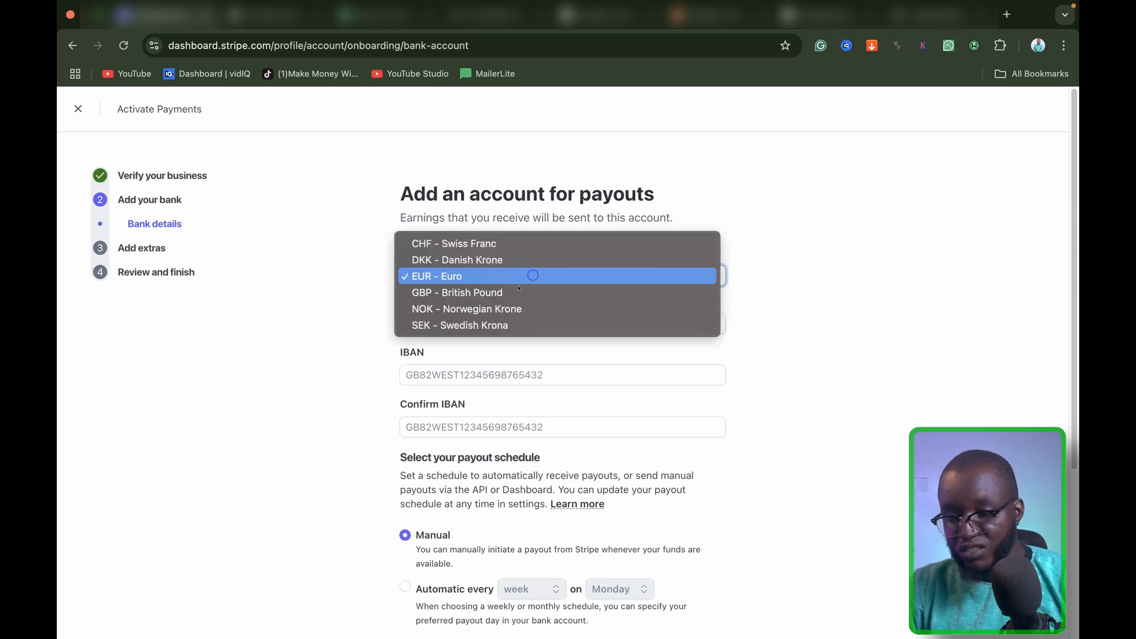
{"action": "left_click", "coordinate": [804, 247]}
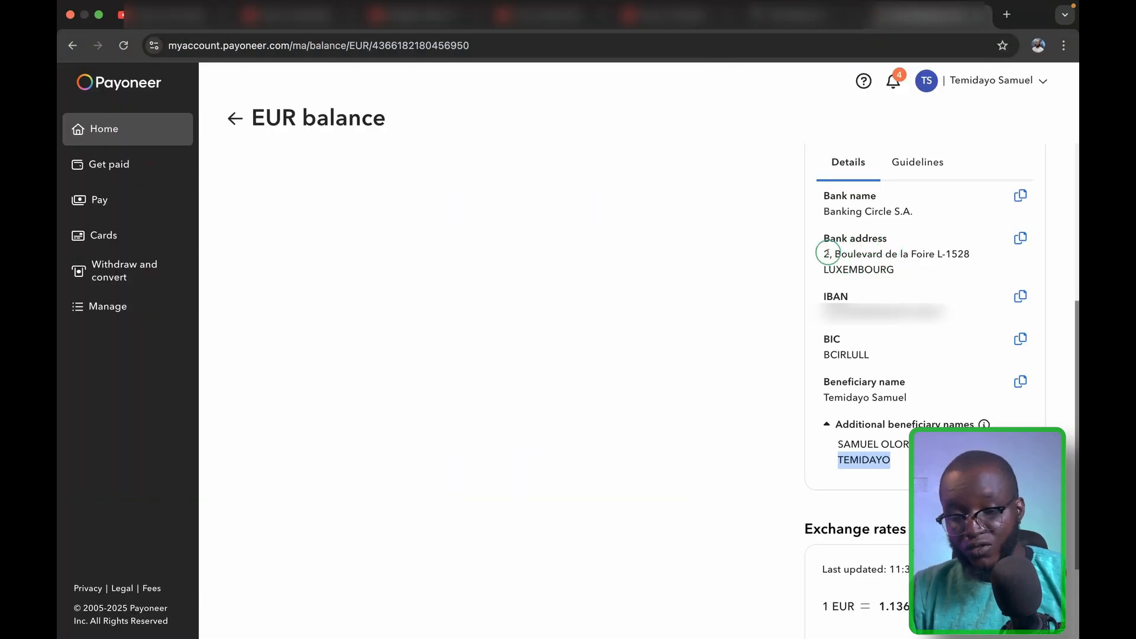
Switch to the Payoneer EUR balance page and examine the receiving account's bank address and its country
{"action": "left_click_drag", "start_coordinate": [820, 254], "coordinate": [917, 254]}
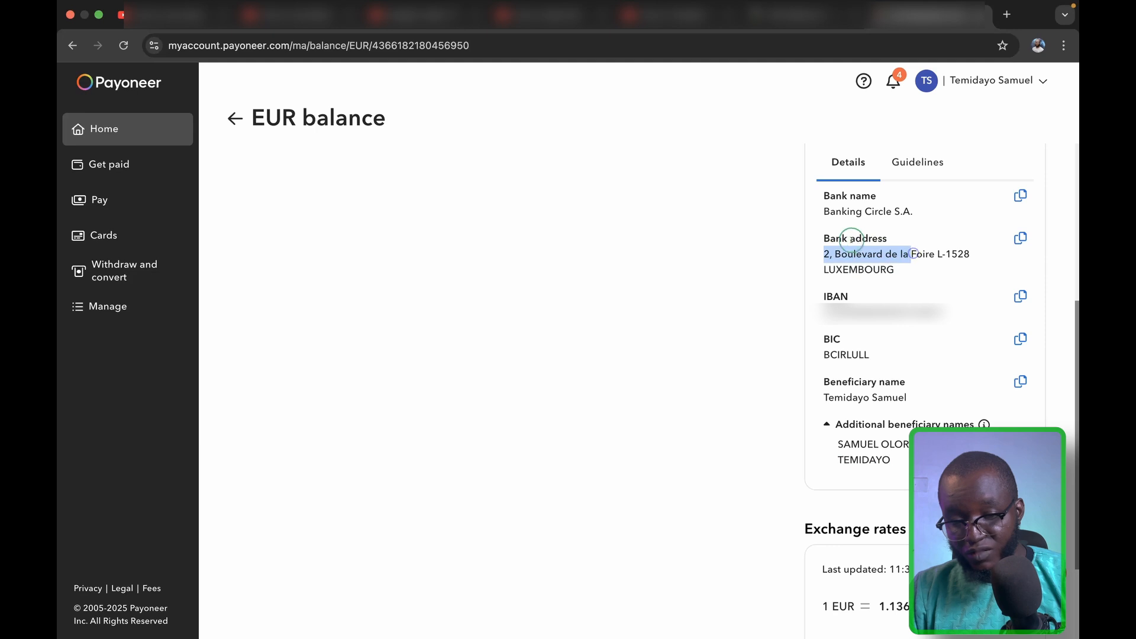
{"action": "left_click", "coordinate": [843, 238]}
{"action": "left_click_drag", "start_coordinate": [843, 238], "coordinate": [888, 256]}
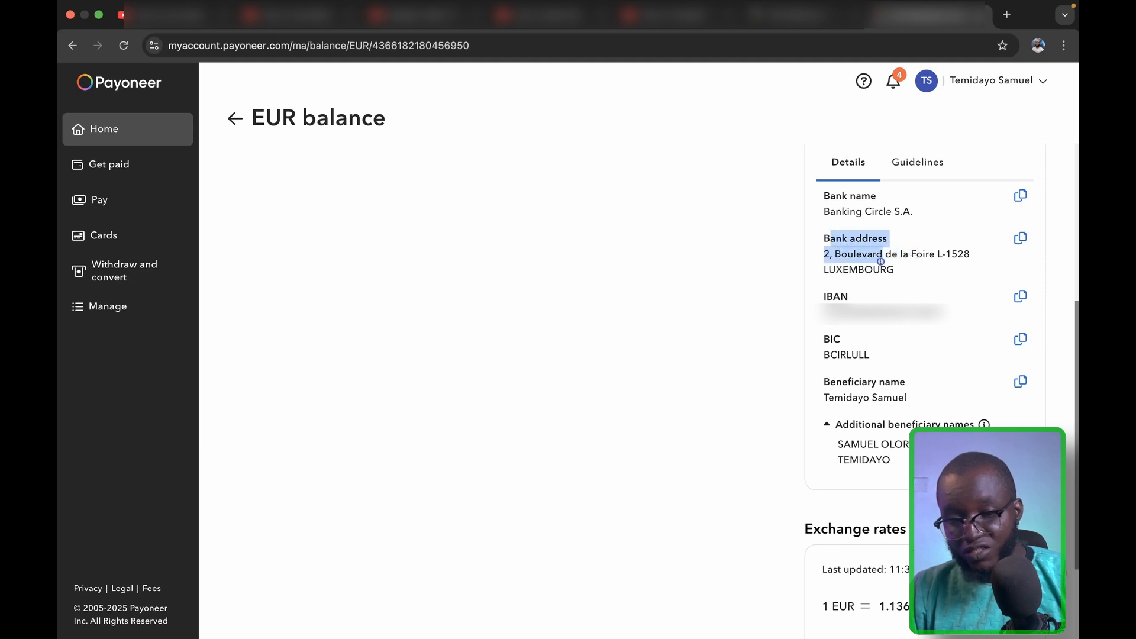
{"action": "left_click", "coordinate": [836, 269]}
{"action": "left_click_drag", "start_coordinate": [823, 269], "coordinate": [917, 270]}
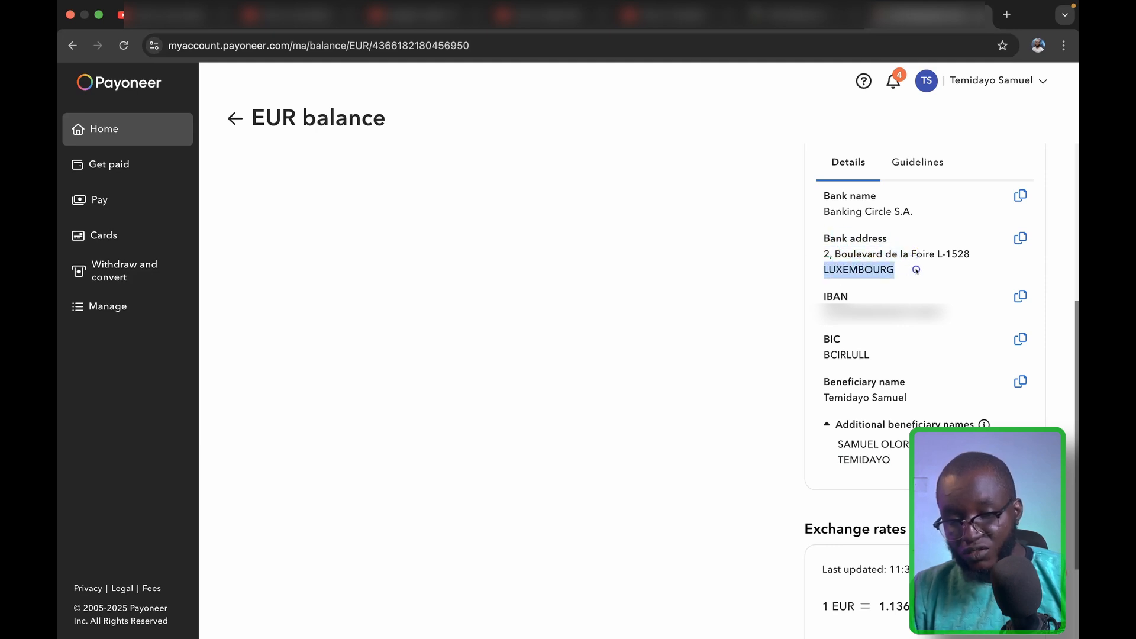
{"action": "left_click", "coordinate": [866, 263]}
{"action": "triple_click", "coordinate": [866, 266]}
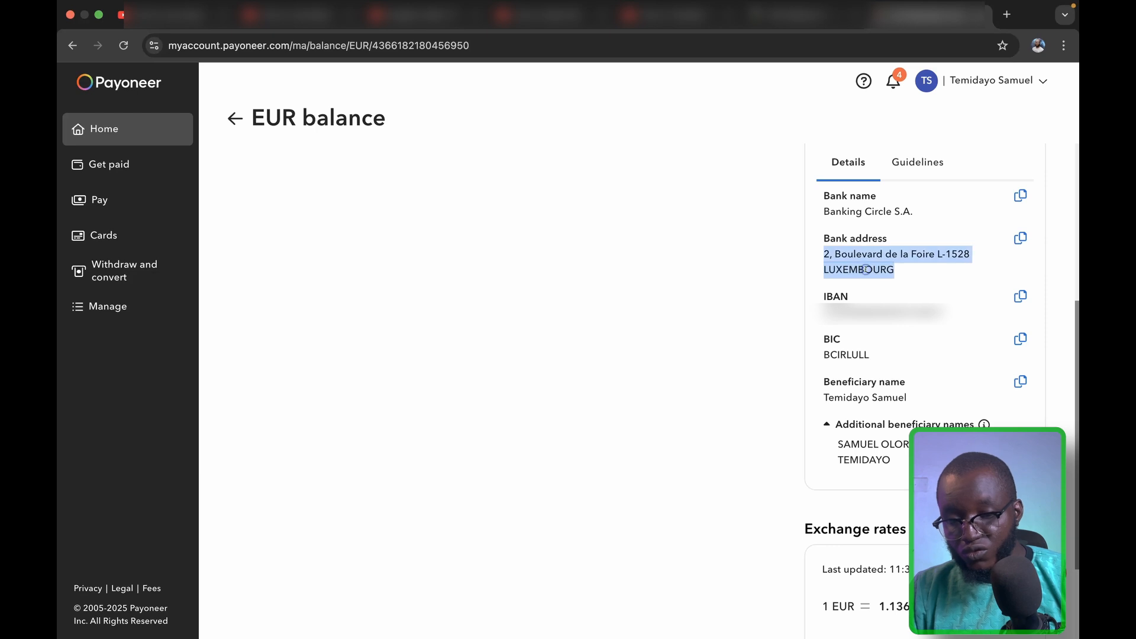
{"action": "double_click", "coordinate": [836, 270]}
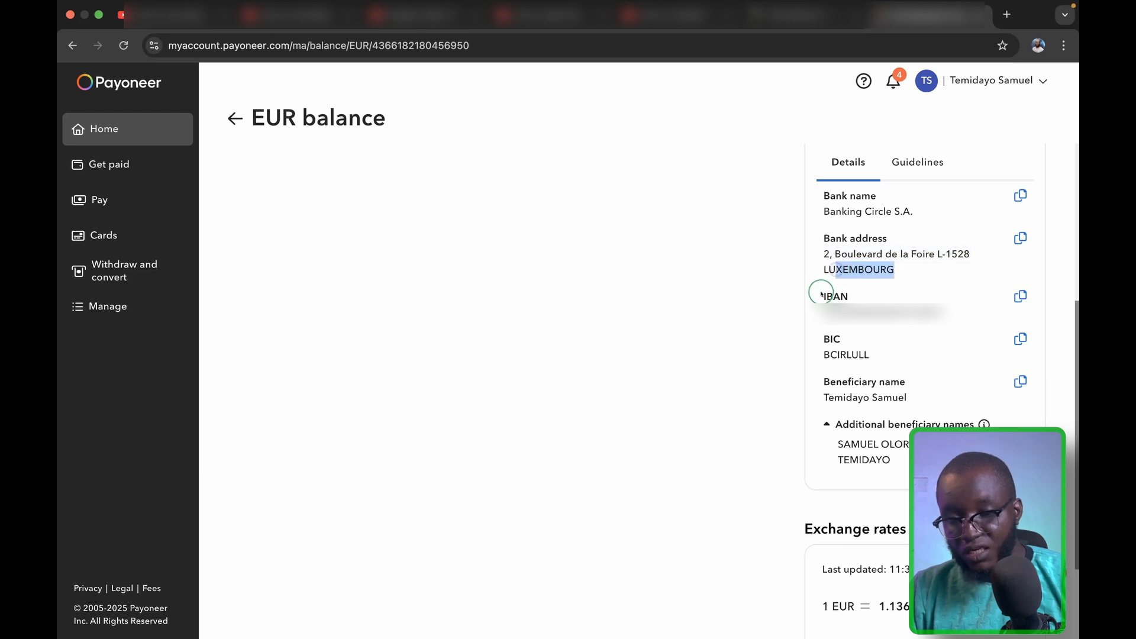
{"action": "left_click", "coordinate": [818, 284]}
{"action": "left_click_drag", "start_coordinate": [824, 272], "coordinate": [984, 281]}
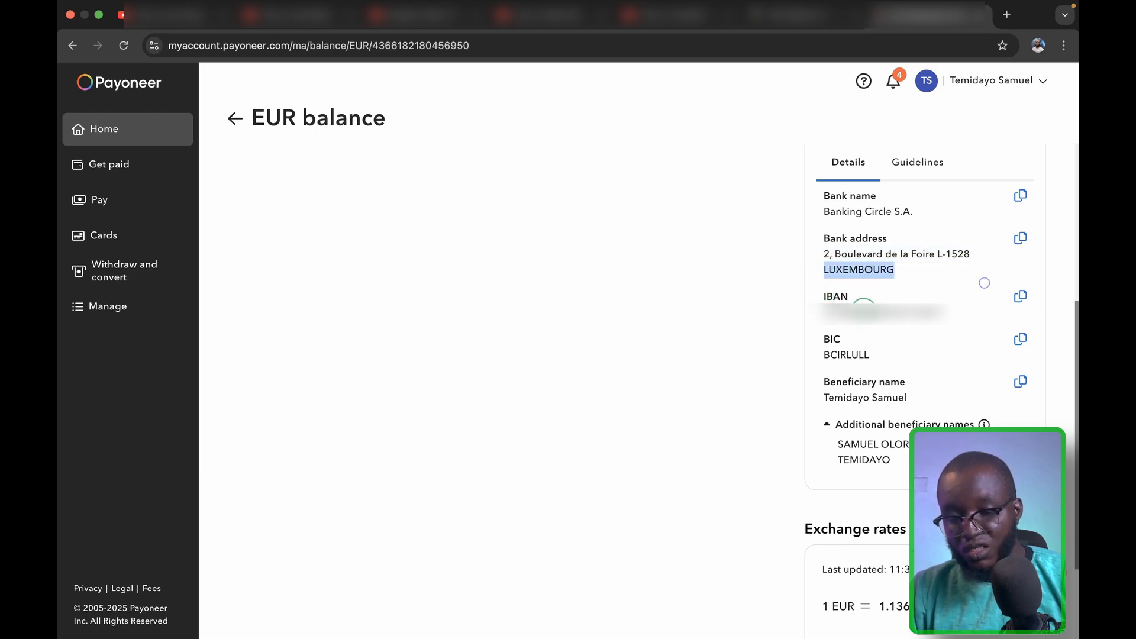
Examine the IBAN of the Payoneer EUR receiving account and return to Stripe's payout account form
{"action": "left_click", "coordinate": [834, 296]}
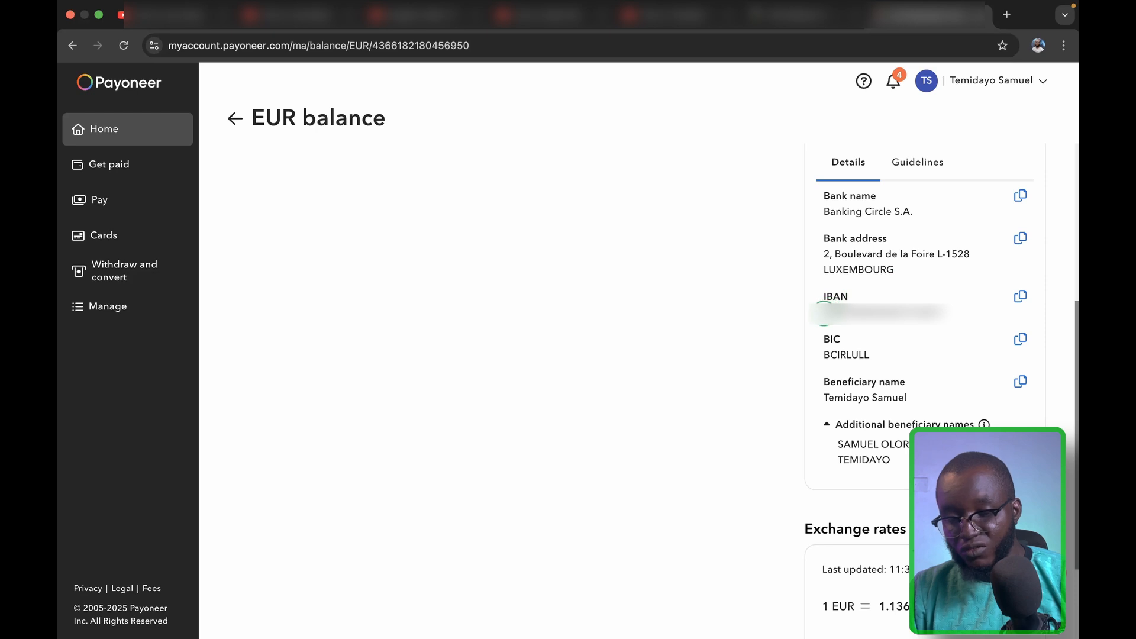
{"action": "left_click_drag", "start_coordinate": [820, 313], "coordinate": [899, 314]}
{"action": "double_click", "coordinate": [826, 297]}
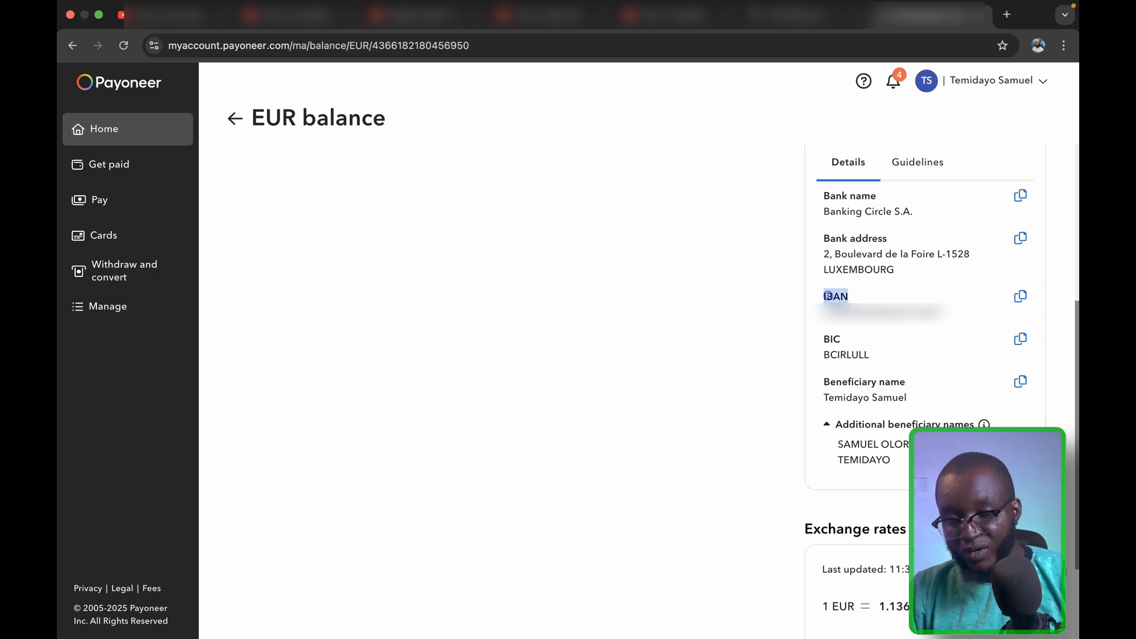
{"action": "left_click", "coordinate": [824, 300]}
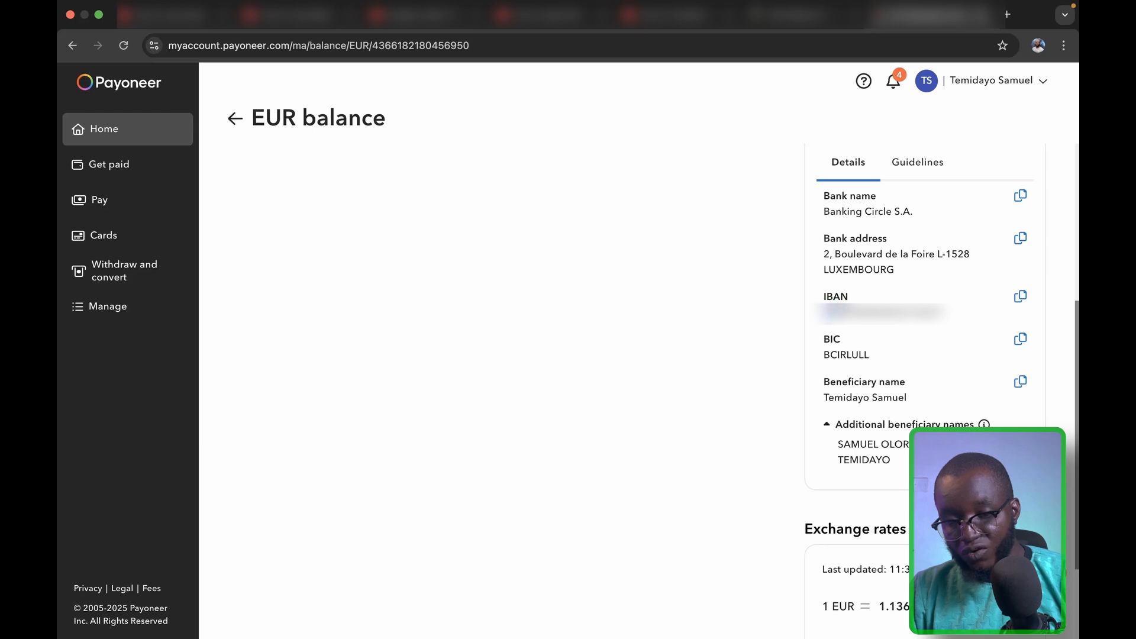
{"action": "left_click_drag", "start_coordinate": [822, 313], "coordinate": [936, 314]}
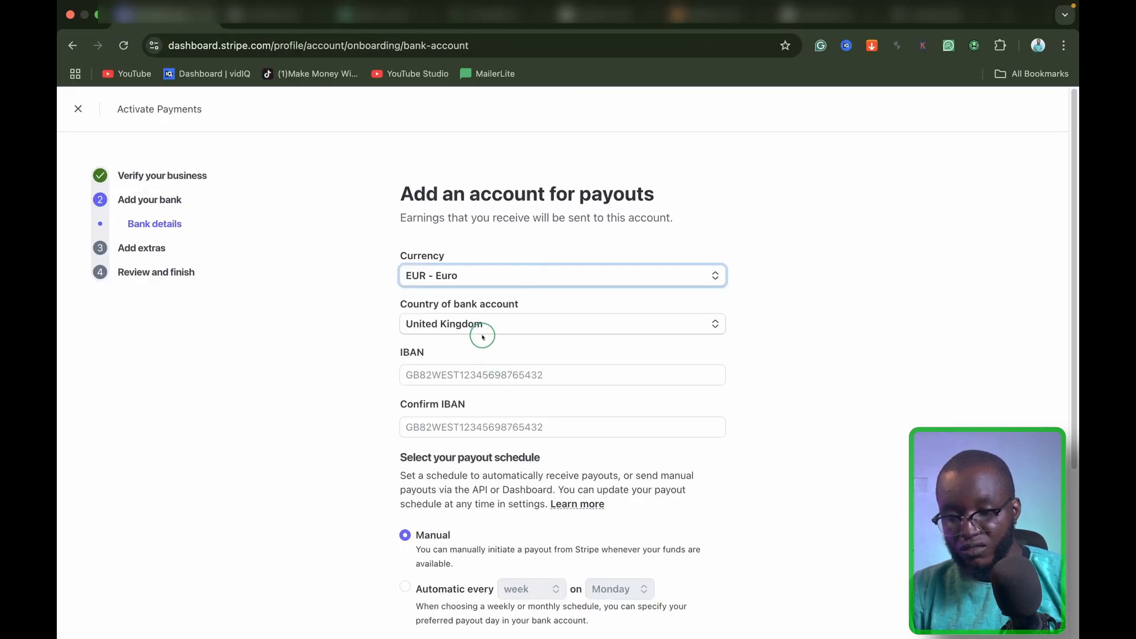
Set the bank account's country to Luxembourg and fill in the Payoneer account's IBAN and its confirmation
{"action": "left_click", "coordinate": [487, 325]}
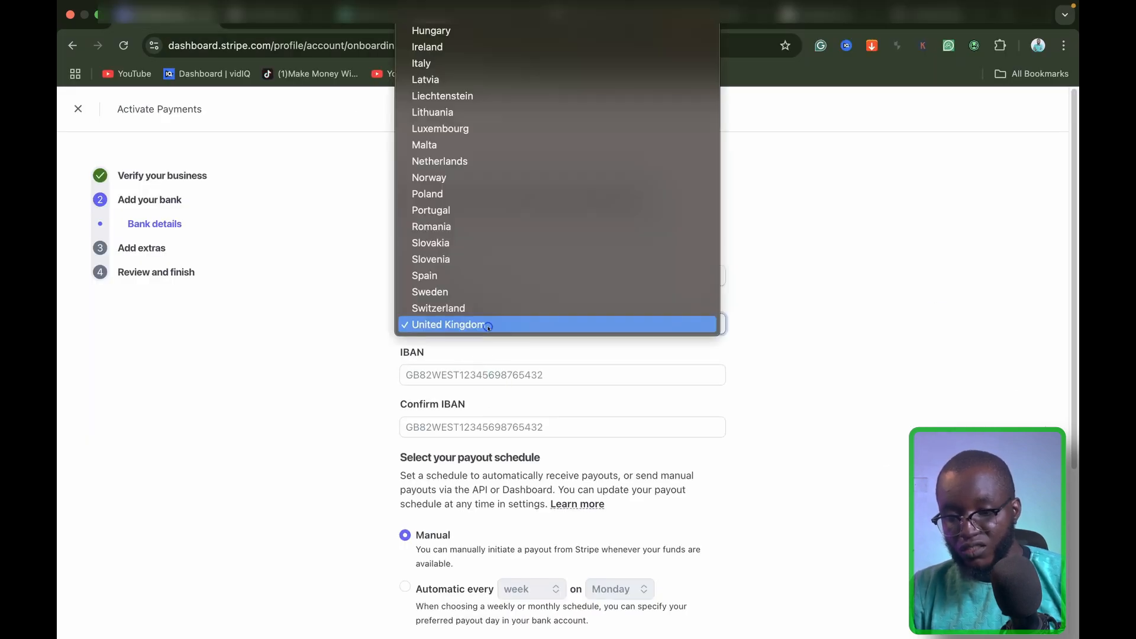
{"action": "left_click", "coordinate": [443, 130]}
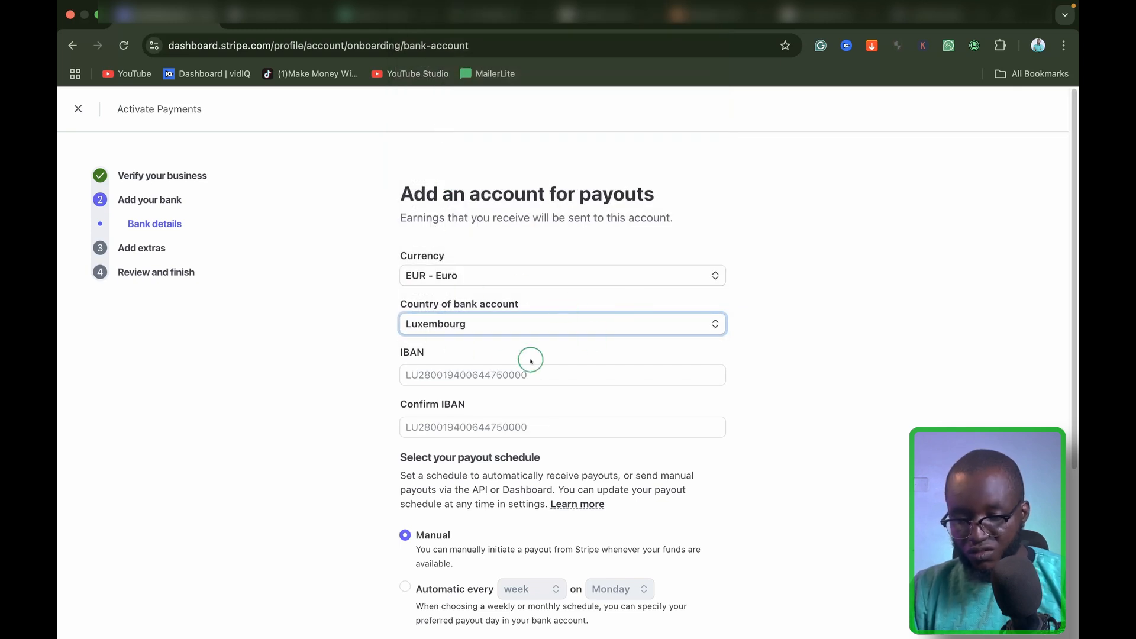
{"action": "left_click", "coordinate": [478, 374]}
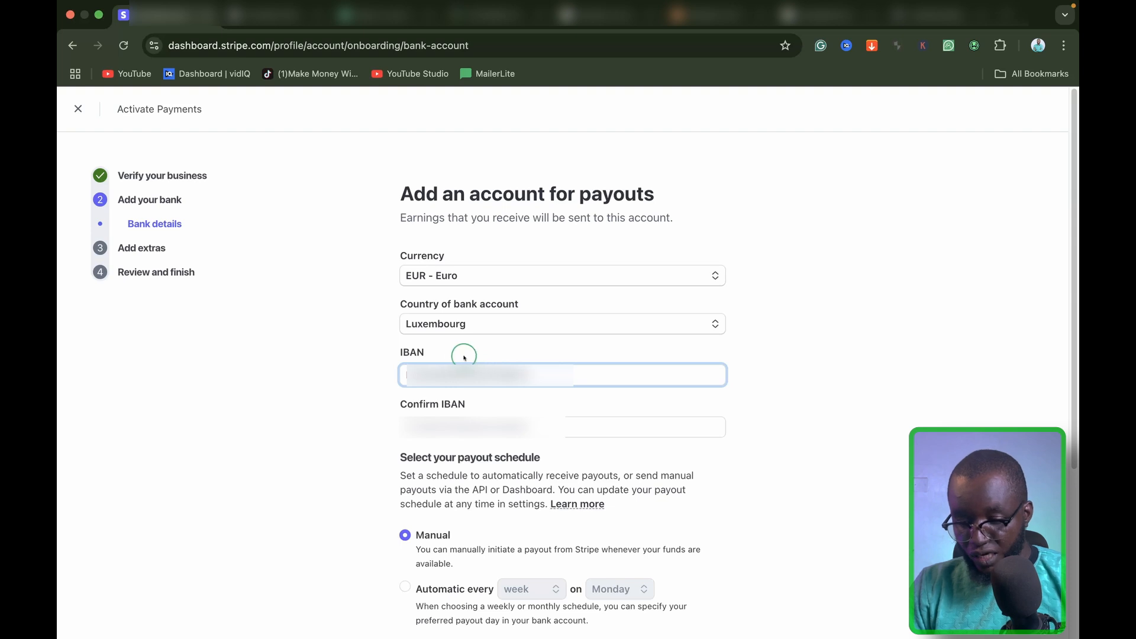
{"action": "left_click", "coordinate": [447, 426]}
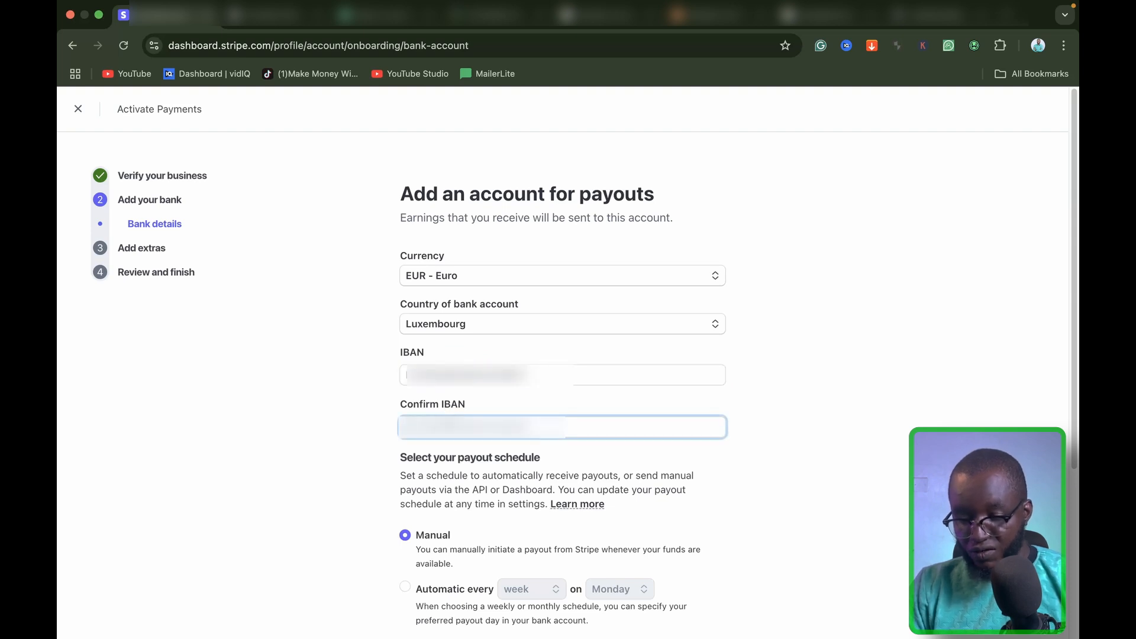
{"action": "left_click", "coordinate": [765, 441]}
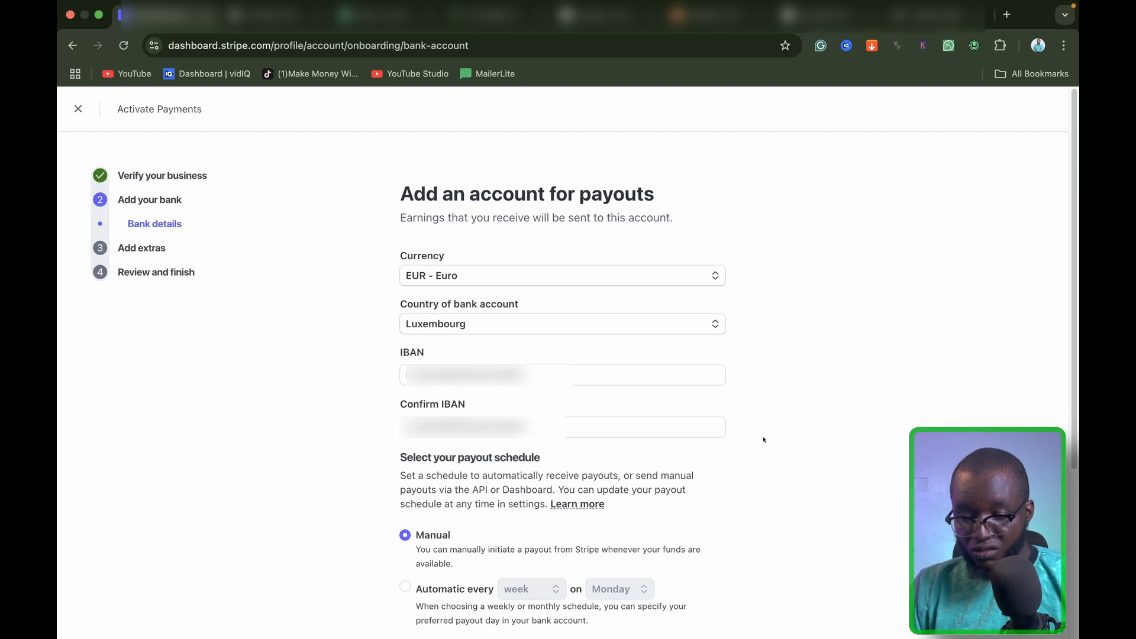
{"action": "left_click", "coordinate": [750, 439]}
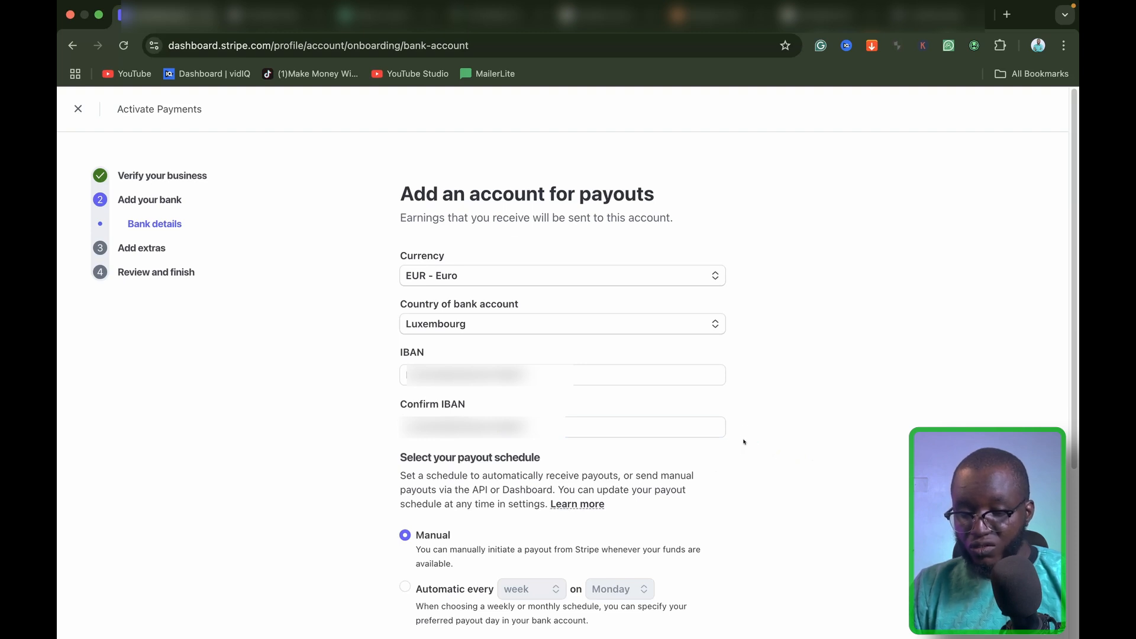
{"action": "left_click", "coordinate": [738, 459]}
Try an automatic payout schedule that pays out every day
{"action": "scroll", "coordinate": [674, 509], "scroll_direction": "down", "scroll_amount": 5}
{"action": "left_click", "coordinate": [669, 494]}
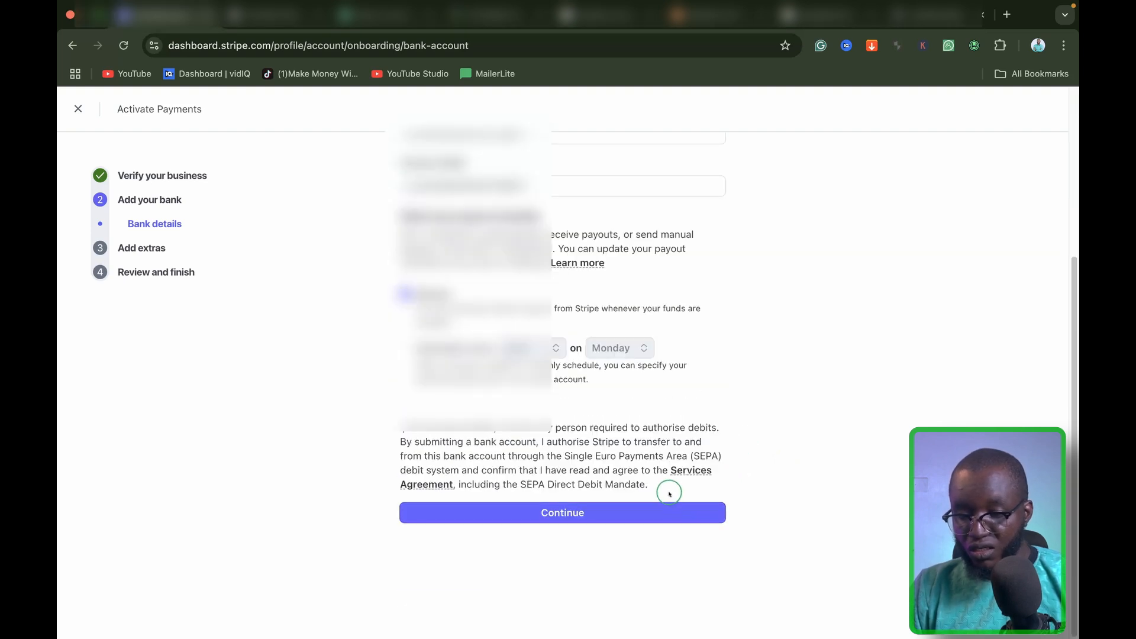
{"action": "left_click", "coordinate": [405, 293]}
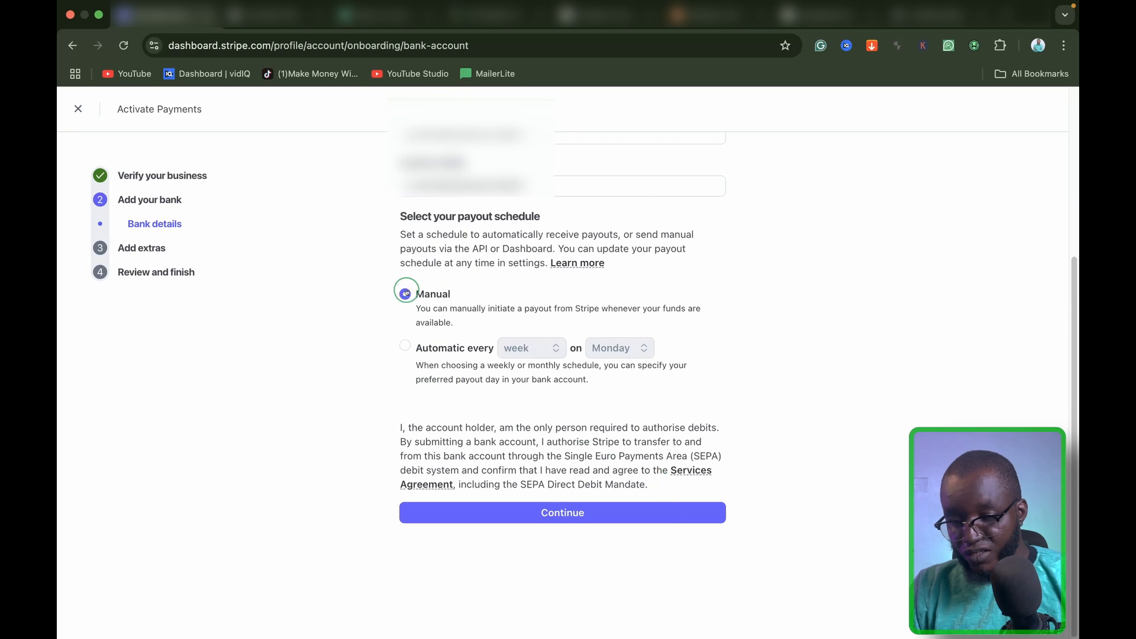
{"action": "left_click_drag", "start_coordinate": [397, 217], "coordinate": [549, 218]}
{"action": "left_click", "coordinate": [409, 367]}
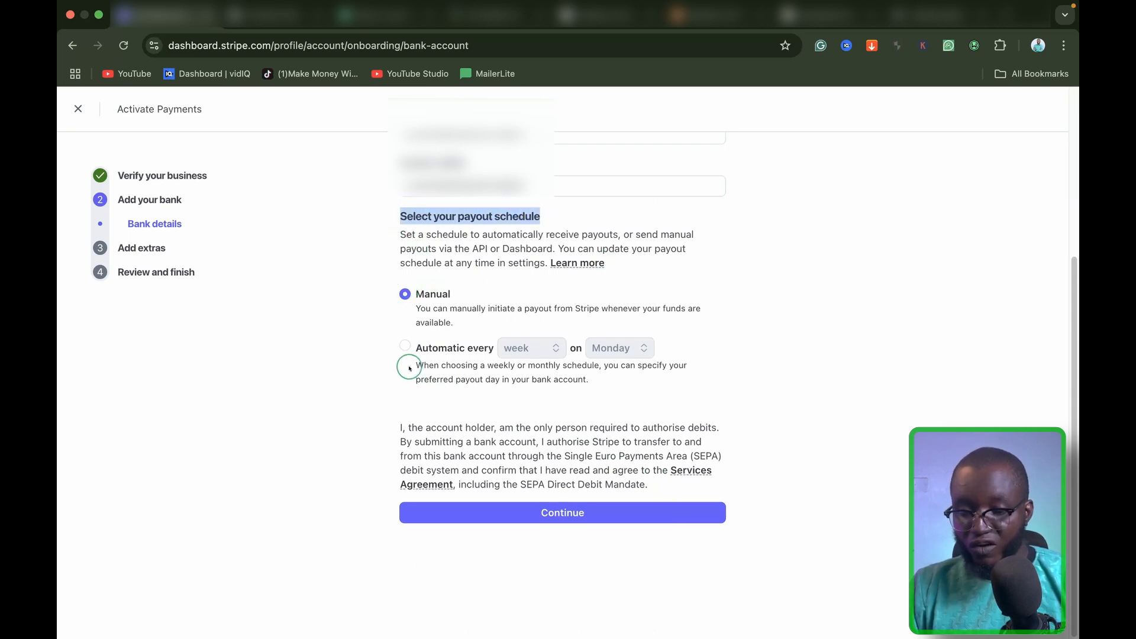
{"action": "left_click", "coordinate": [406, 346]}
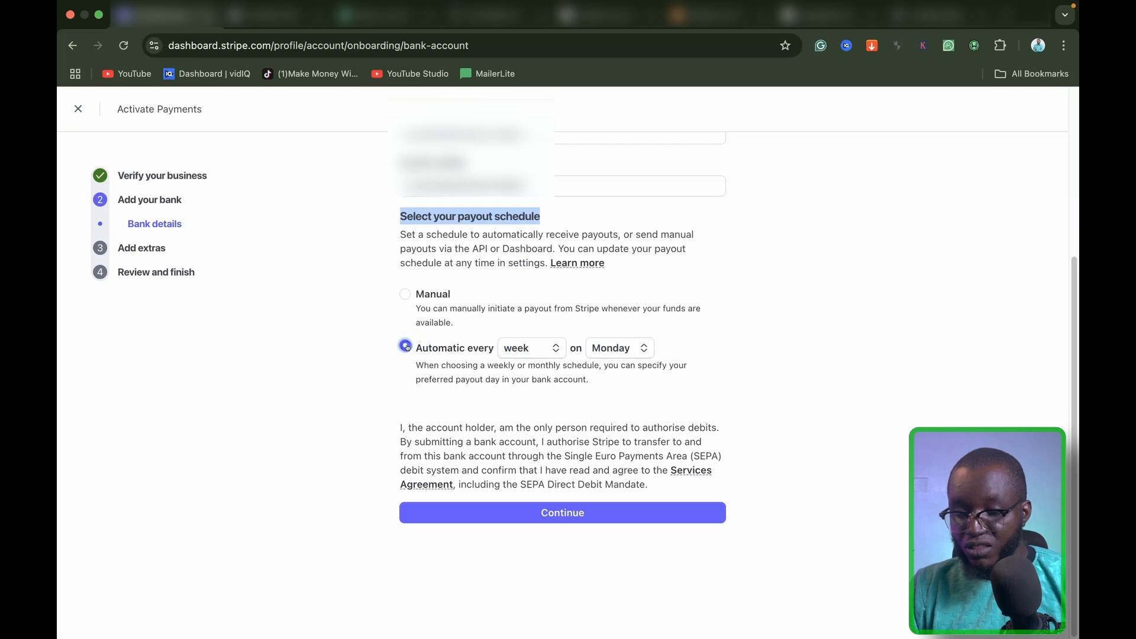
{"action": "left_click", "coordinate": [533, 348]}
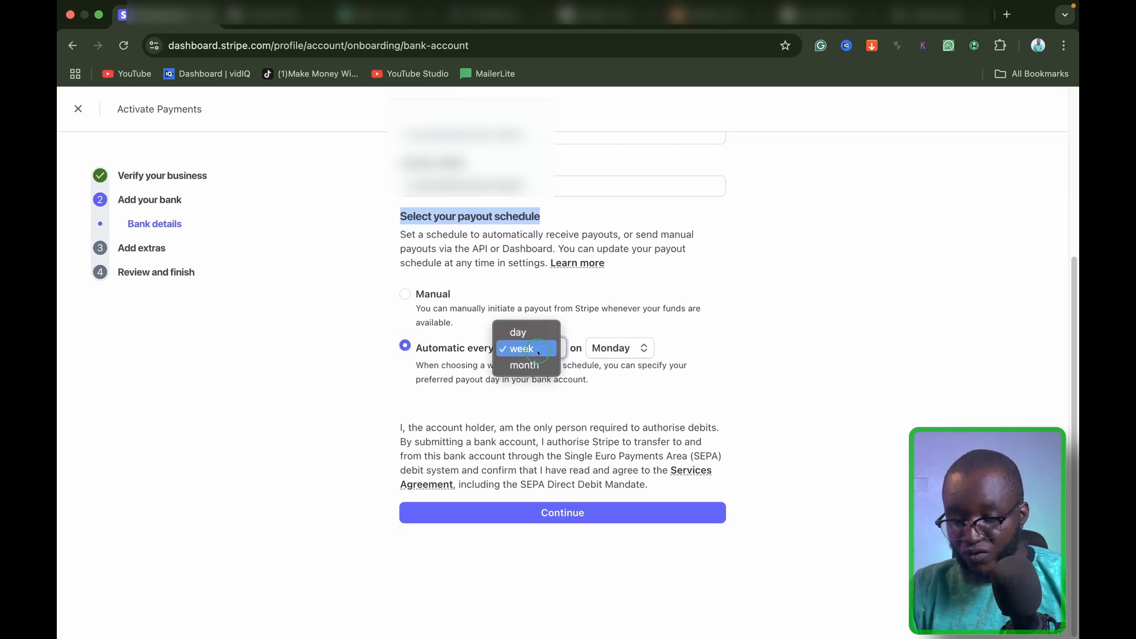
{"action": "left_click", "coordinate": [519, 333]}
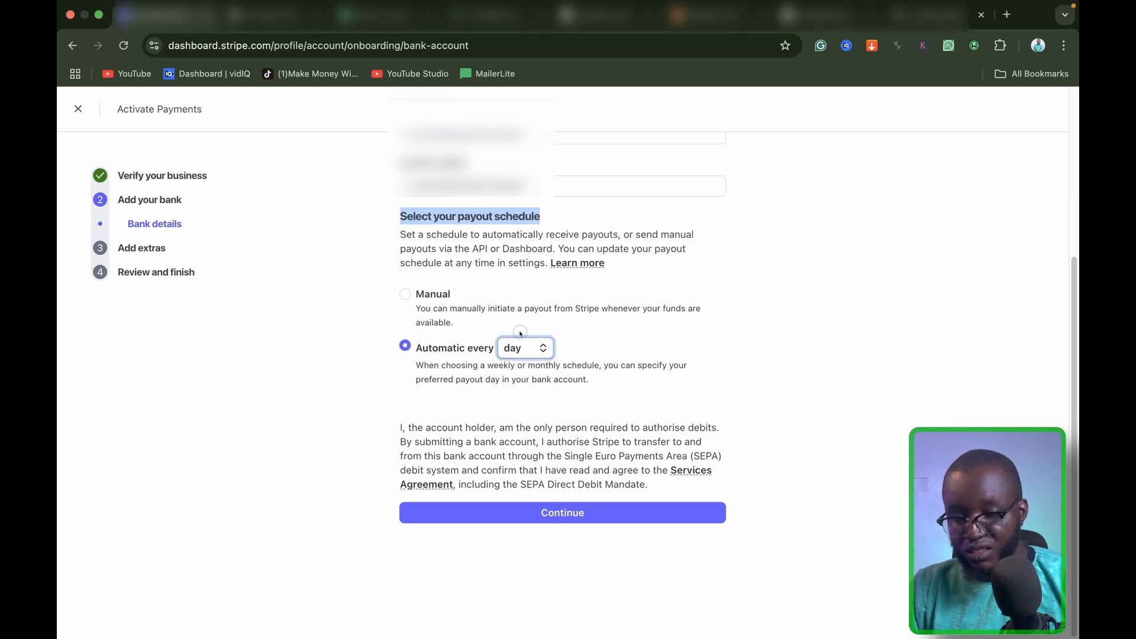
{"action": "left_click", "coordinate": [516, 344]}
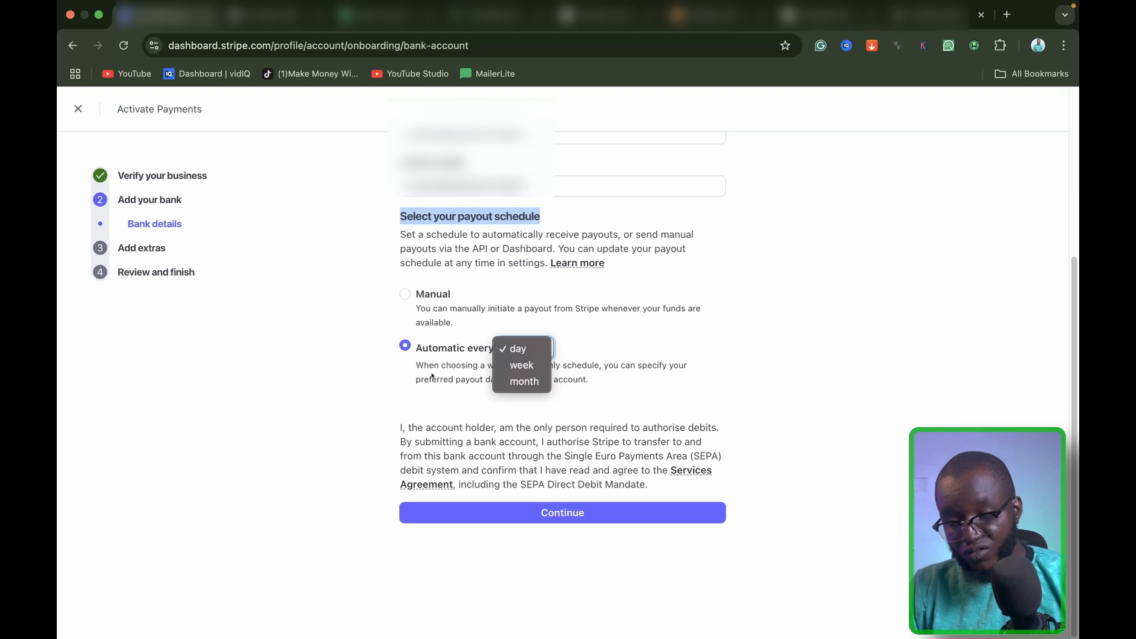
Set the payout schedule to Manual and submit the bank details
{"action": "left_click", "coordinate": [406, 295]}
{"action": "left_click", "coordinate": [406, 295]}
{"action": "left_click", "coordinate": [581, 303]}
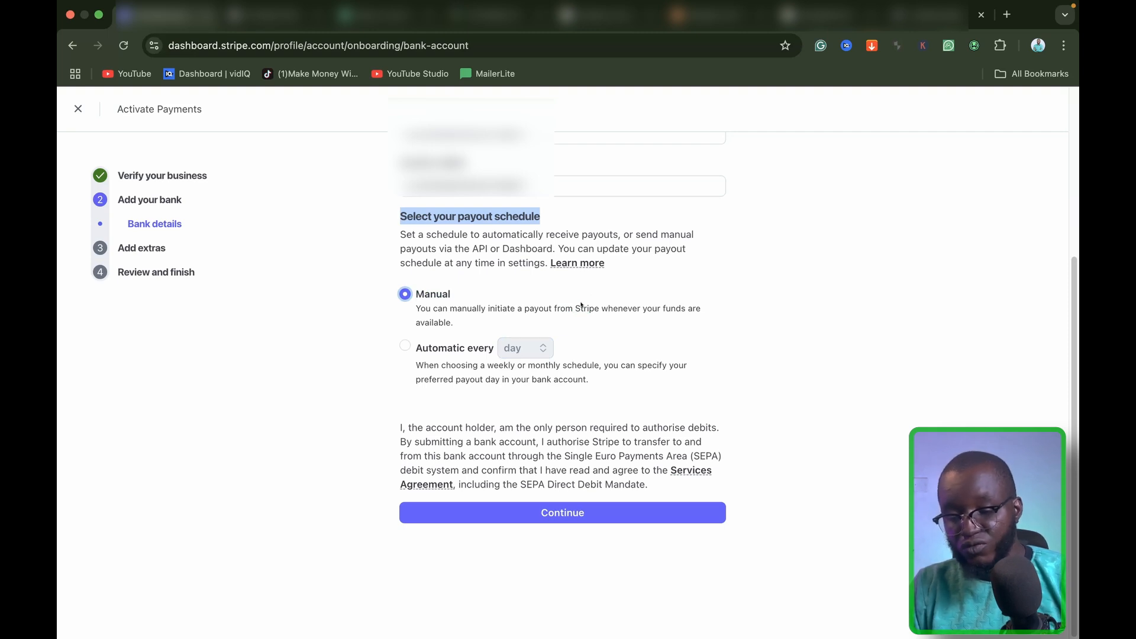
{"action": "left_click", "coordinate": [585, 230]}
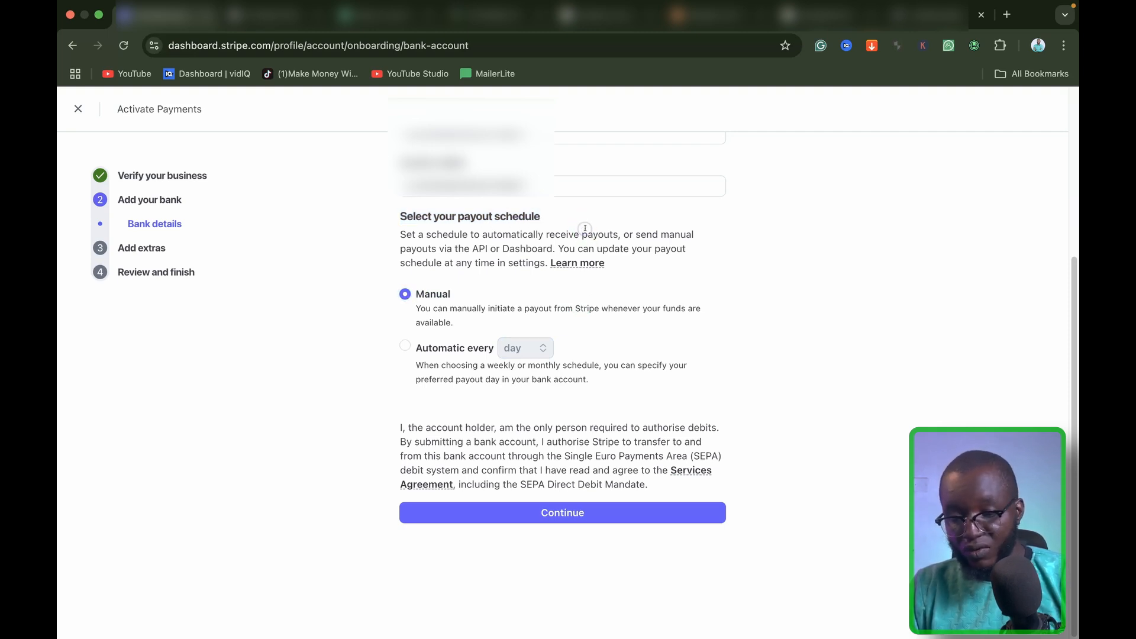
{"action": "left_click", "coordinate": [440, 327]}
{"action": "left_click", "coordinate": [408, 349]}
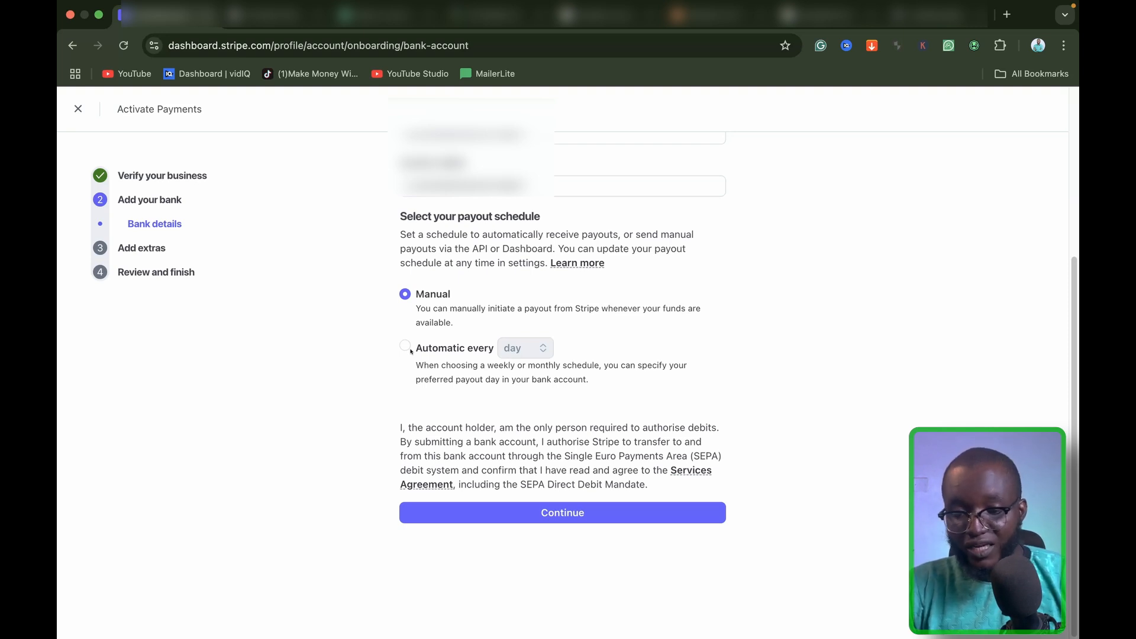
{"action": "left_click", "coordinate": [761, 294]}
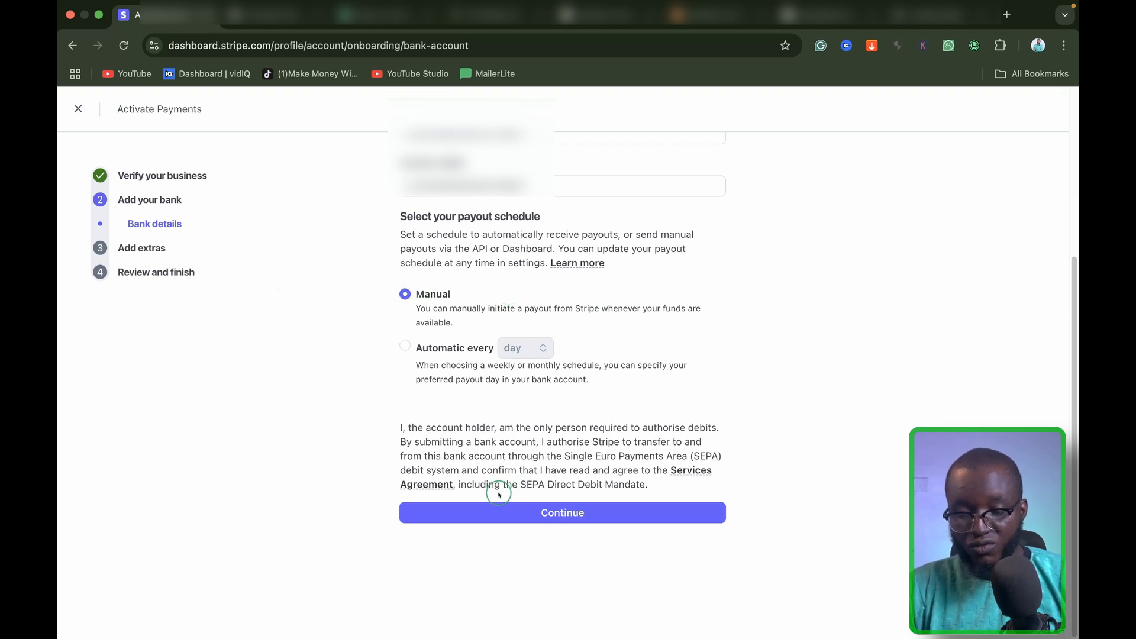
{"action": "left_click", "coordinate": [505, 511]}
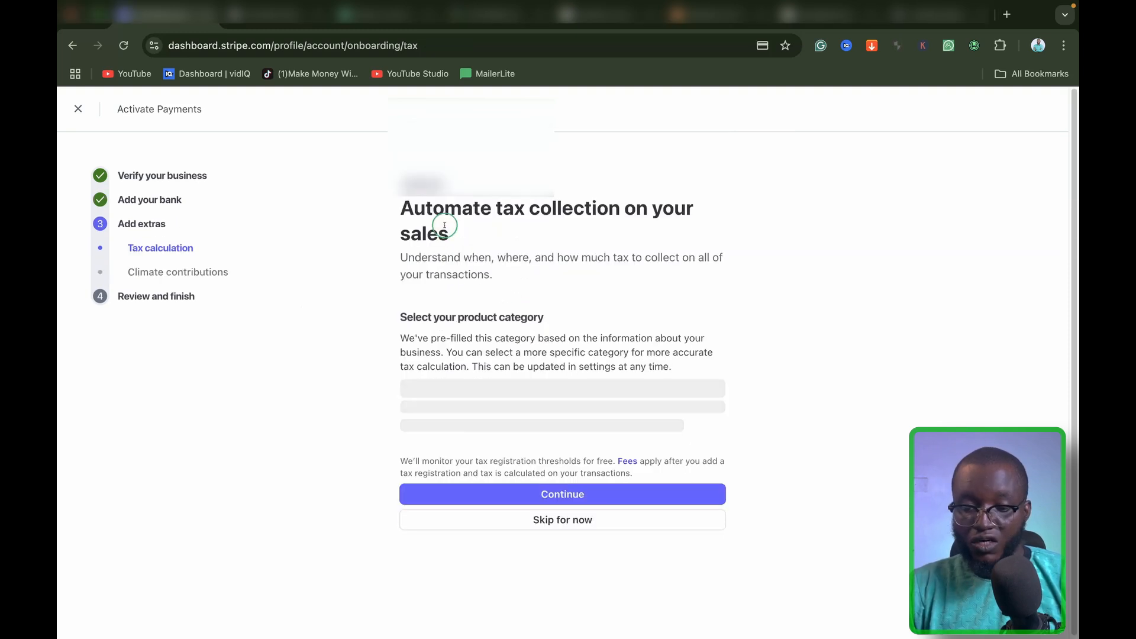
Skip the automated tax collection setup for now
{"action": "left_click_drag", "start_coordinate": [416, 213], "coordinate": [621, 247]}
{"action": "left_click", "coordinate": [746, 231]}
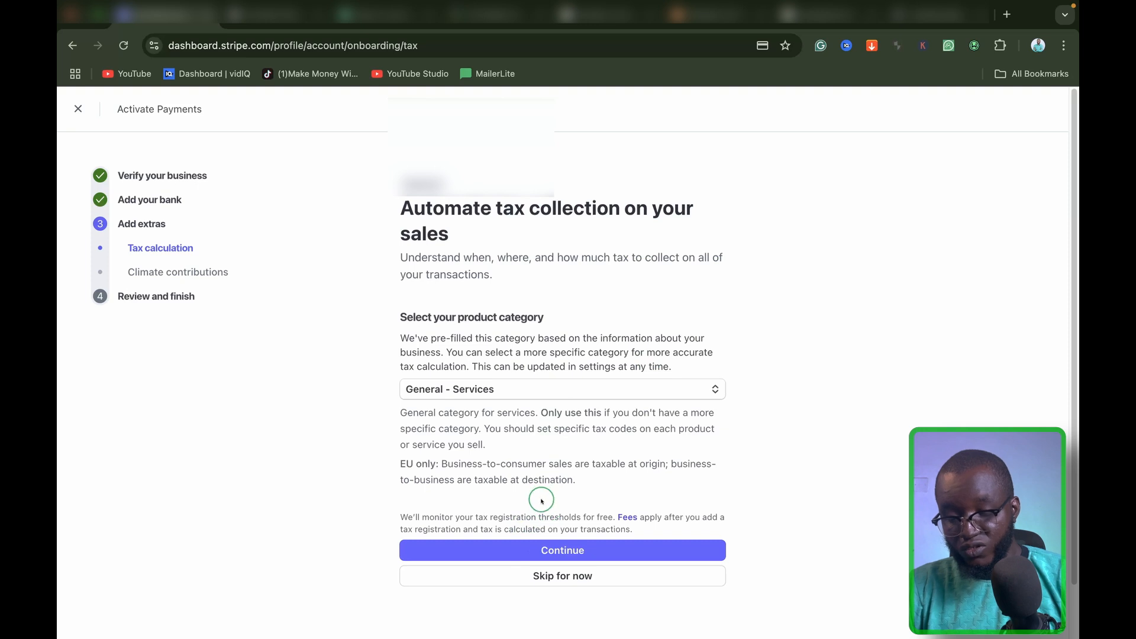
{"action": "left_click", "coordinate": [538, 574]}
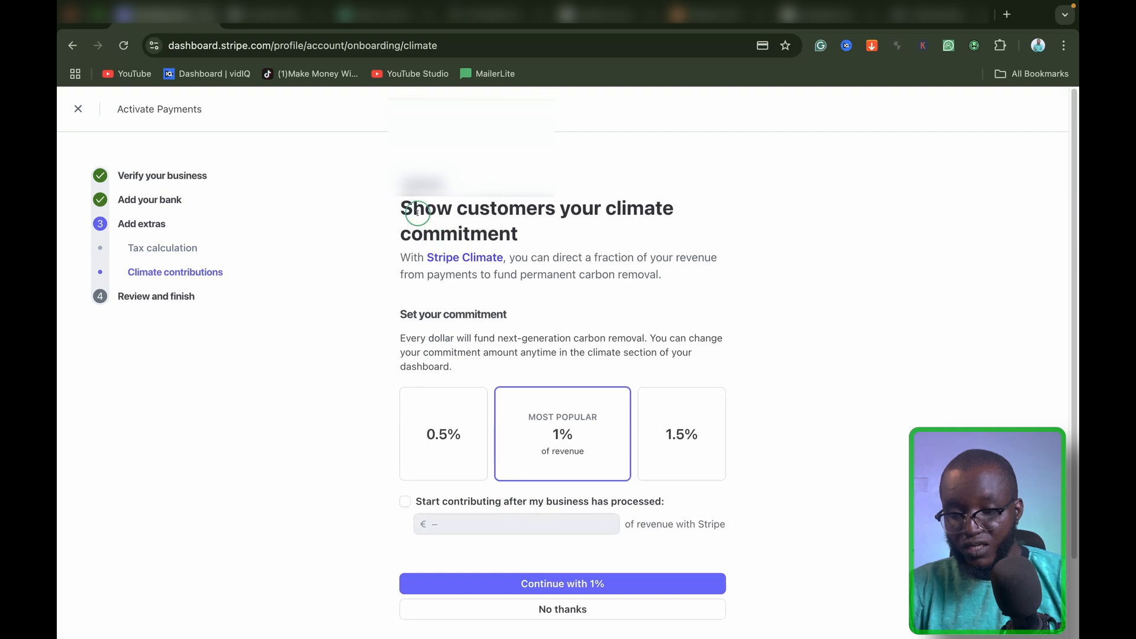
Compare the 0.5%, 1% and 1.5% climate commitments and decline the Stripe Climate contribution
{"action": "left_click_drag", "start_coordinate": [402, 210], "coordinate": [544, 229]}
{"action": "left_click", "coordinate": [544, 229]}
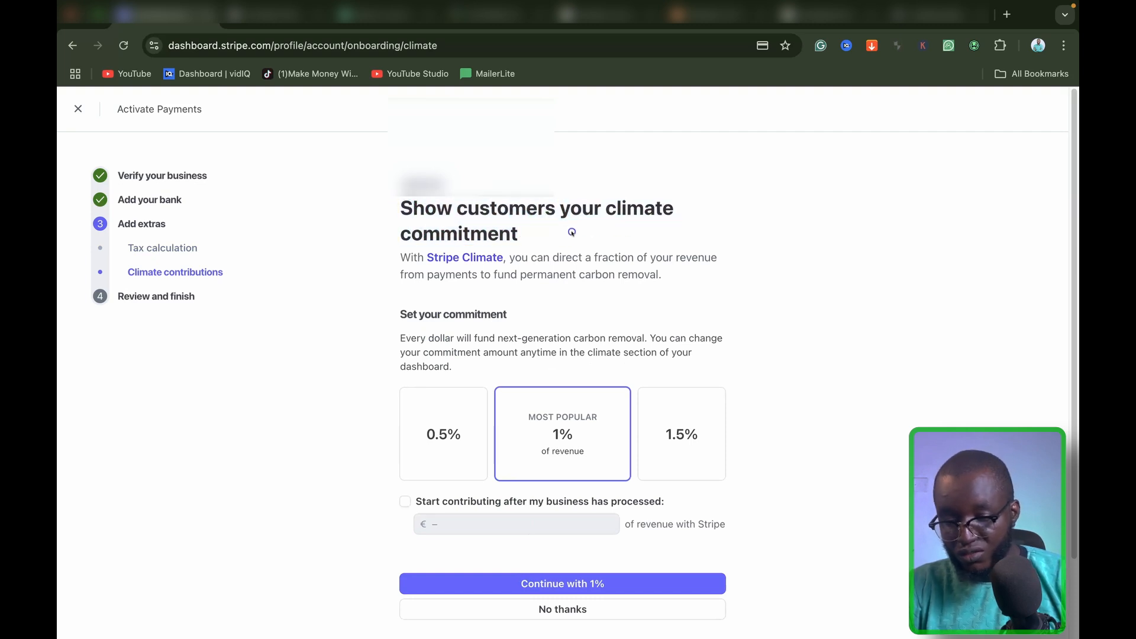
{"action": "left_click", "coordinate": [450, 427]}
{"action": "left_click", "coordinate": [551, 425]}
{"action": "left_click", "coordinate": [699, 451]}
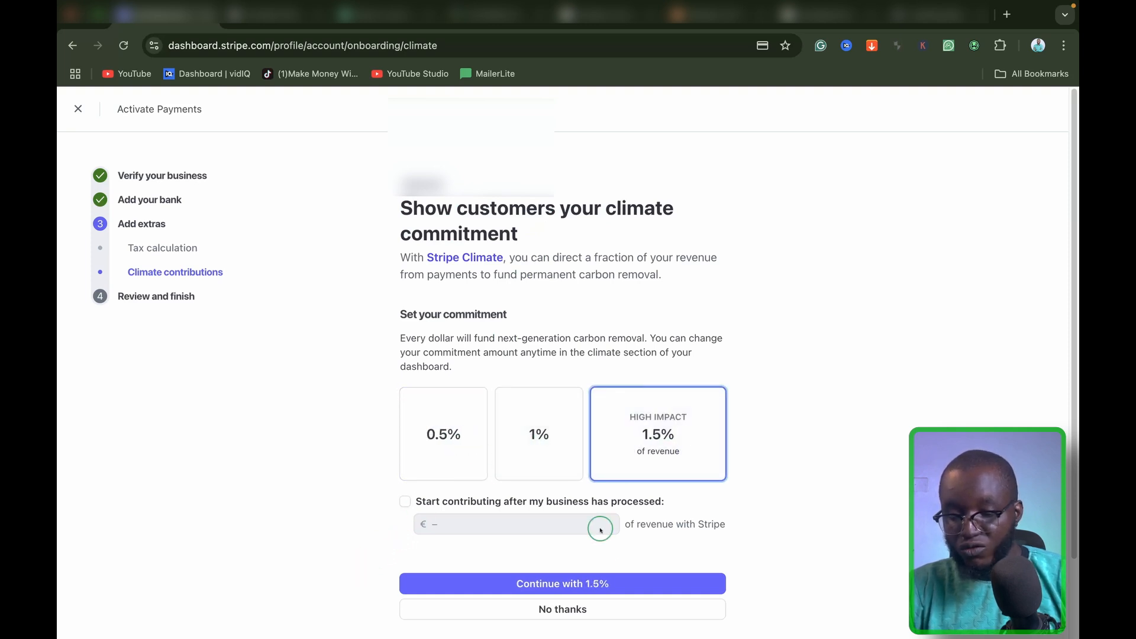
{"action": "left_click", "coordinate": [508, 611]}
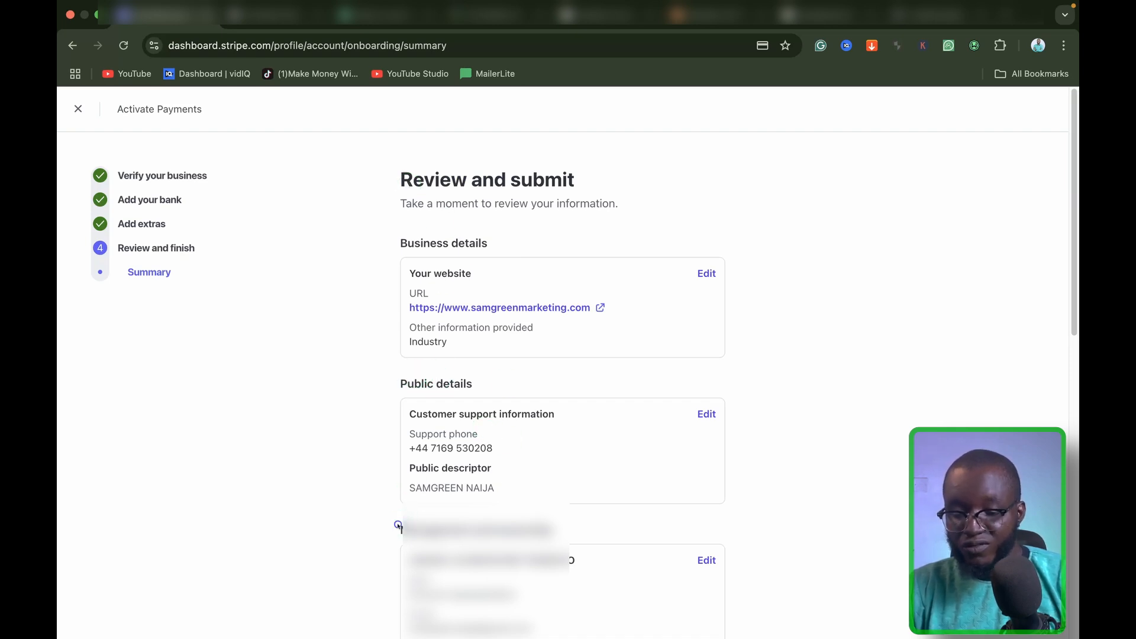
Review the management, payout and two-step authentication details in the summary and submit the account application
{"action": "left_click_drag", "start_coordinate": [399, 525], "coordinate": [576, 527]}
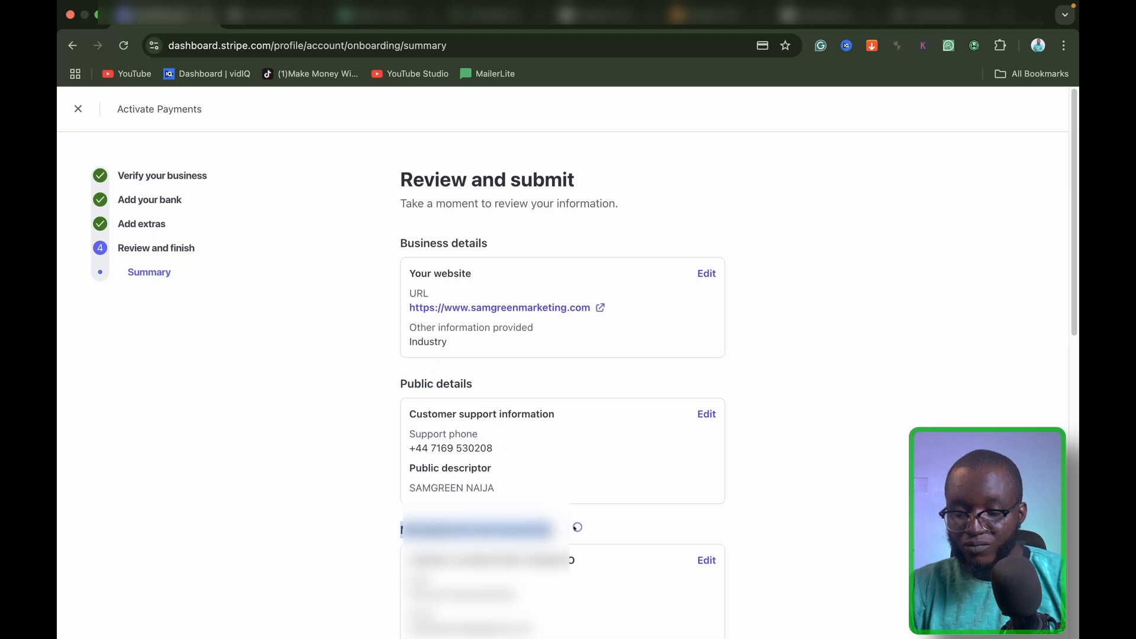
{"action": "scroll", "coordinate": [578, 527], "scroll_direction": "down", "scroll_amount": 6}
{"action": "left_click_drag", "start_coordinate": [393, 165], "coordinate": [517, 167]}
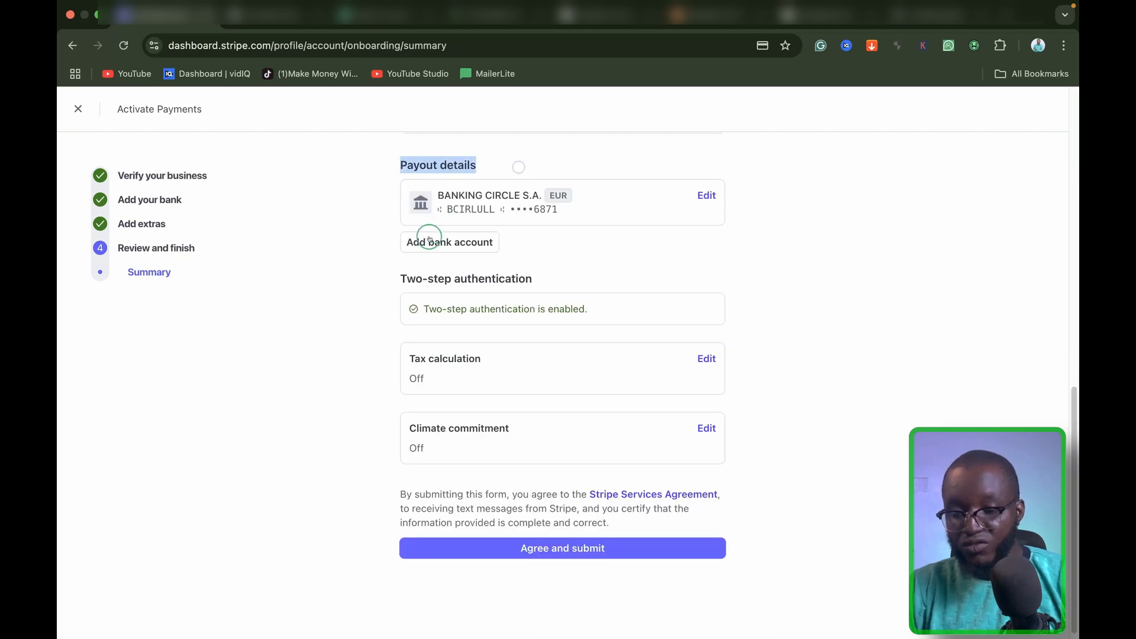
{"action": "mouse_move", "coordinate": [388, 279]}
{"action": "left_mouse_down"}
{"action": "mouse_move", "coordinate": [541, 277]}
{"action": "mouse_move", "coordinate": [402, 278]}
{"action": "left_mouse_up"}
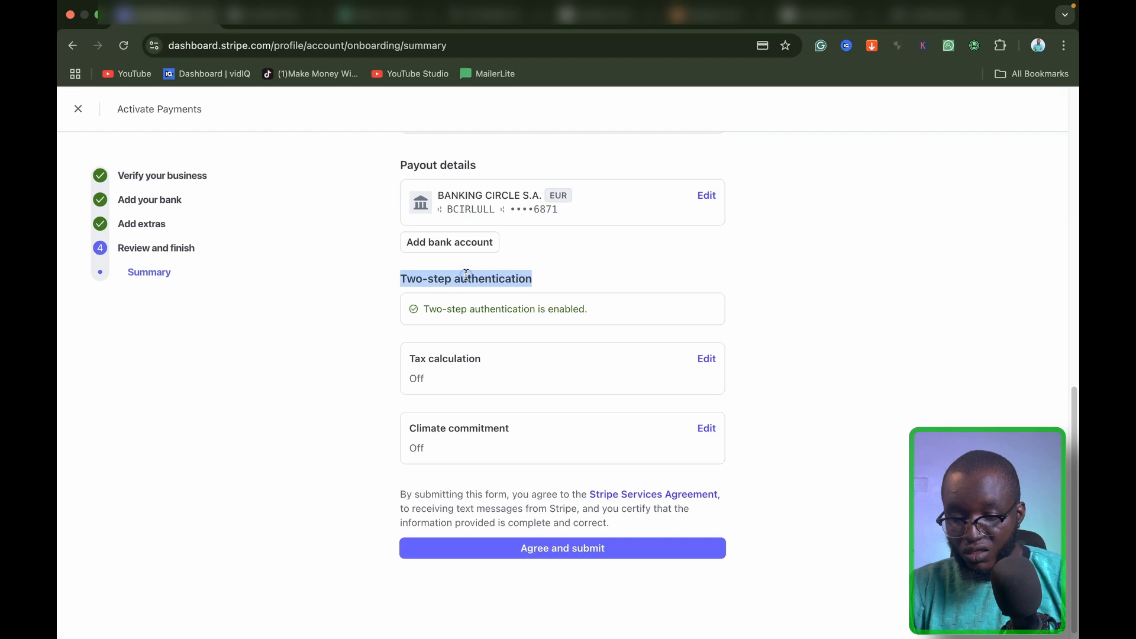
{"action": "left_click", "coordinate": [400, 278]}
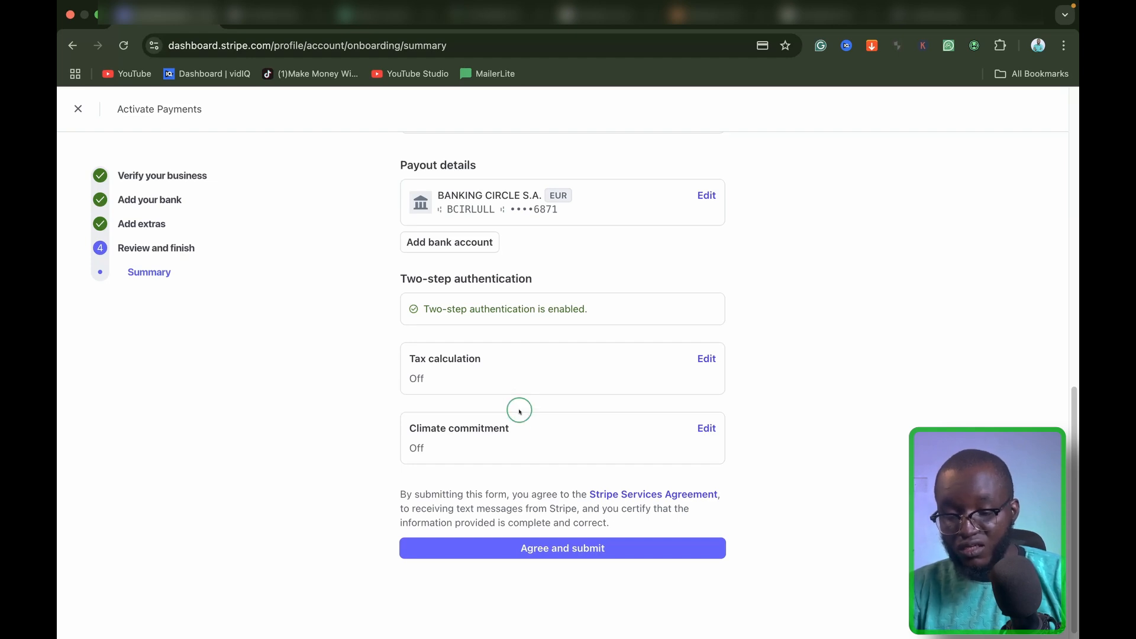
{"action": "left_click", "coordinate": [546, 553]}
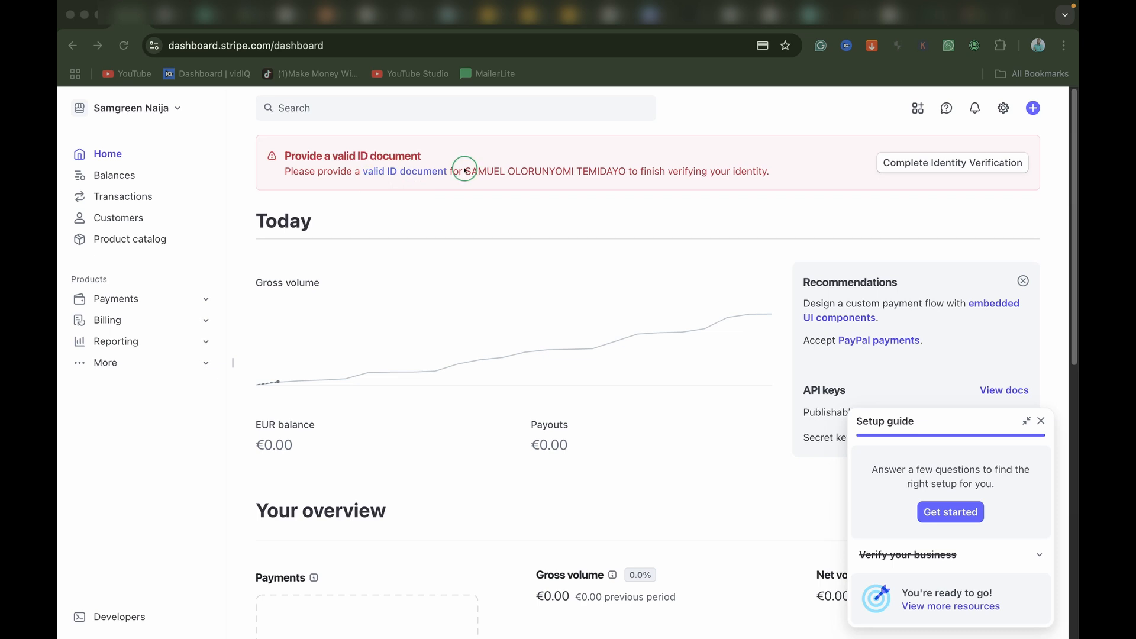
Reload the dashboard and open the account status page in the business settings
{"action": "left_click", "coordinate": [124, 46]}
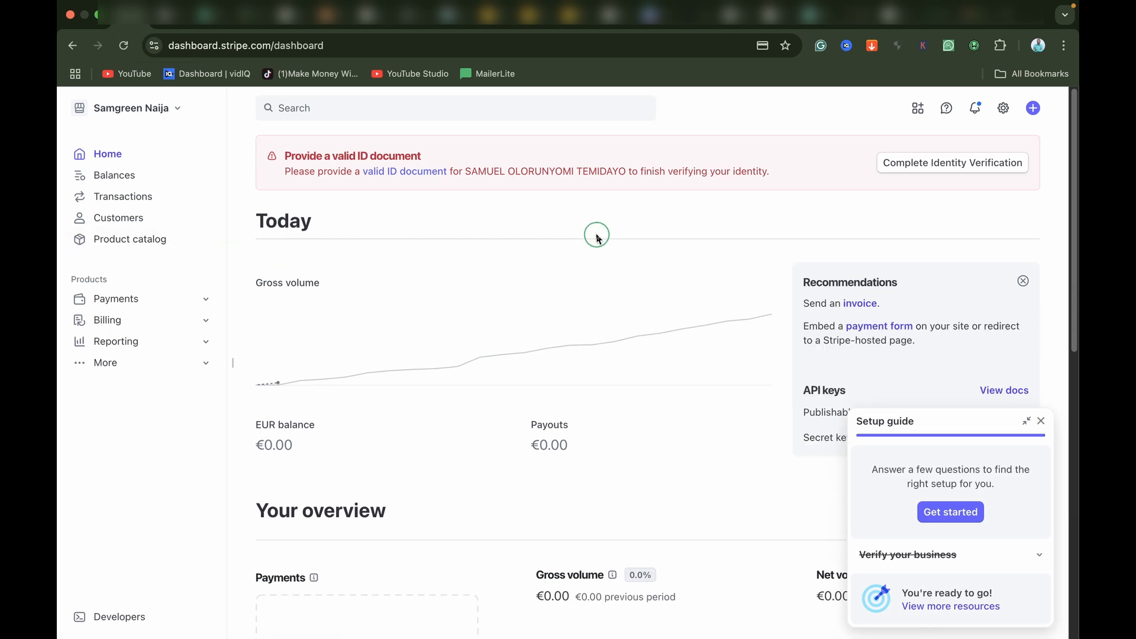
{"action": "left_click", "coordinate": [1003, 108]}
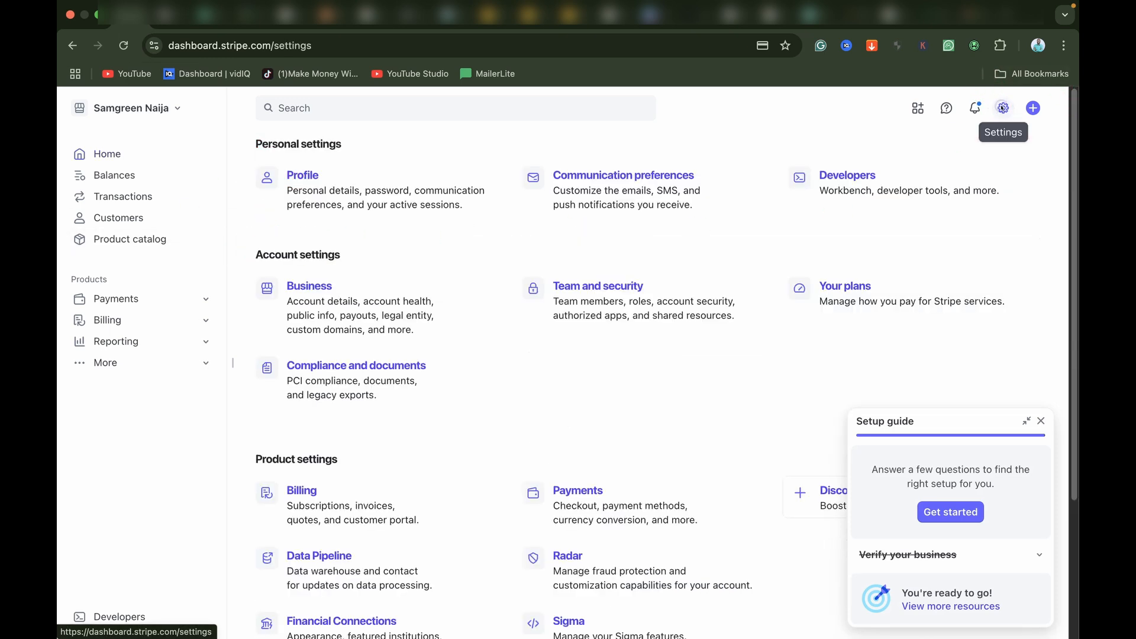
{"action": "left_click", "coordinate": [333, 317]}
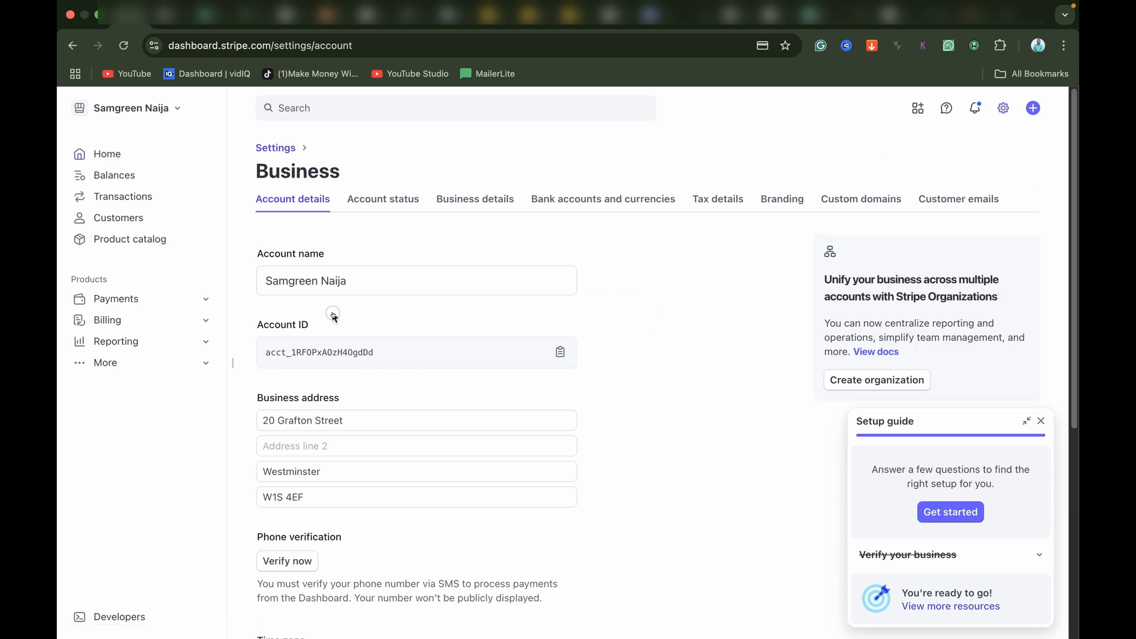
{"action": "left_click", "coordinate": [385, 200]}
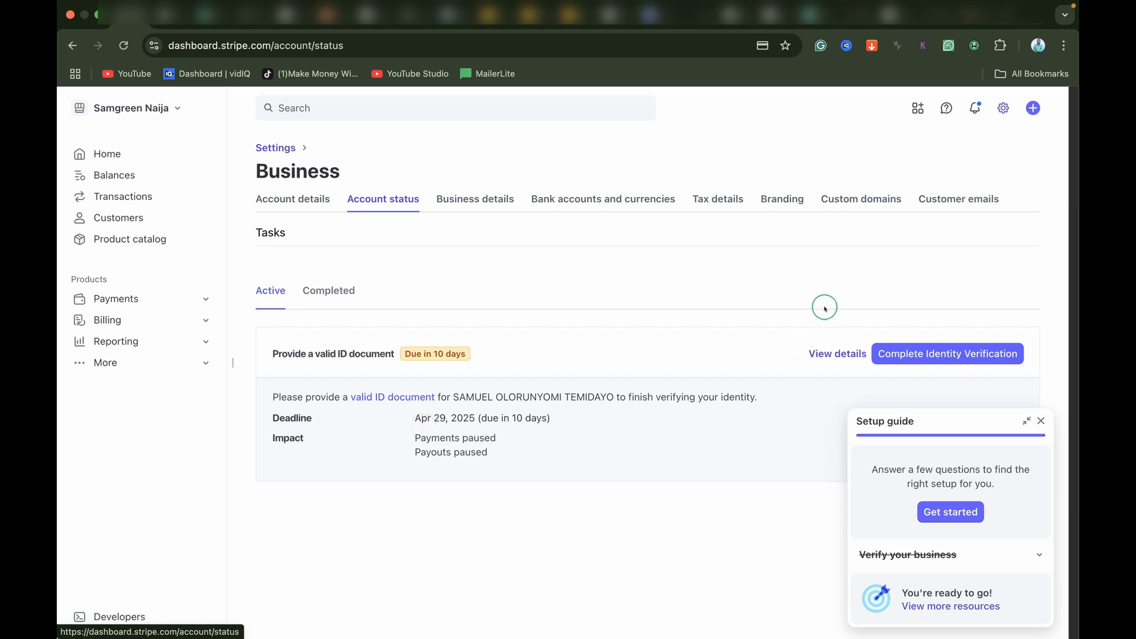
Start the identity verification for the valid ID document task and agree to Stripe's verification terms
{"action": "left_click", "coordinate": [966, 14]}
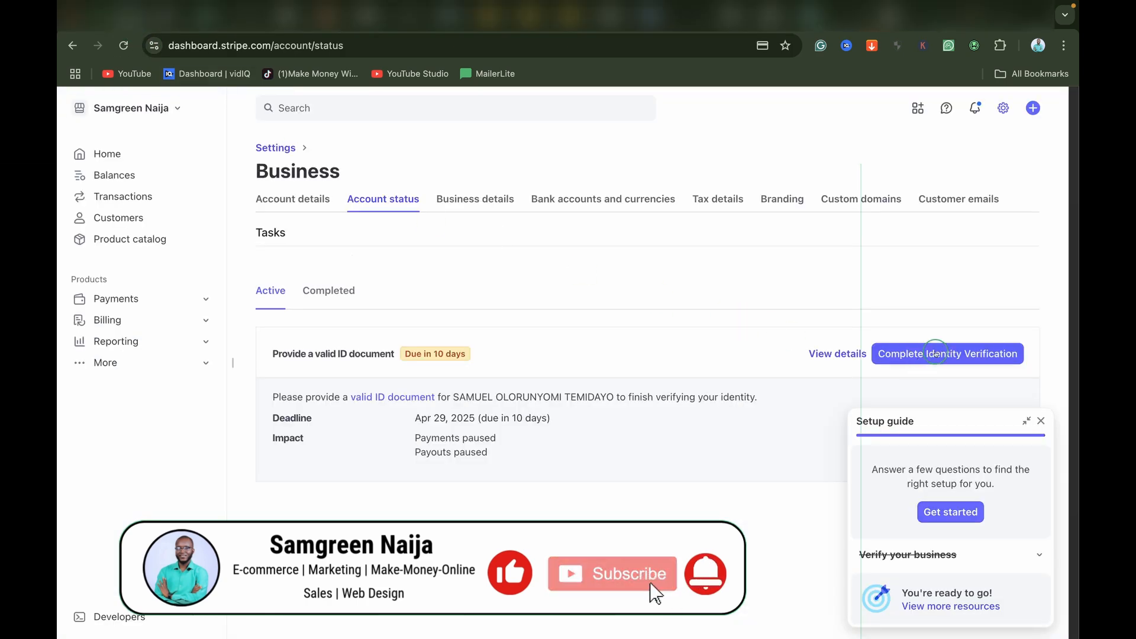
{"action": "left_click", "coordinate": [941, 355]}
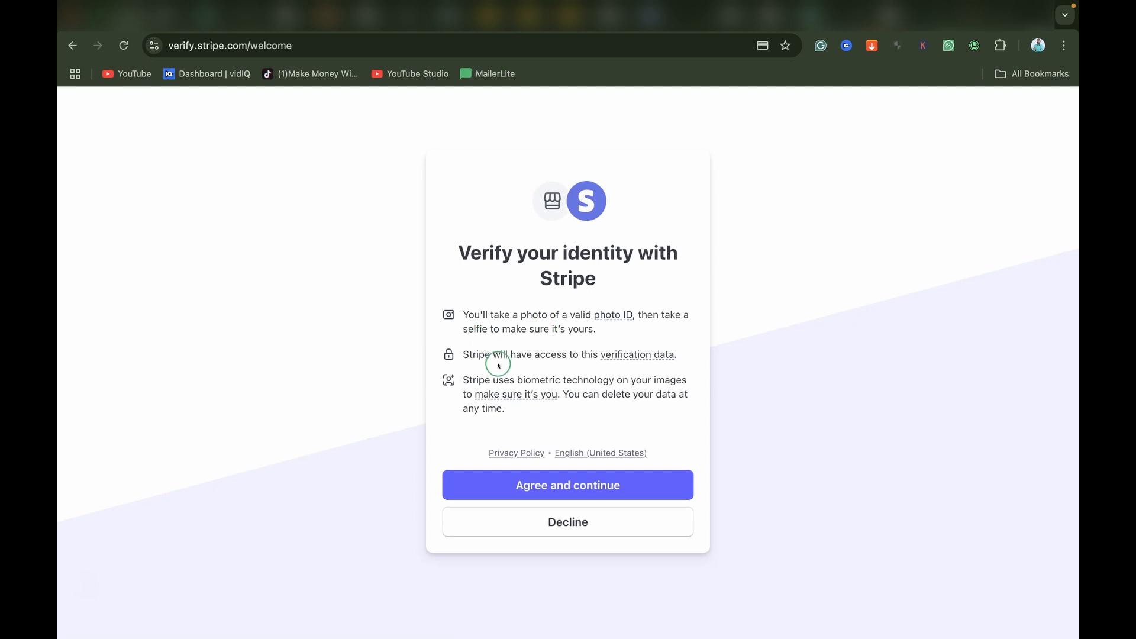
{"action": "left_click", "coordinate": [526, 484]}
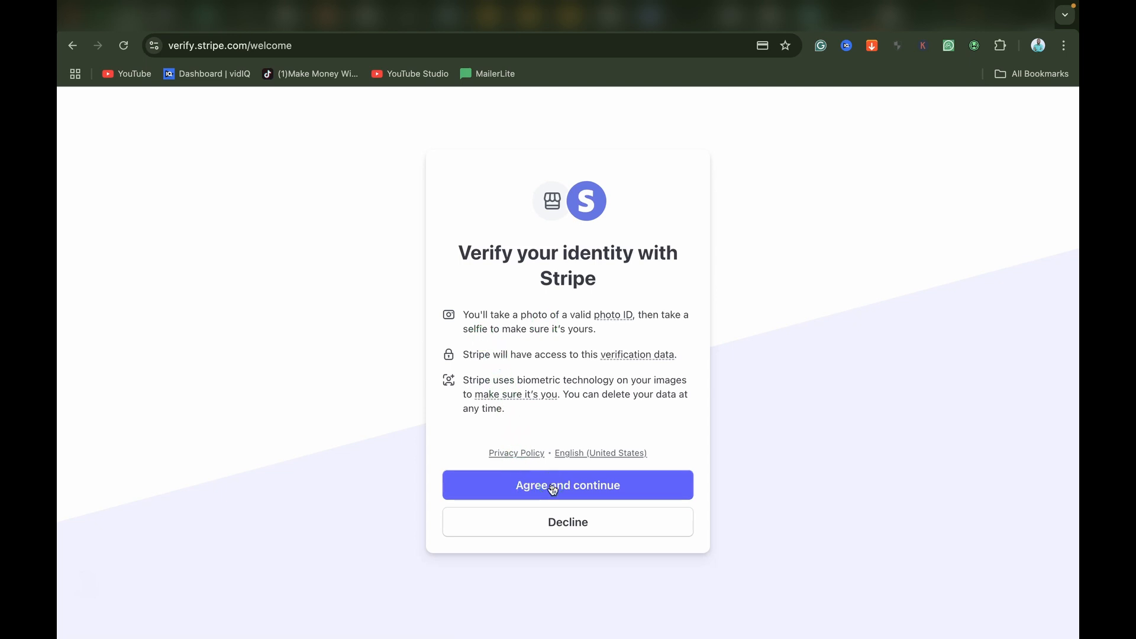
Agree to Stripe's identity verification and copy the link for continuing it on another device
{"action": "left_click", "coordinate": [553, 490]}
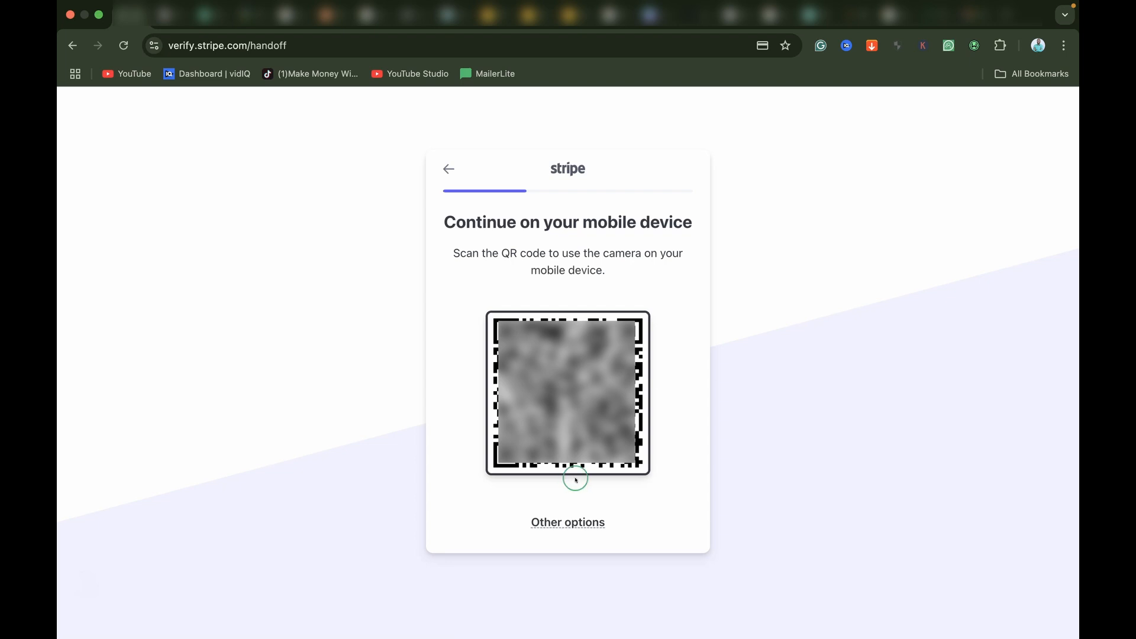
{"action": "left_click", "coordinate": [567, 522]}
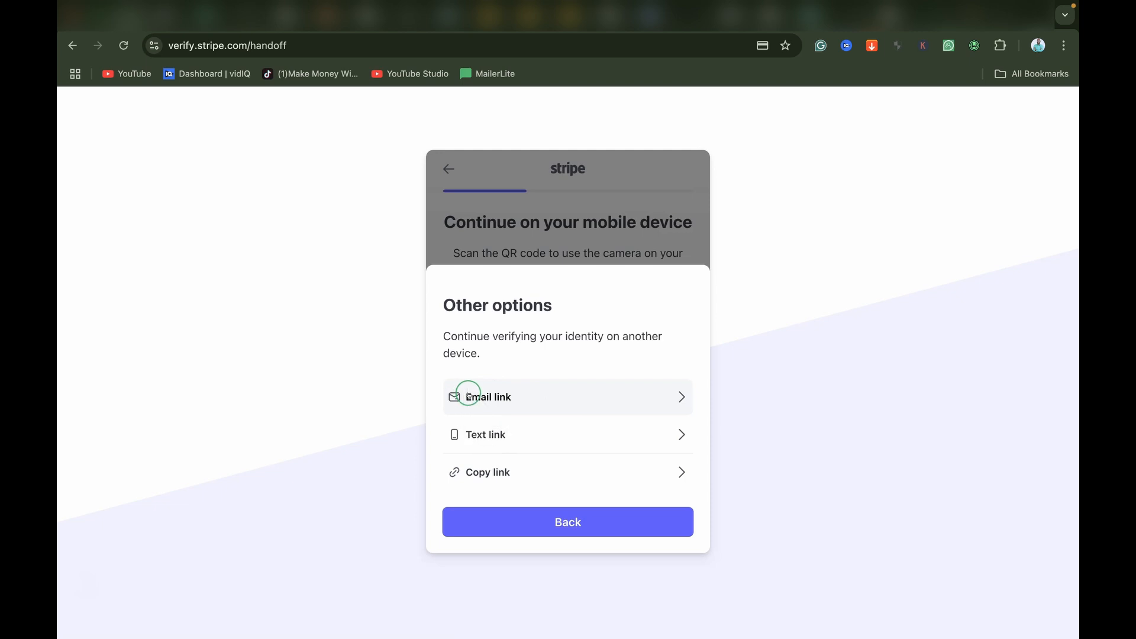
{"action": "left_click", "coordinate": [476, 473]}
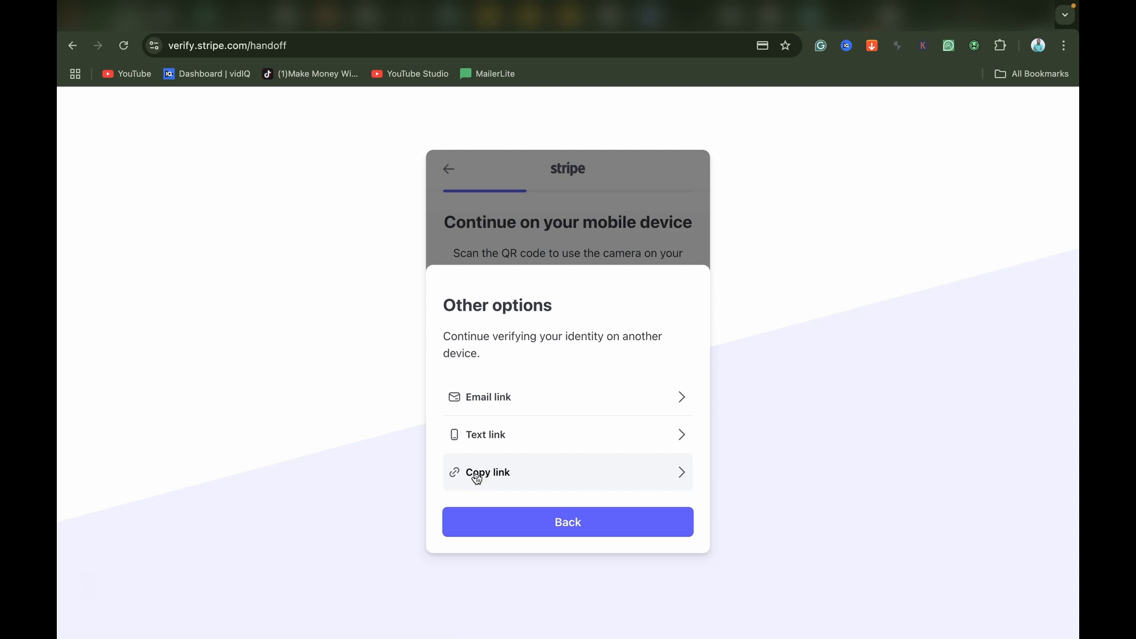
{"action": "left_click", "coordinate": [477, 472]}
{"action": "left_click", "coordinate": [612, 267]}
{"action": "left_click", "coordinate": [601, 231]}
{"action": "left_click", "coordinate": [600, 232]}
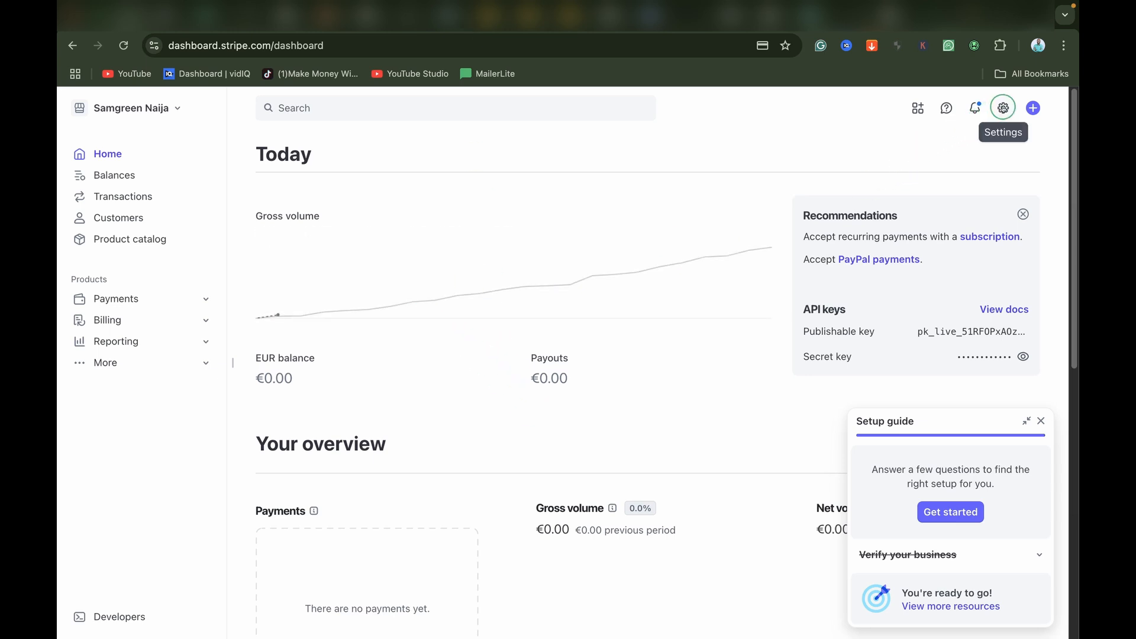
Check the account status in the business settings, dismiss the setup guide and view the completed tasks
{"action": "left_click", "coordinate": [1003, 107]}
{"action": "left_click", "coordinate": [340, 324]}
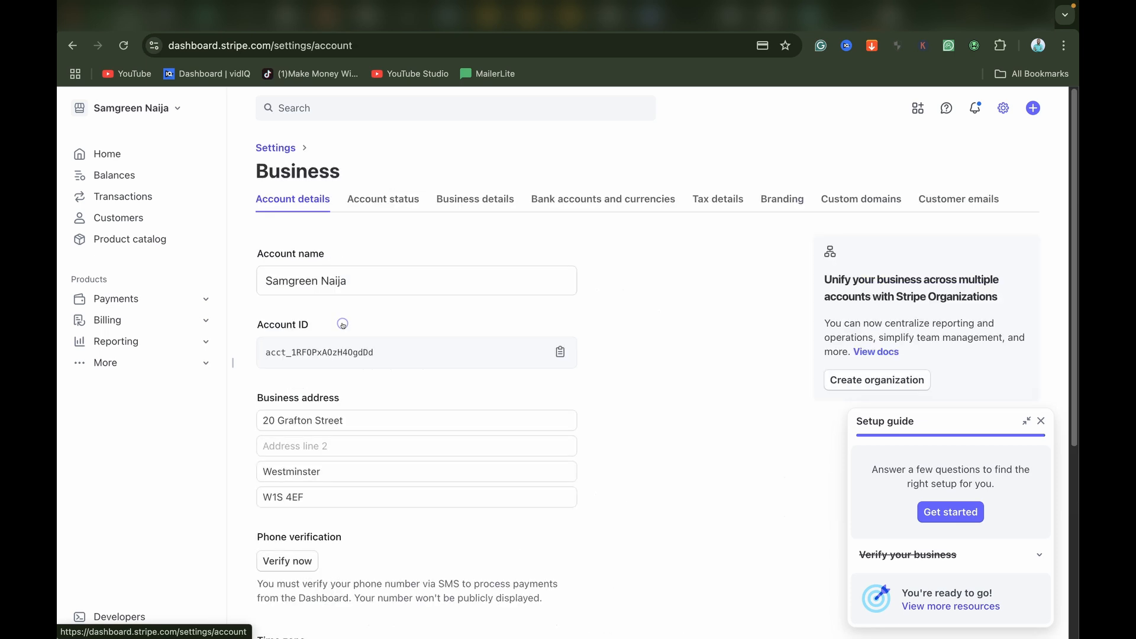
{"action": "left_click", "coordinate": [392, 197]}
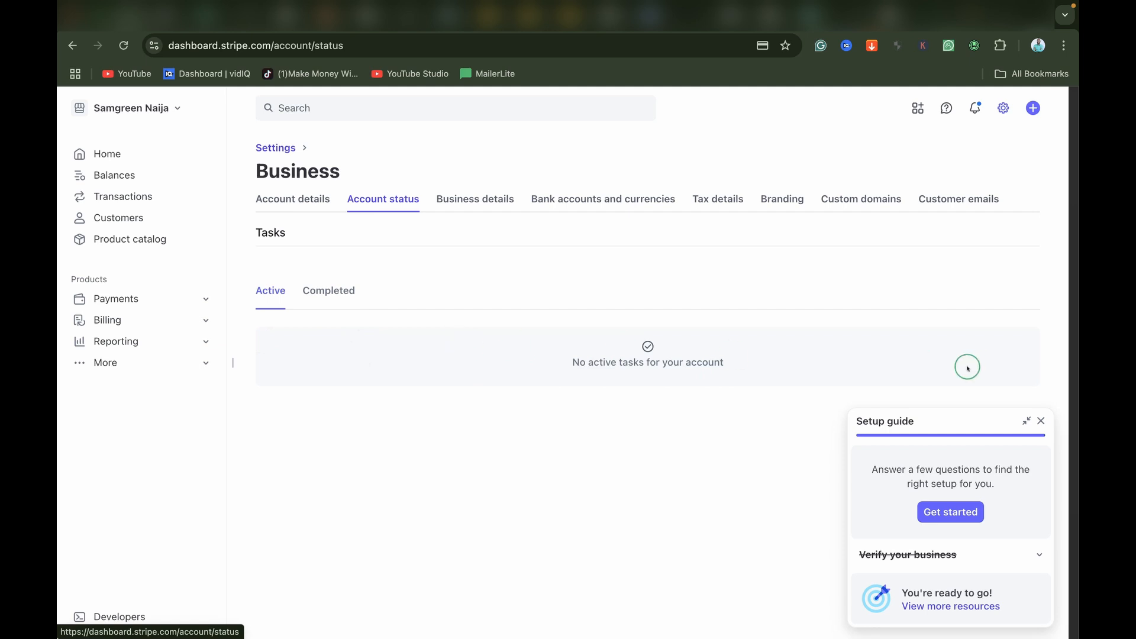
{"action": "left_click", "coordinate": [1042, 422]}
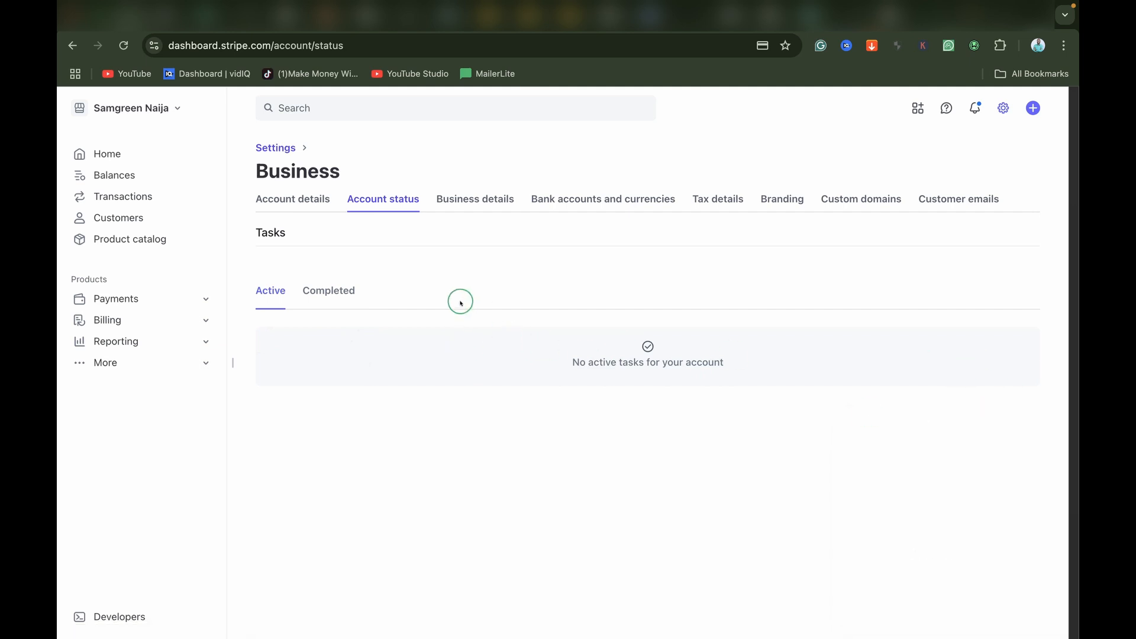
{"action": "left_click", "coordinate": [311, 291]}
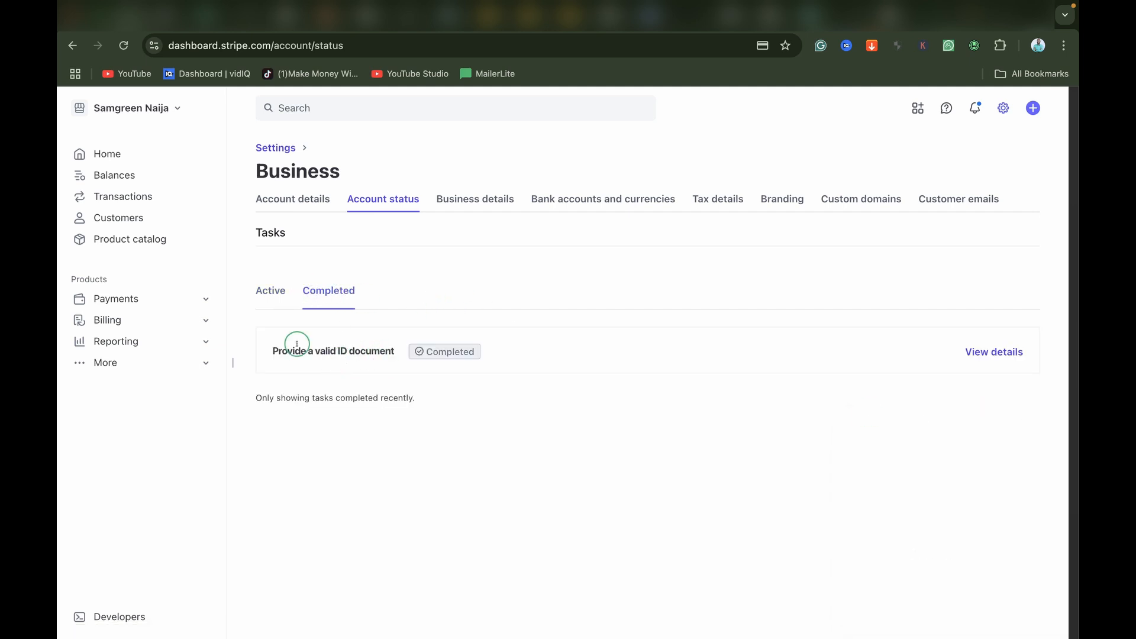